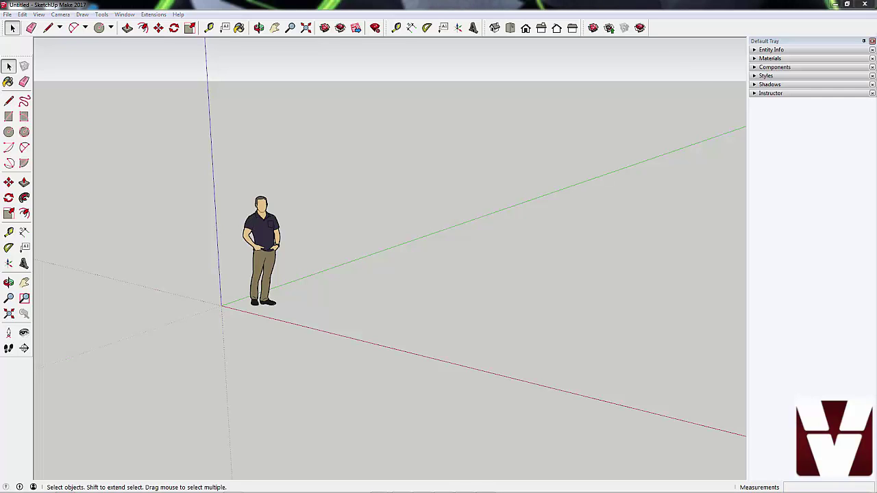
- Inspect the Fish Pong Filter reference model from several angles, including its top, underside and cone
key(alt+Tab)
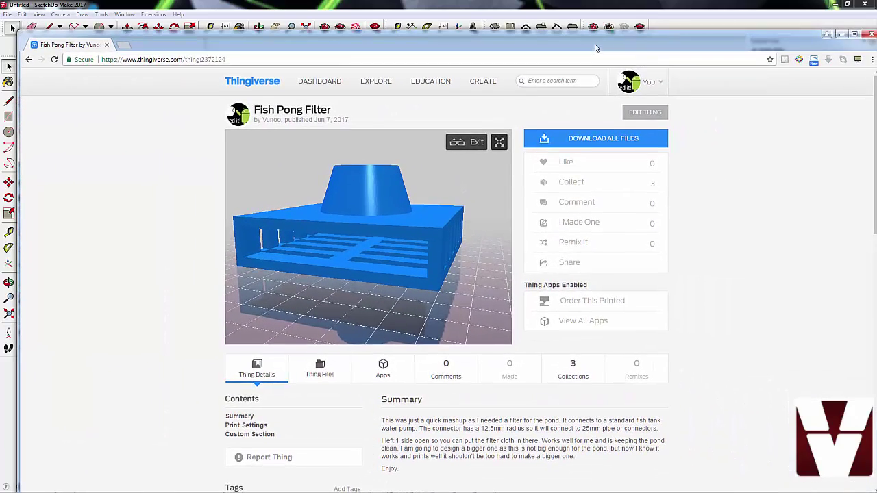
drag(442, 243, 387, 236)
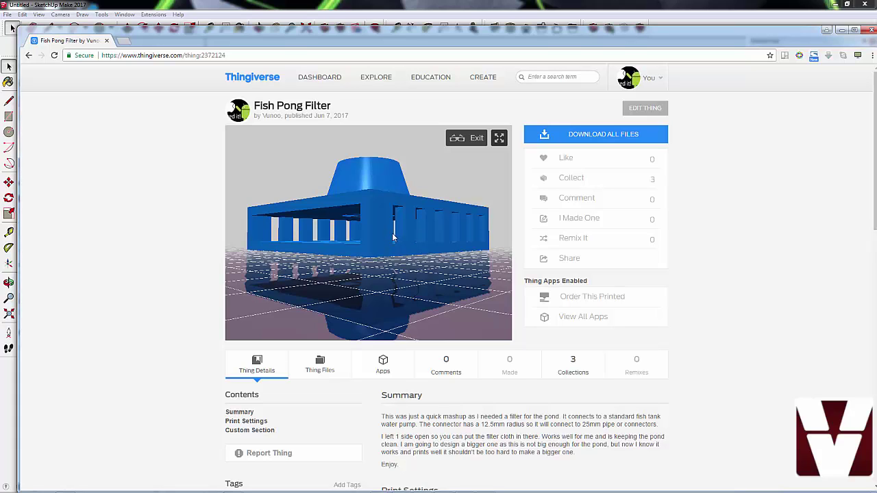
drag(411, 244, 446, 170)
mouse_move(414, 231)
mouse_down()
mouse_move(410, 212)
mouse_move(404, 250)
mouse_move(400, 233)
mouse_up()
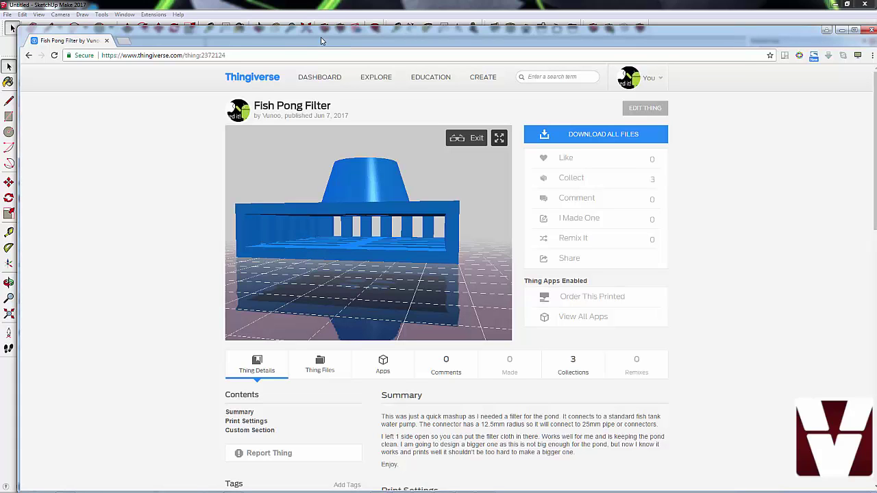
drag(321, 41, 315, 30)
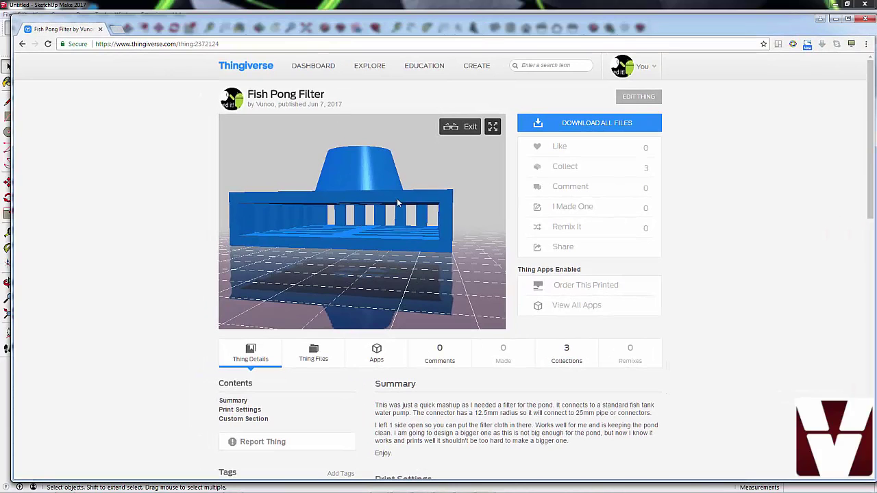
drag(397, 198, 445, 193)
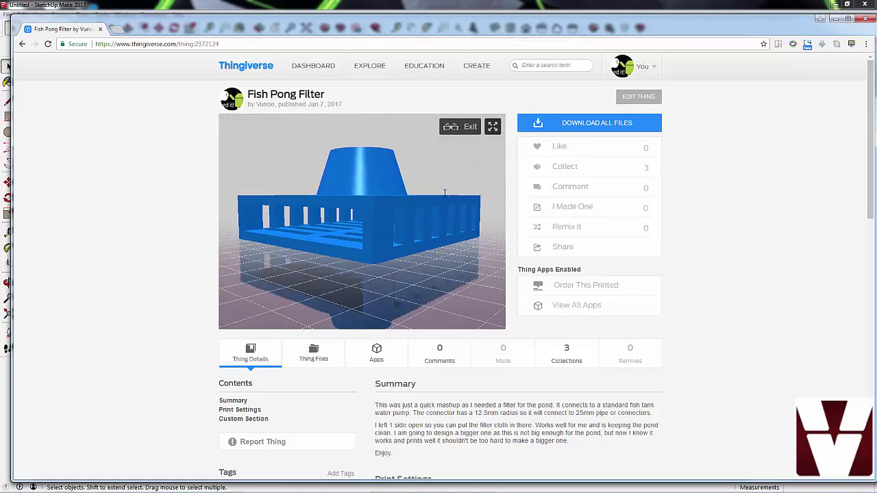
mouse_move(375, 170)
mouse_down()
mouse_move(399, 217)
mouse_move(398, 204)
mouse_move(394, 236)
mouse_move(337, 170)
mouse_up()
drag(203, 27, 876, 86)
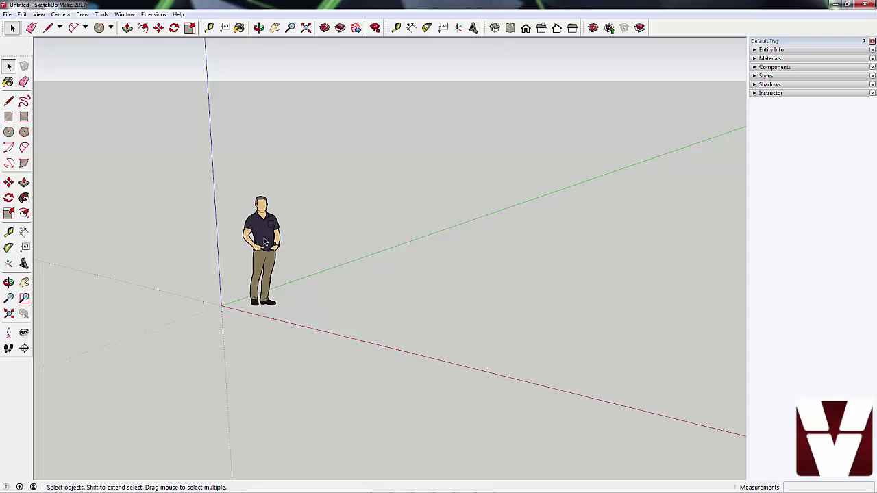
- Delete the default person figure and zoom in on the origin
drag(186, 142, 387, 377)
key(Delete)
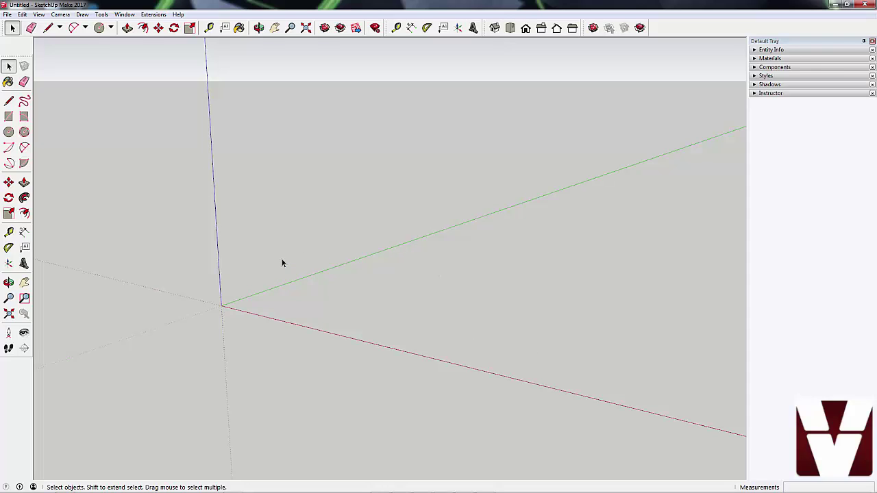
scroll(176, 304, up, 4)
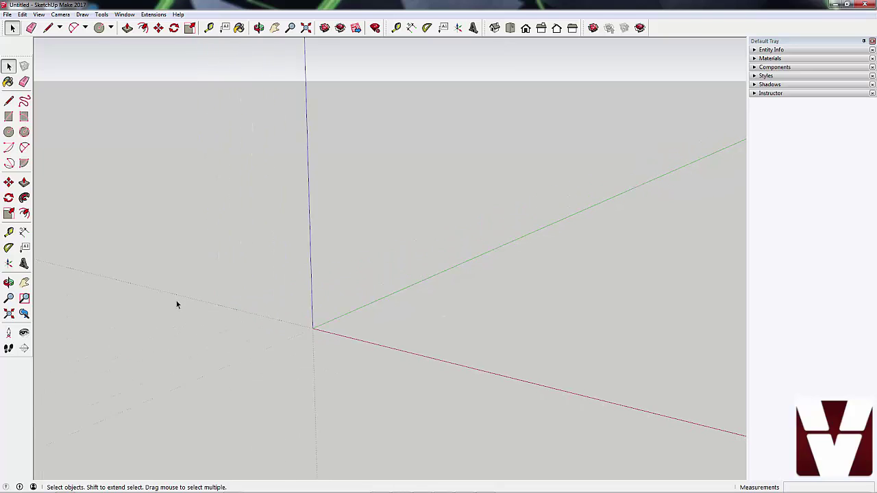
scroll(176, 303, up, 1)
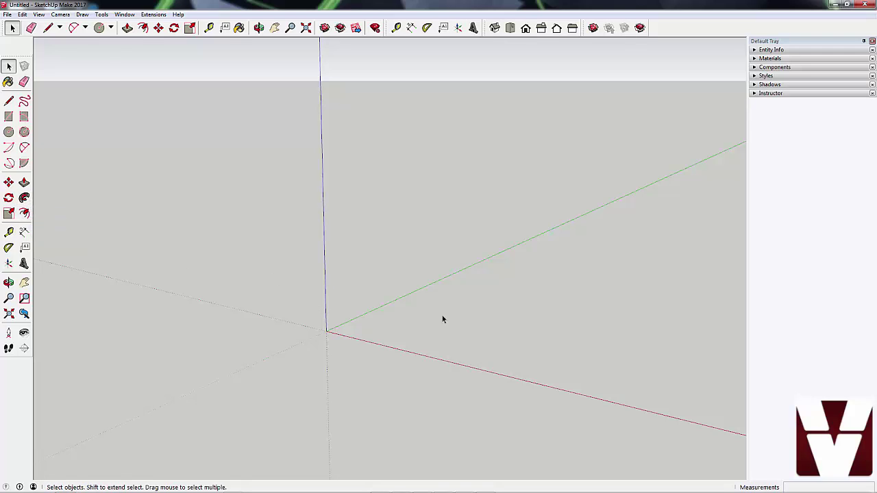
- Draw an 80 by 80 mm rectangle with its corner at the origin
click(9, 117)
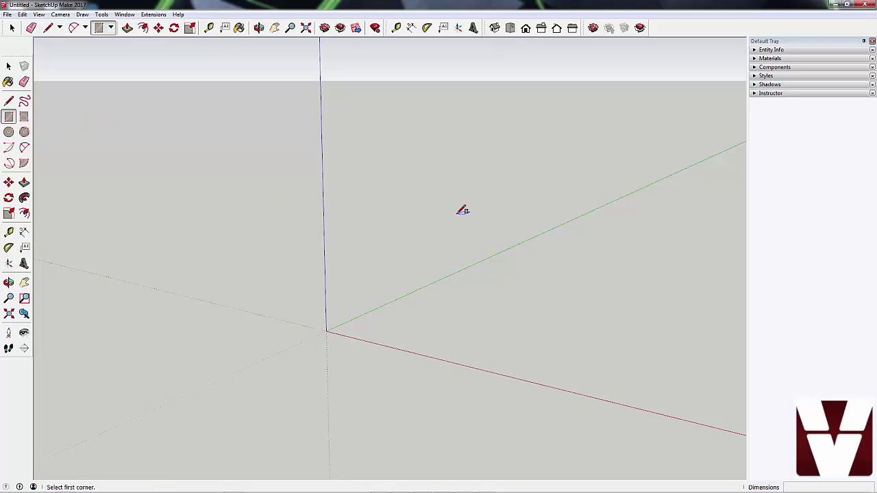
click(327, 331)
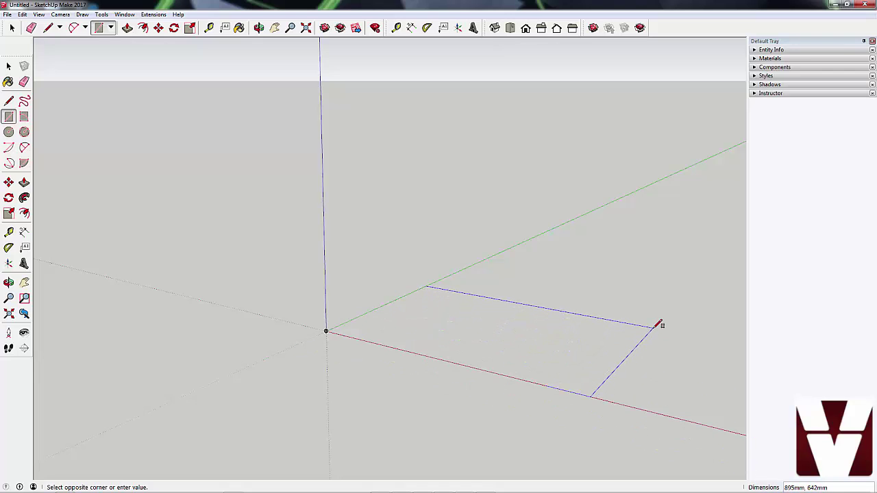
text(80,80)
key(Return)
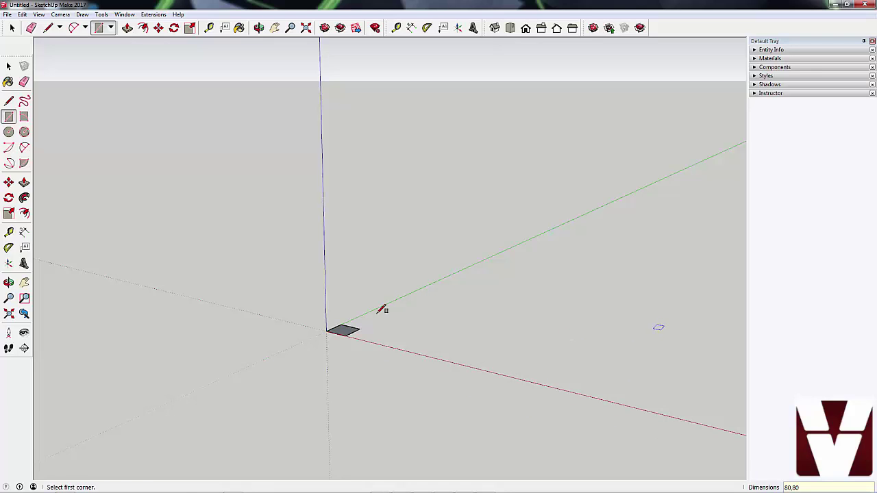
key(space)
scroll(318, 322, up, 6)
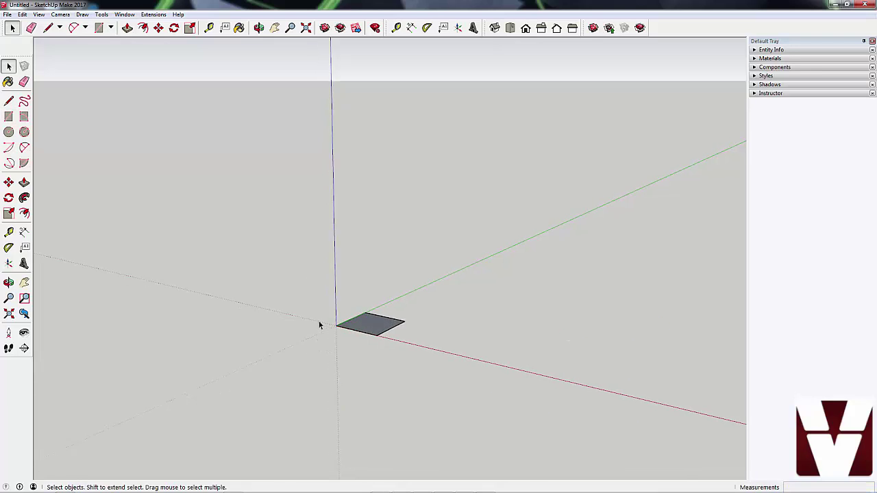
scroll(205, 322, down, 2)
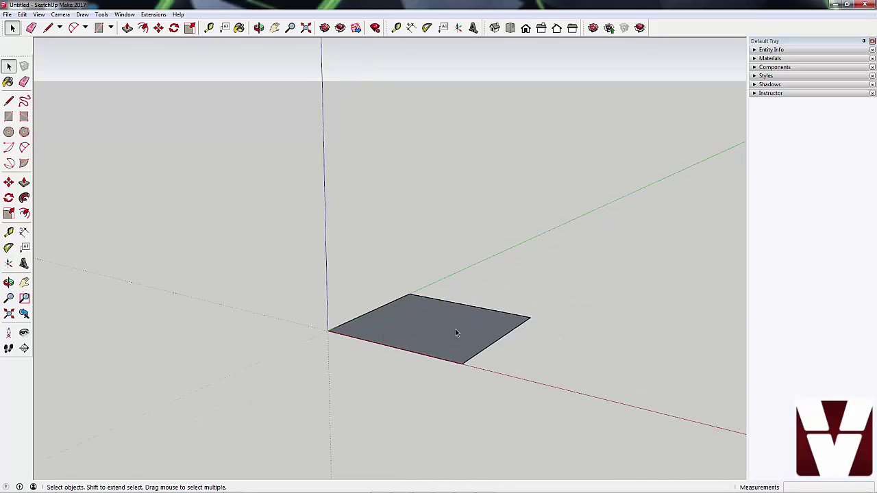
scroll(455, 330, up, 3)
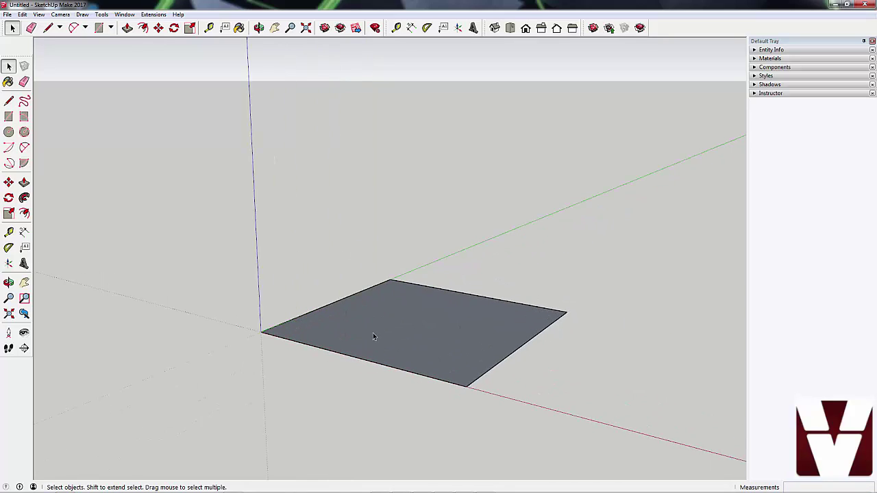
- Pull the rectangle up 80 mm into a box and orbit to view its front and top
key(p)
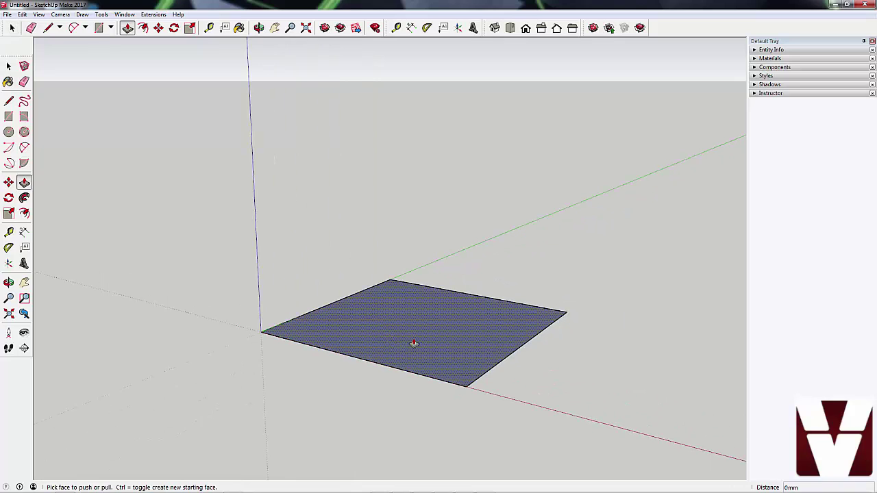
click(413, 342)
drag(414, 342, 398, 182)
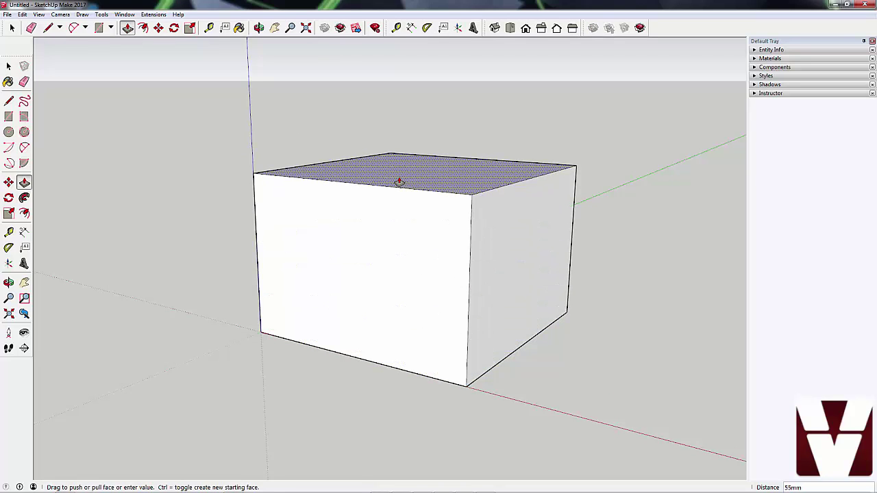
text(80)
key(Return)
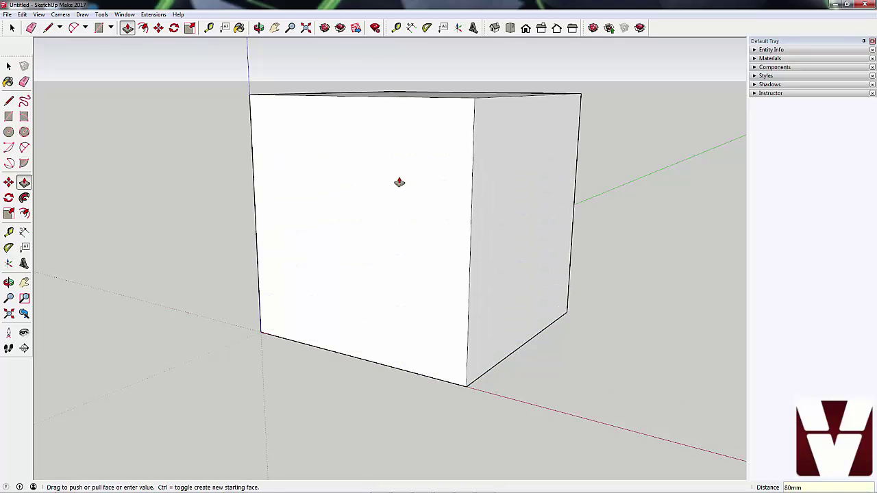
key(space)
middle_drag(443, 169, 536, 267)
middle_drag(409, 360, 444, 199)
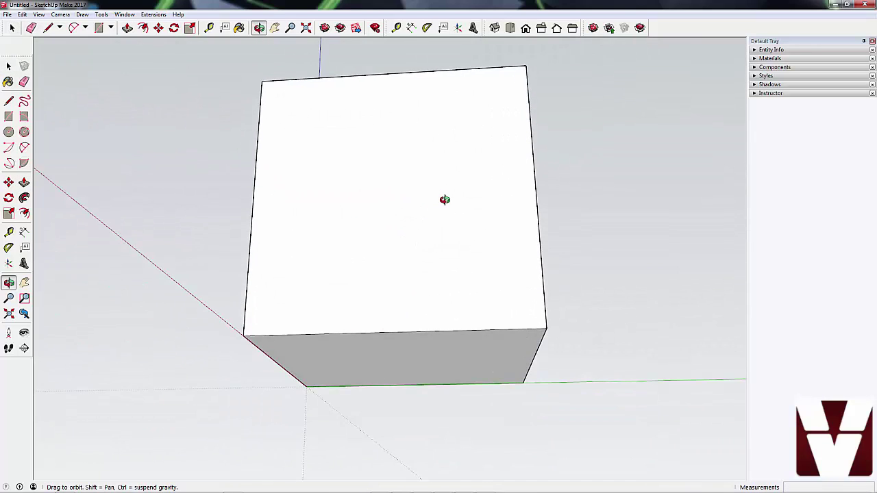
middle_drag(523, 450, 539, 309)
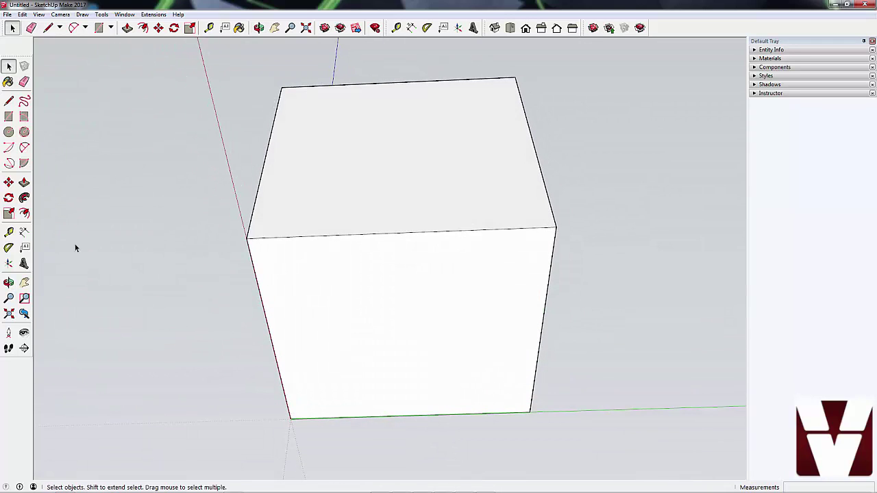
- Offset the front face's edges about 4 mm inward and select the new inner face
click(25, 214)
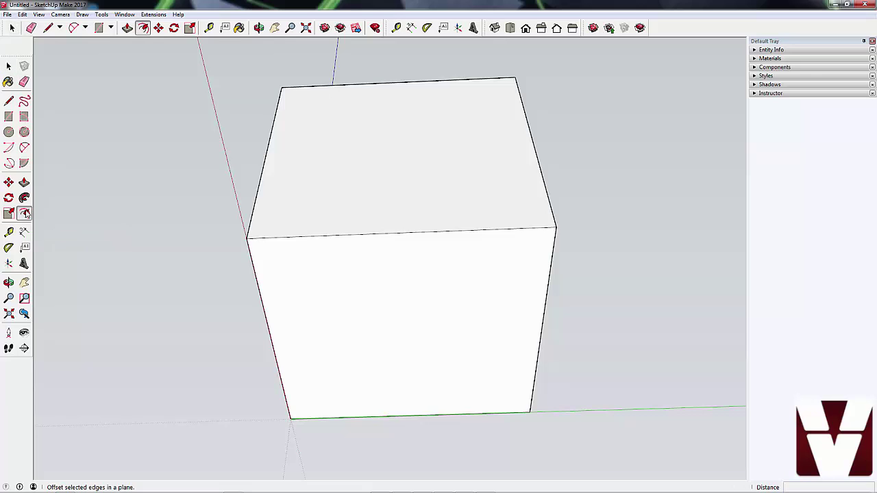
click(382, 337)
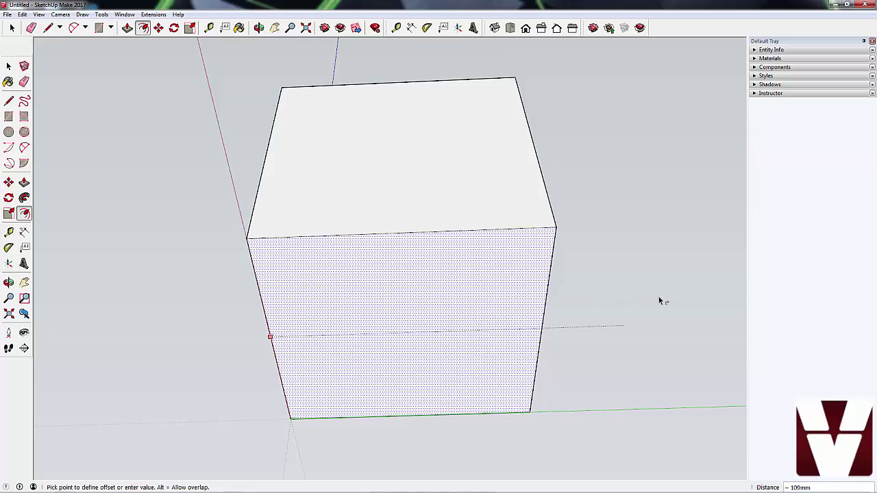
click(272, 285)
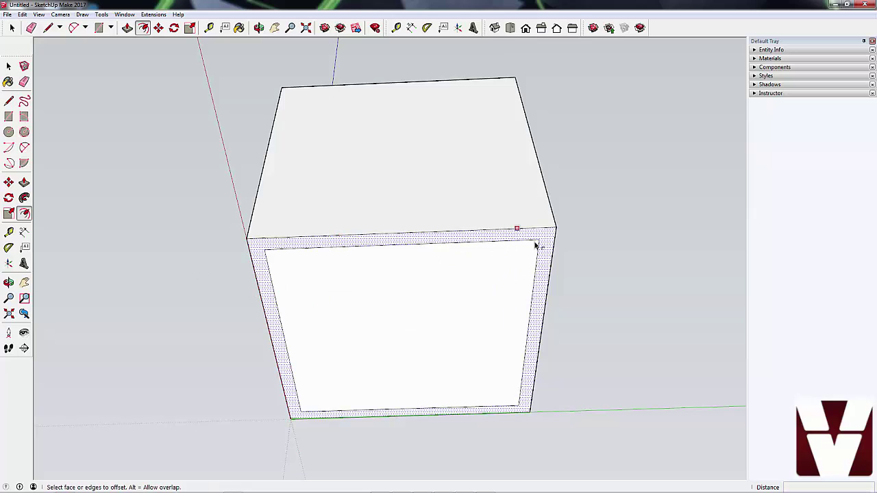
key(space)
click(404, 343)
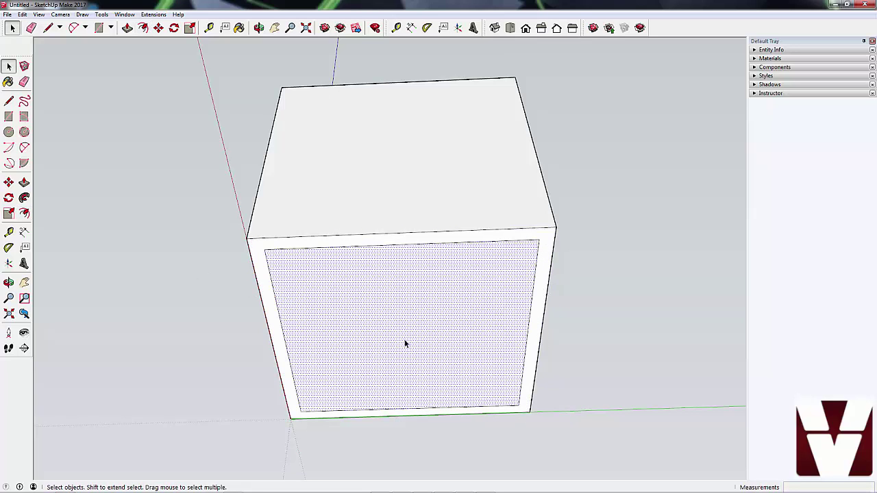
middle_drag(468, 215, 407, 288)
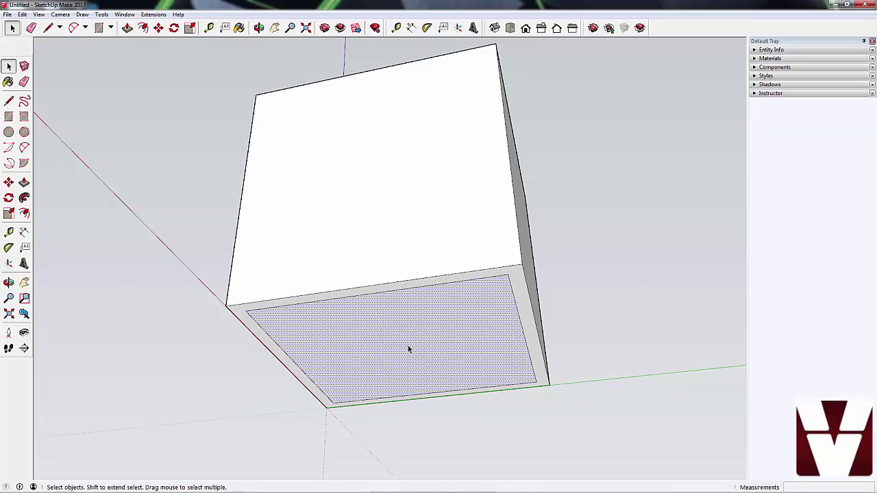
- Push the inner front face 76 mm into the box, then orbit to inspect the result
key(p)
drag(408, 351, 409, 316)
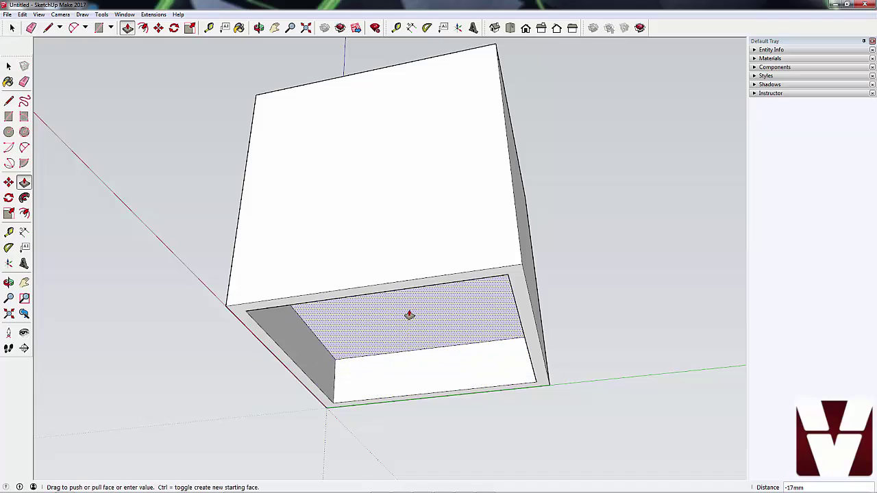
text(76)
key(Return)
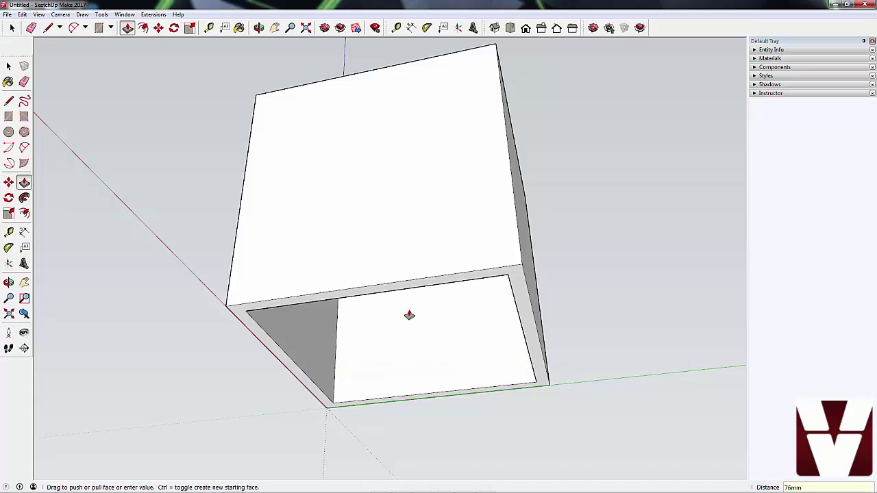
key(space)
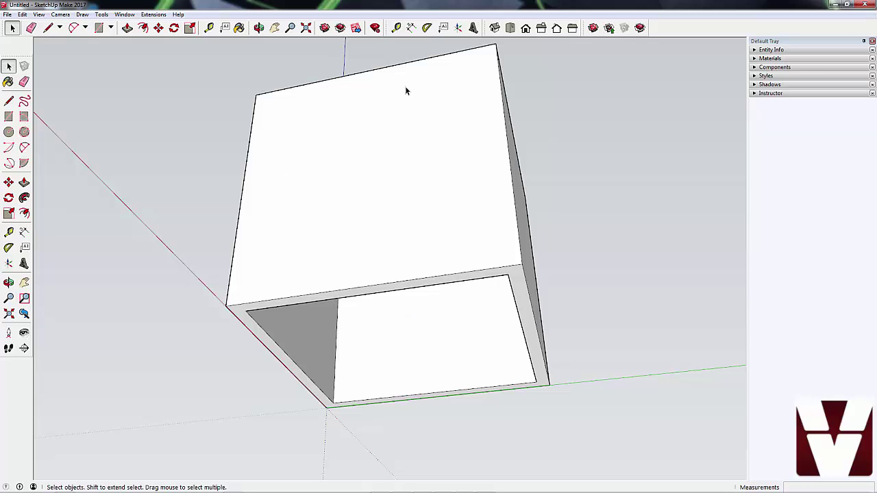
middle_drag(441, 282, 420, 196)
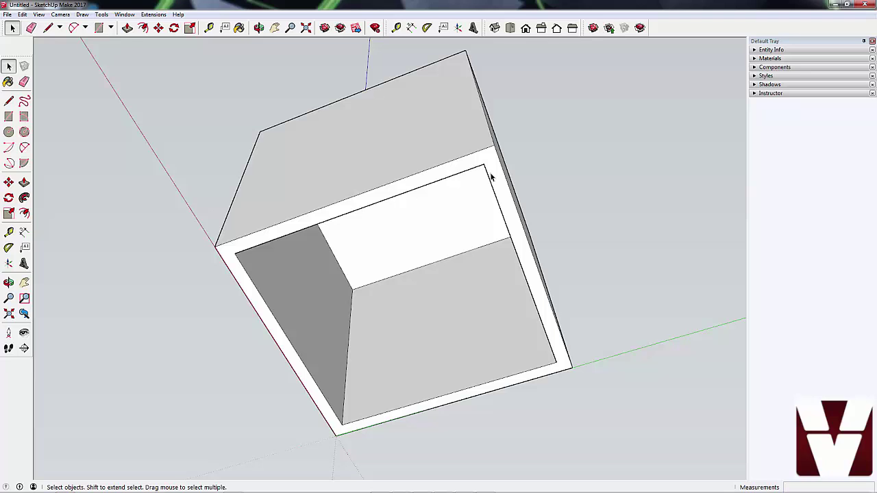
middle_drag(389, 174, 400, 284)
middle_drag(355, 348, 555, 295)
scroll(437, 245, up, 2)
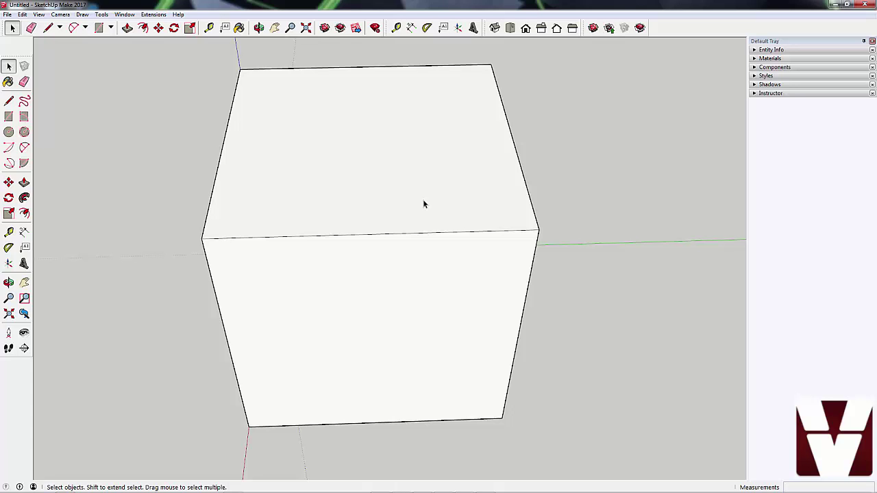
- Add two corner-to-corner diagonal guides across the square's top face
middle_drag(383, 181, 352, 364)
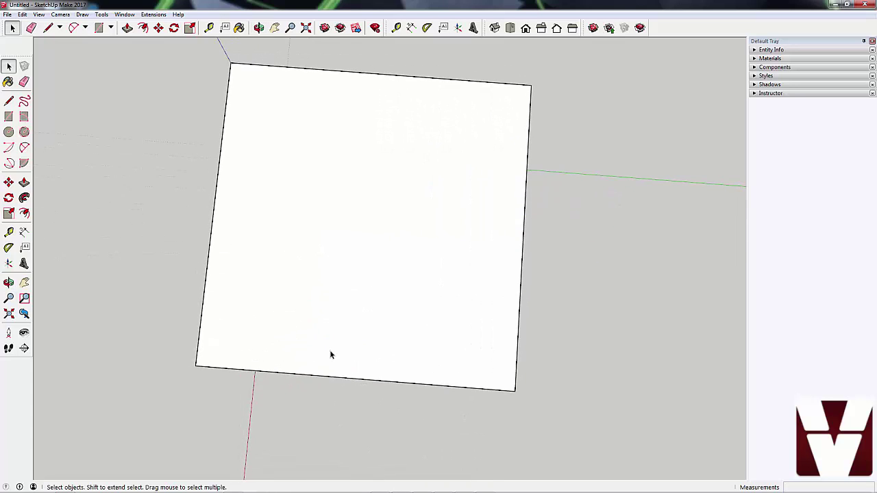
key(t)
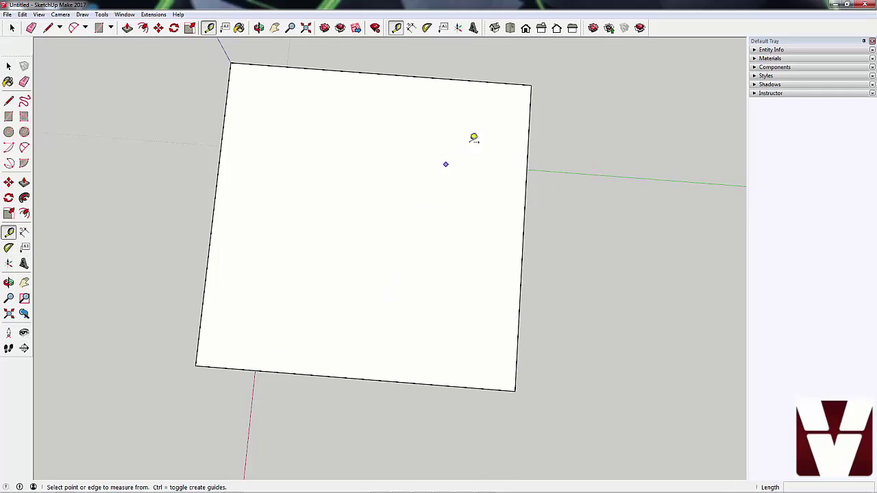
click(531, 85)
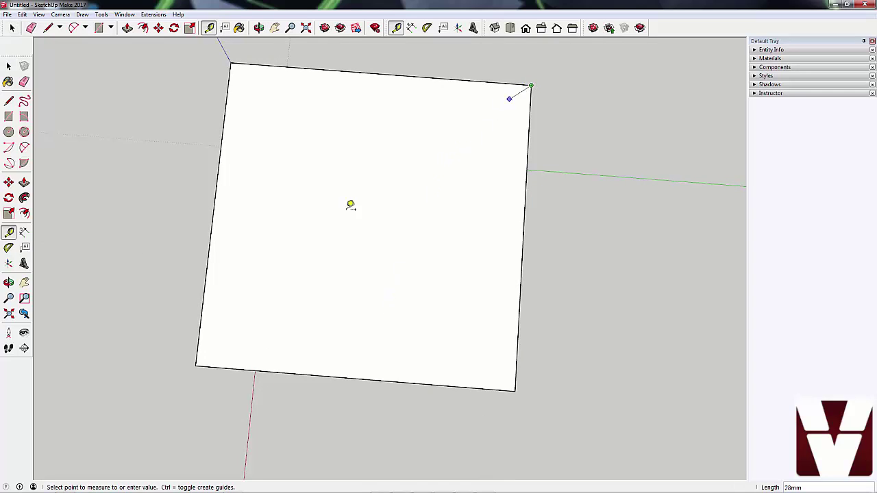
click(206, 357)
click(231, 64)
click(515, 390)
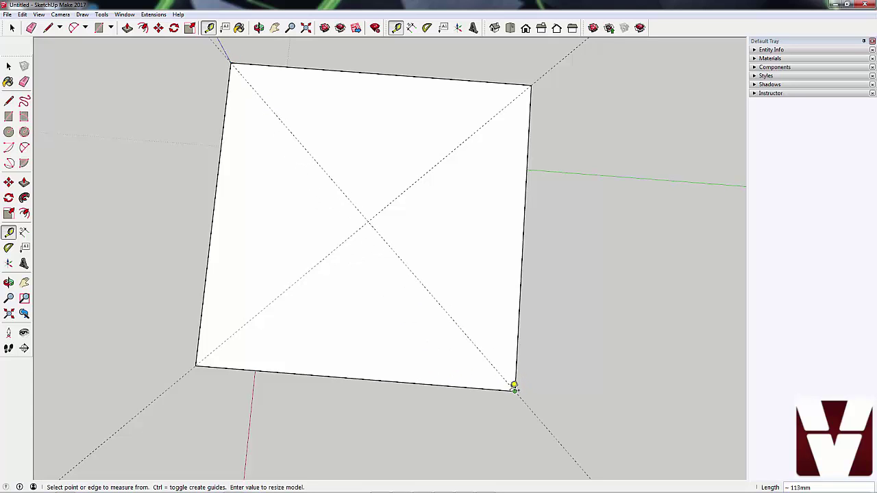
key(space)
- Pull the square face upward into a box
key(p)
drag(370, 348, 372, 169)
key(space)
scroll(371, 170, up, 3)
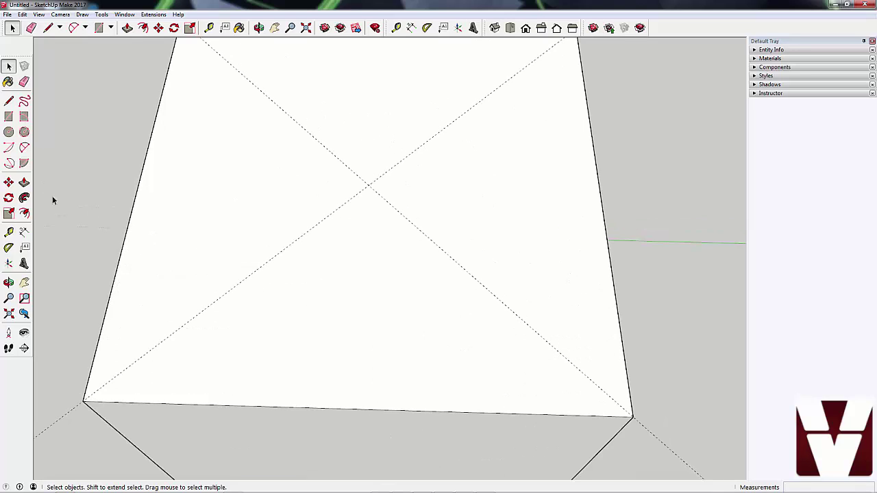
click(9, 132)
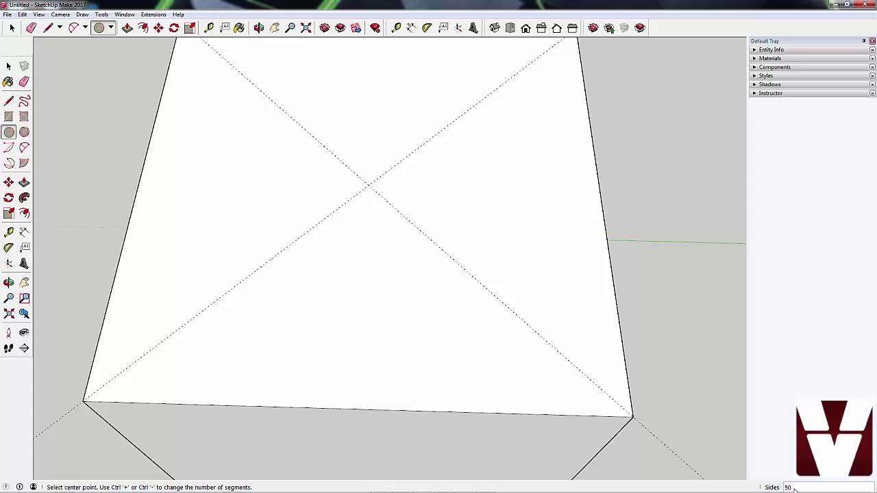
- Draw a trial circle at the guides' crossing, then delete it
key(space)
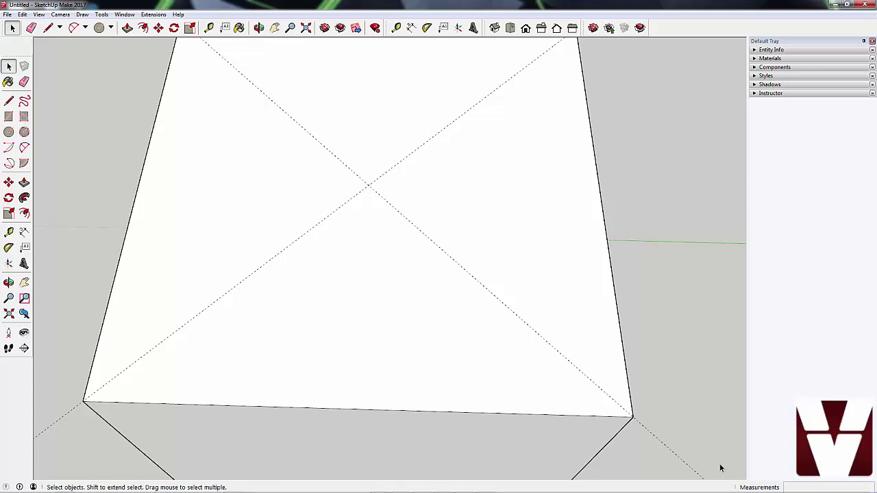
click(9, 132)
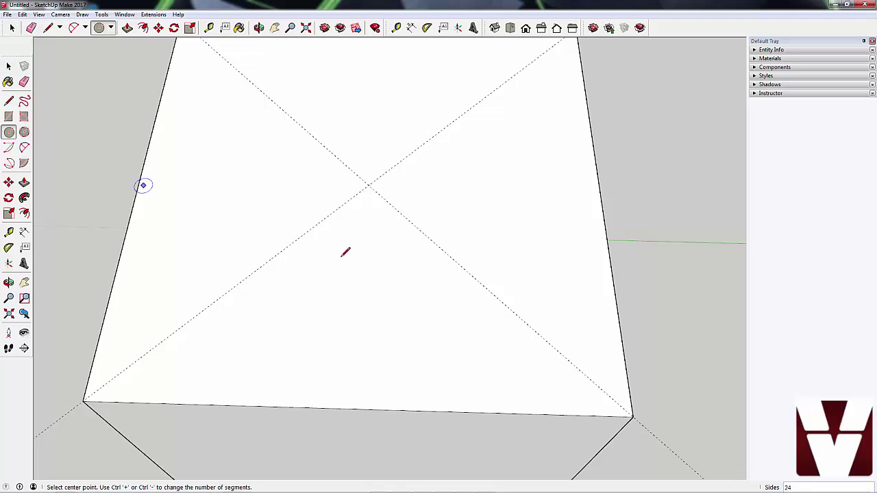
click(368, 185)
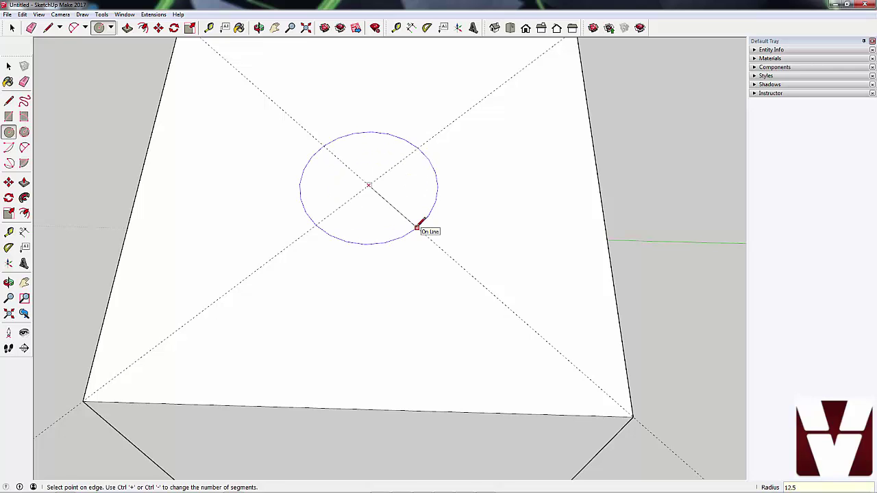
click(420, 223)
scroll(420, 223, up, 5)
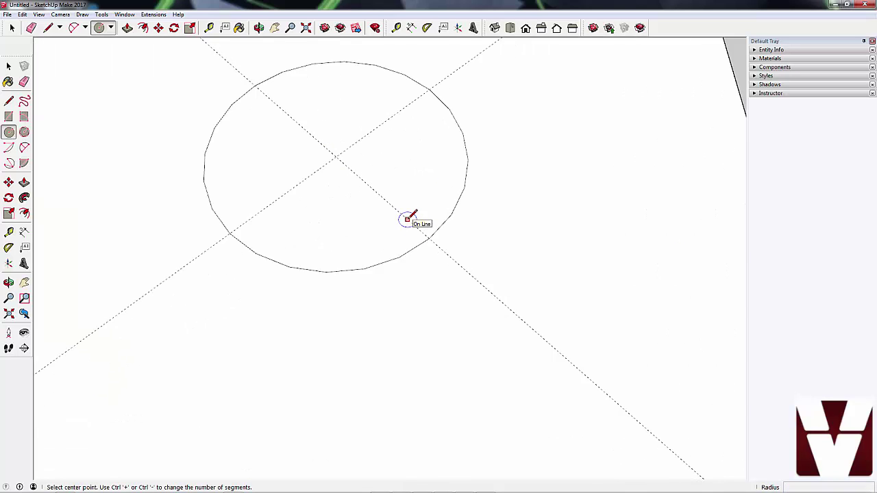
key(space)
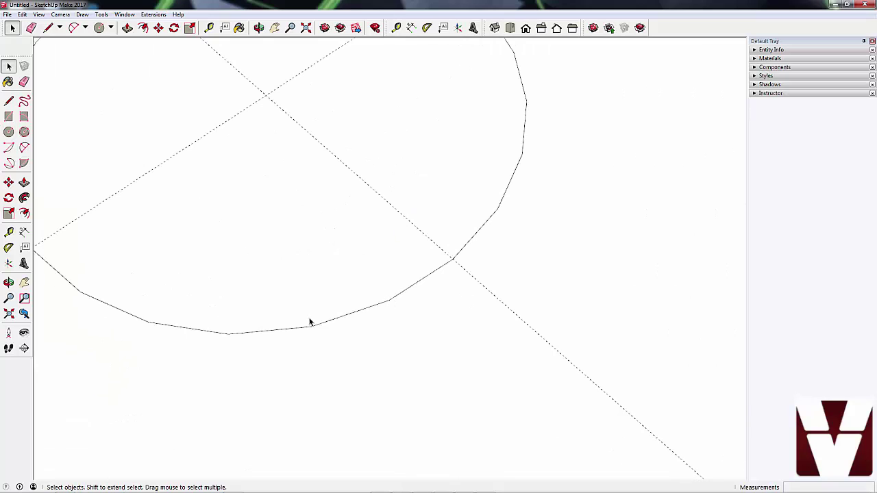
scroll(355, 331, down, 4)
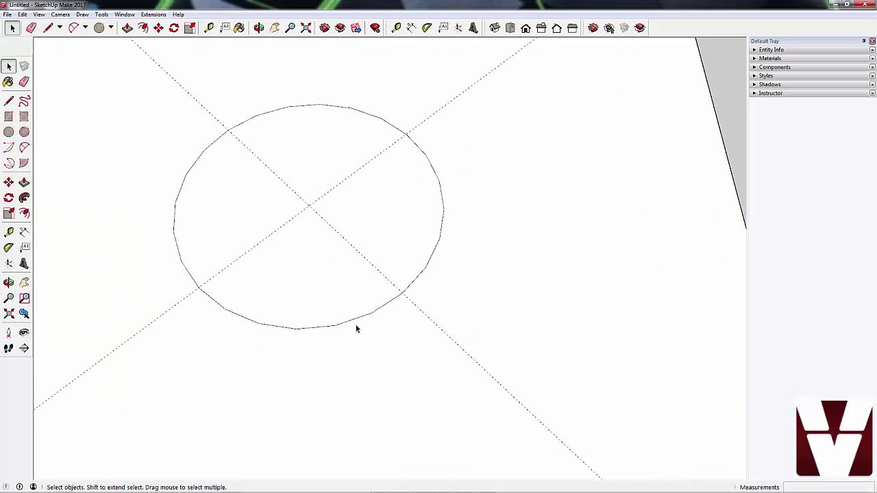
click(355, 327)
key(Delete)
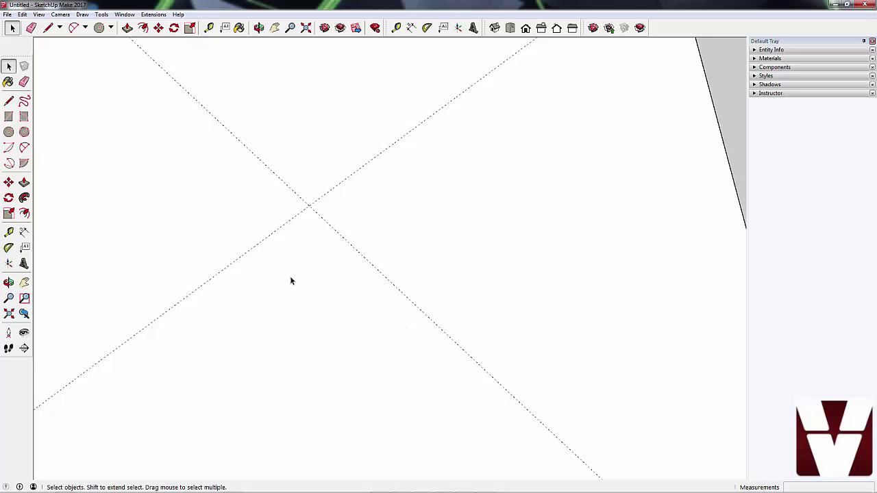
scroll(301, 284, down, 2)
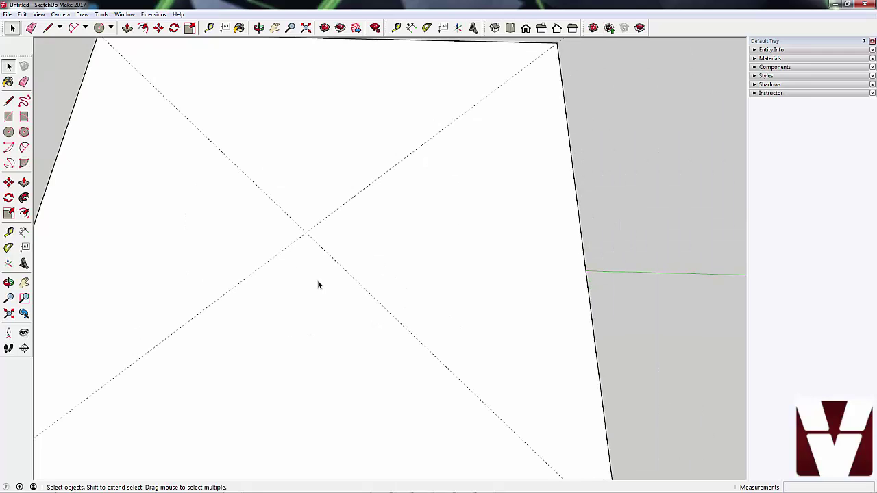
- Set the circle to 50 sides and try placing circles at the guide intersection, undoing them
click(9, 132)
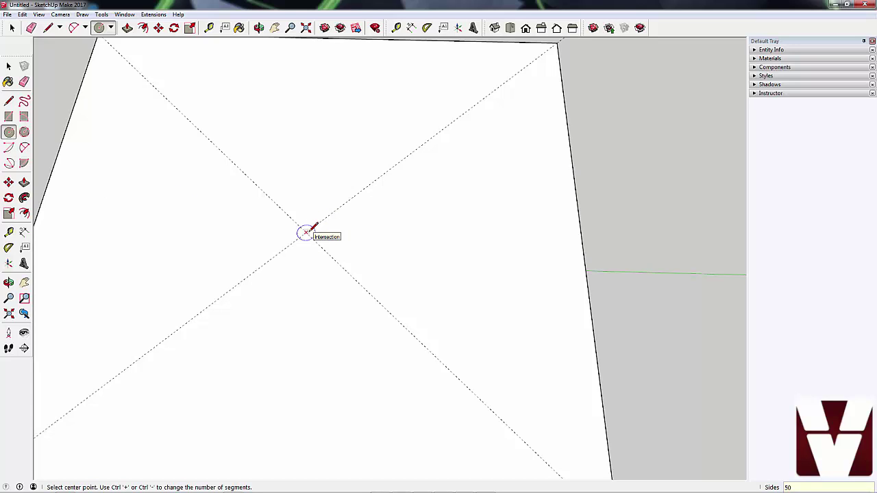
text(50)
click(306, 232)
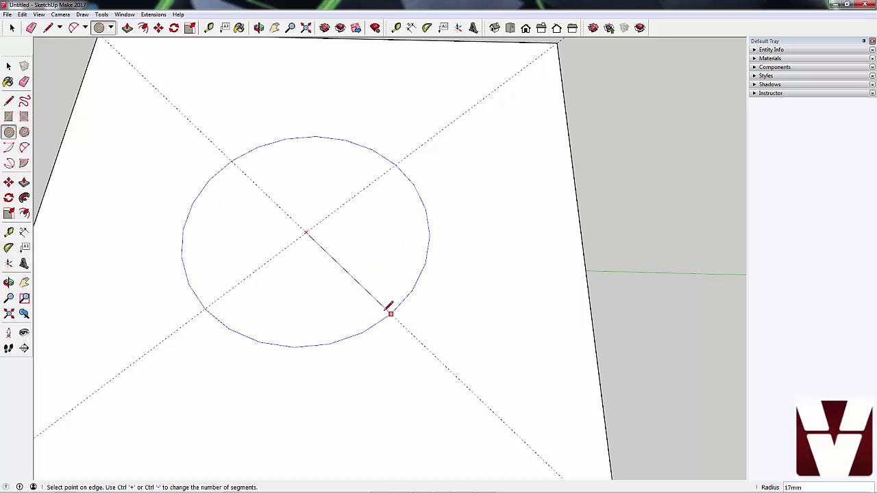
key(Escape)
text(50)
key(Return)
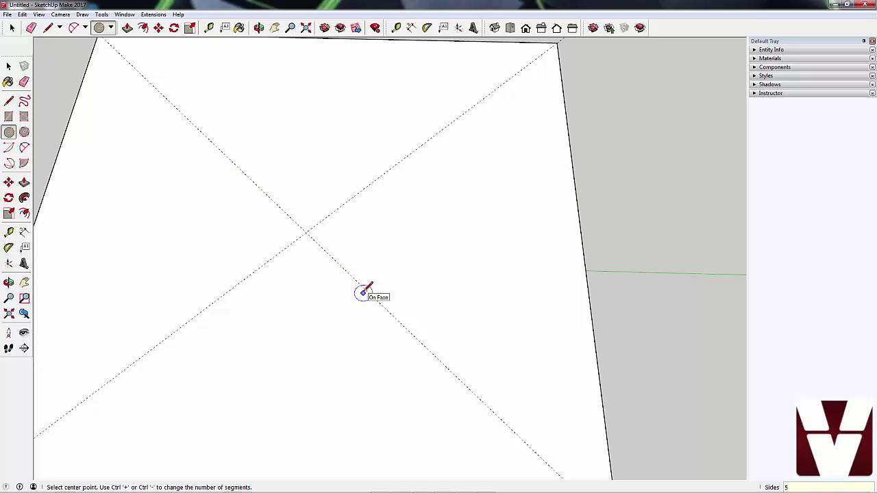
click(306, 233)
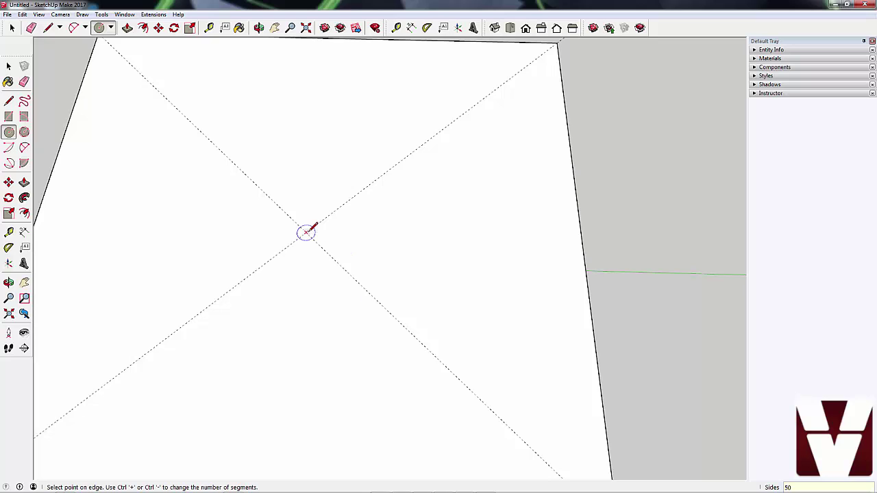
key(Escape)
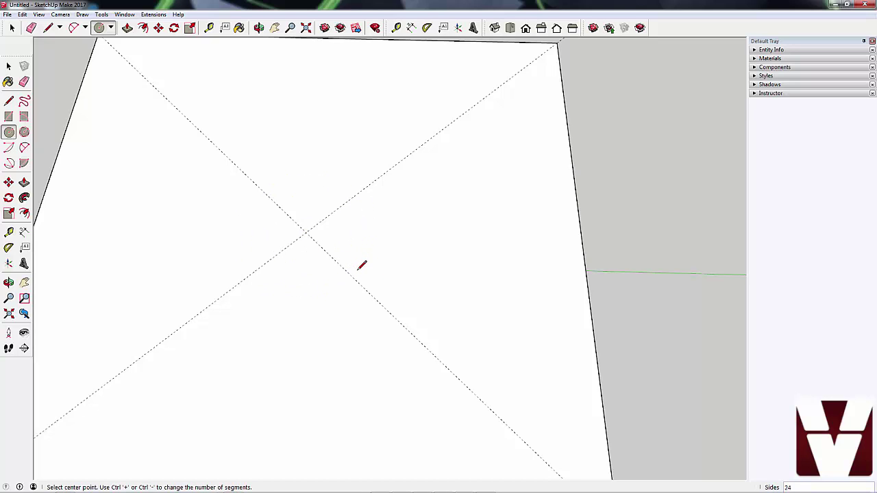
click(306, 233)
click(342, 267)
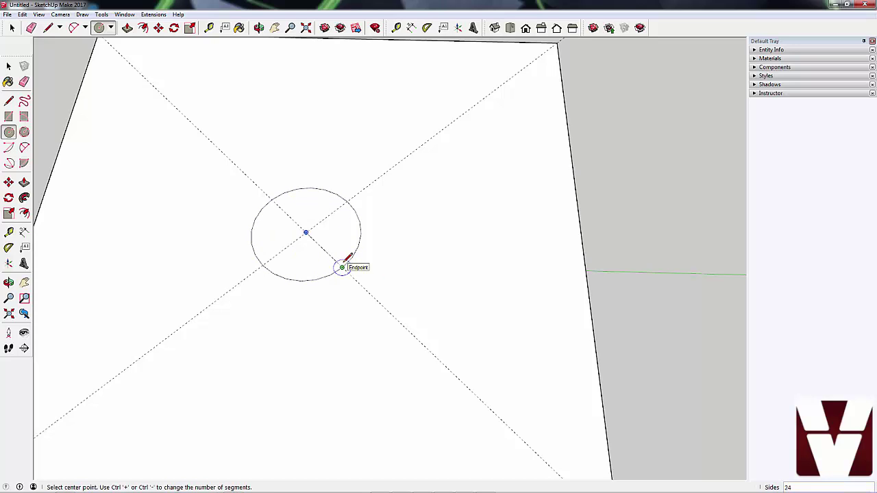
key(ctrl+z)
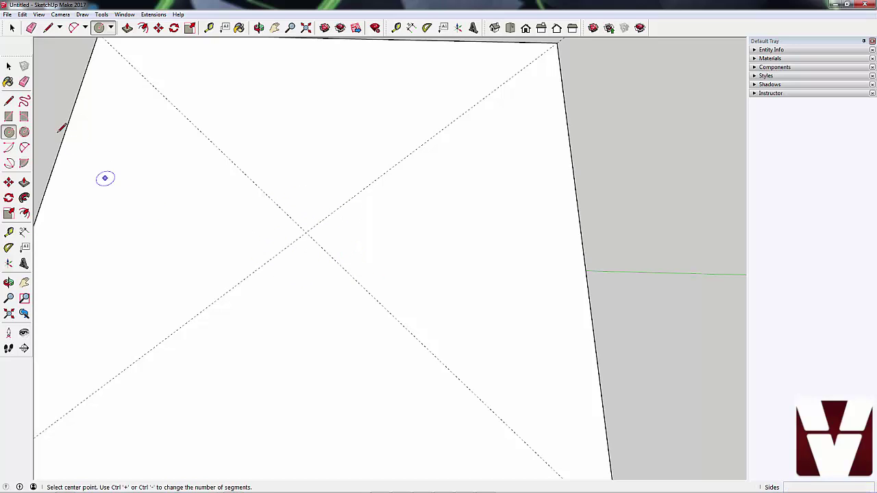
click(8, 66)
- Draw a 50-sided circle of radius 12.5 centred on the guide intersection
click(8, 133)
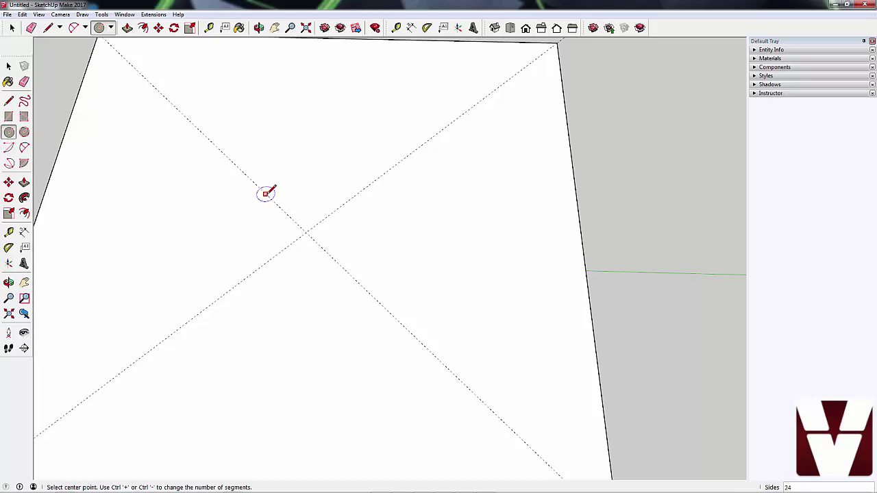
text(50)
click(305, 232)
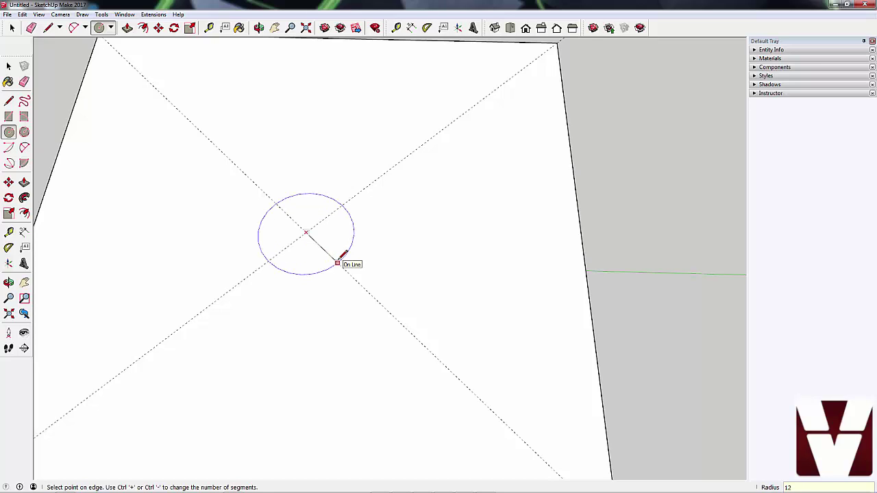
click(338, 260)
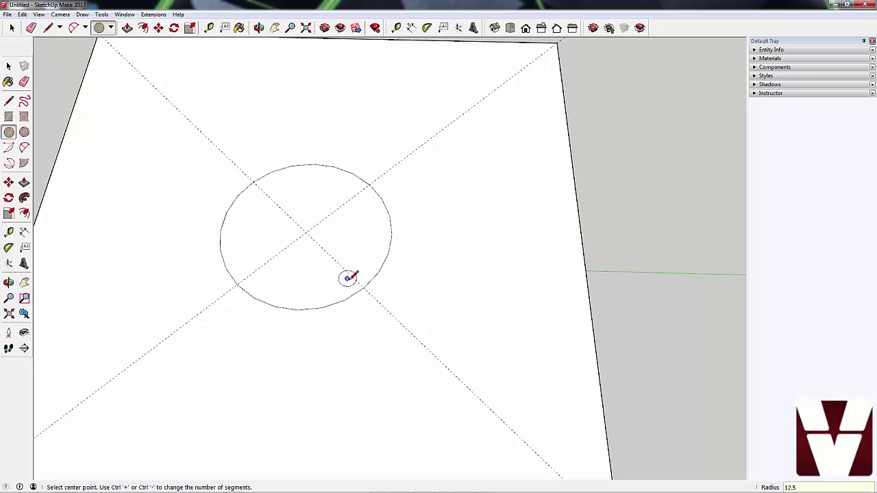
key(ctrl+z)
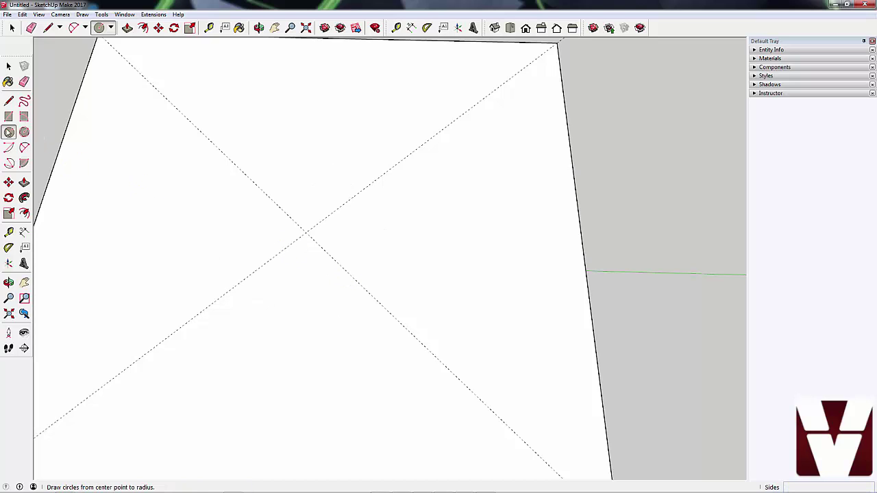
click(9, 132)
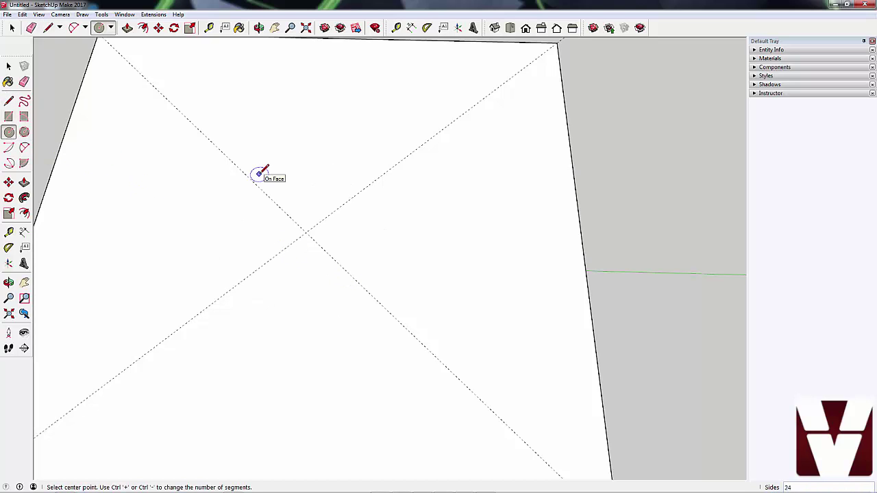
click(306, 232)
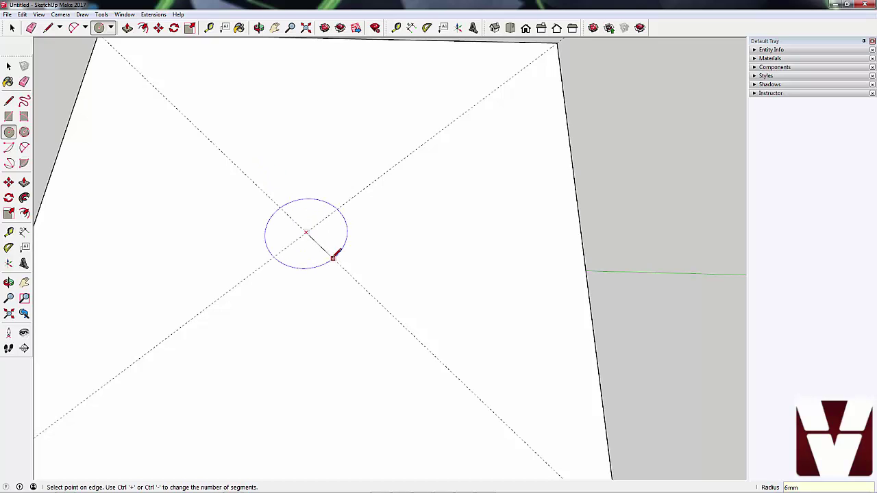
click(361, 283)
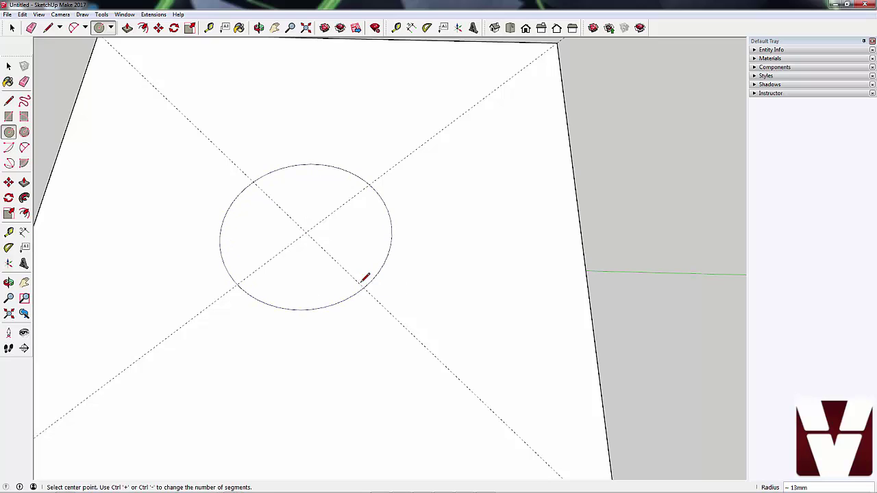
key(ctrl+z)
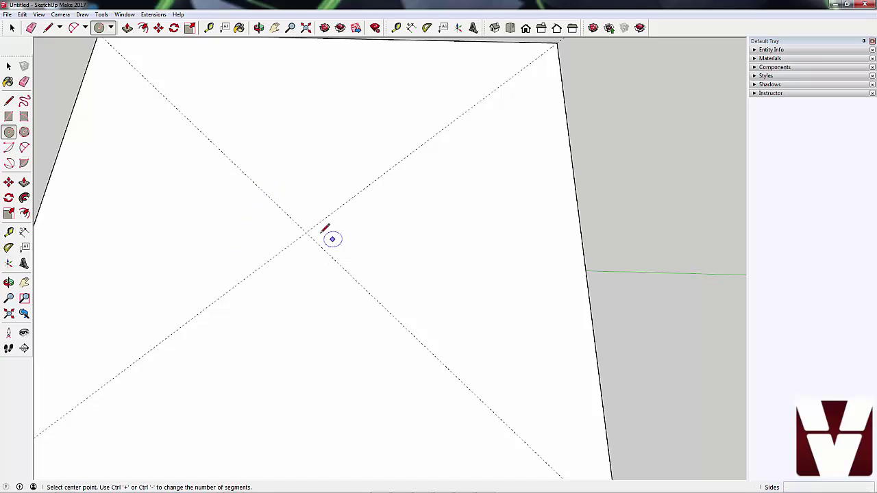
click(306, 233)
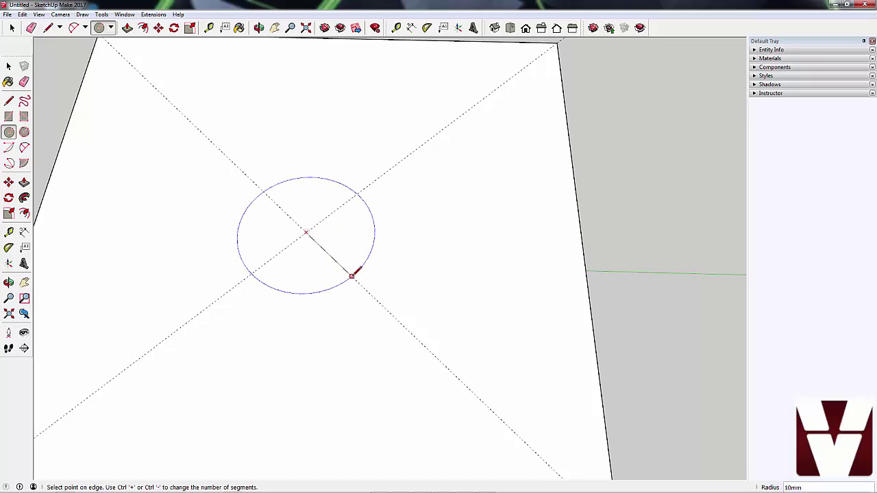
text(12.5)
key(Return)
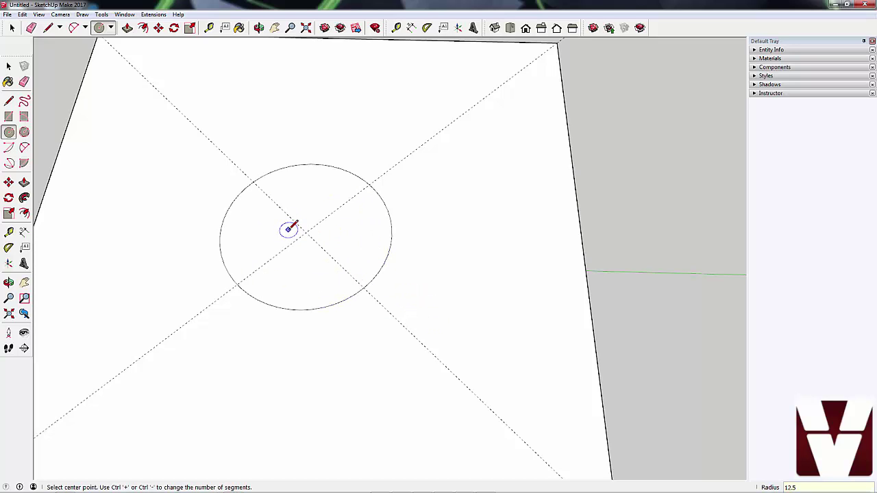
key(space)
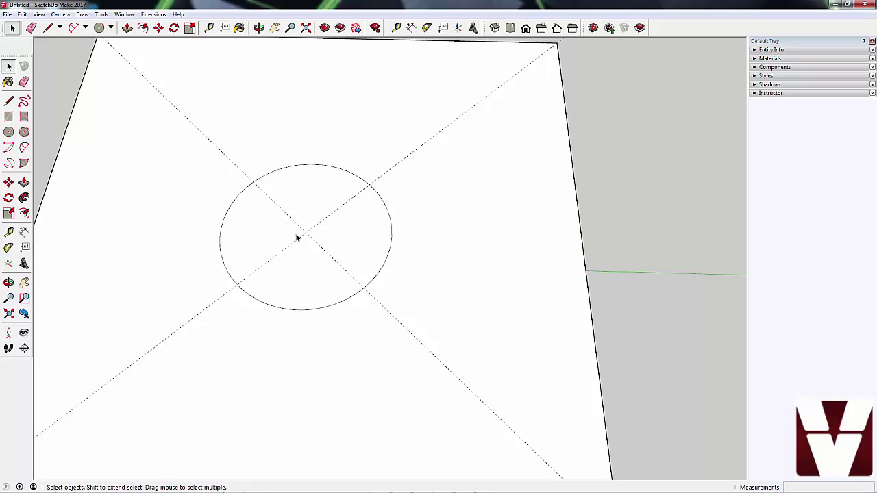
key(t)
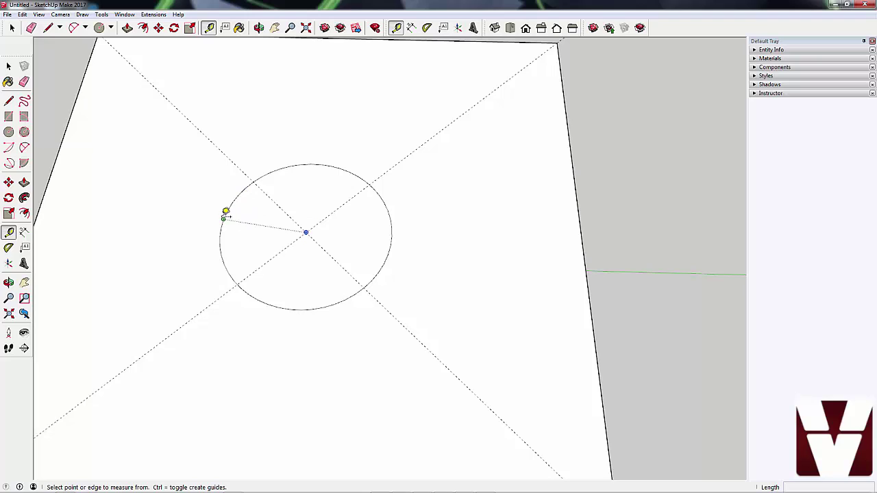
click(223, 219)
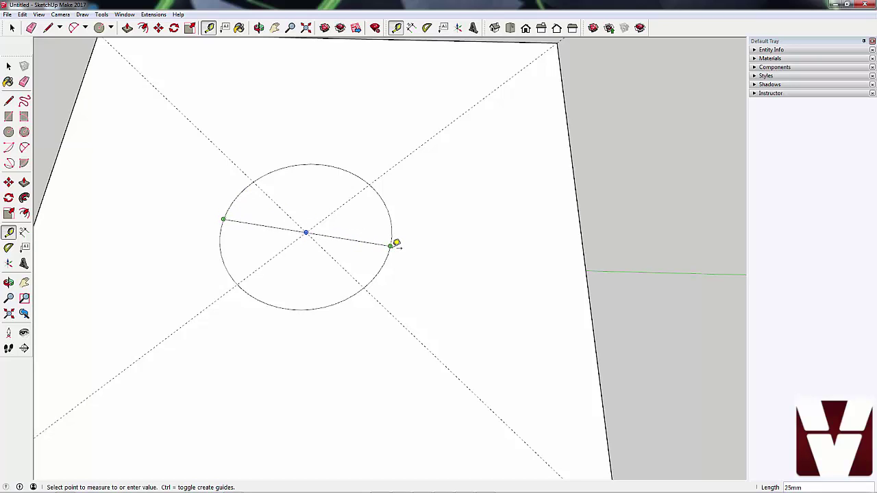
click(396, 242)
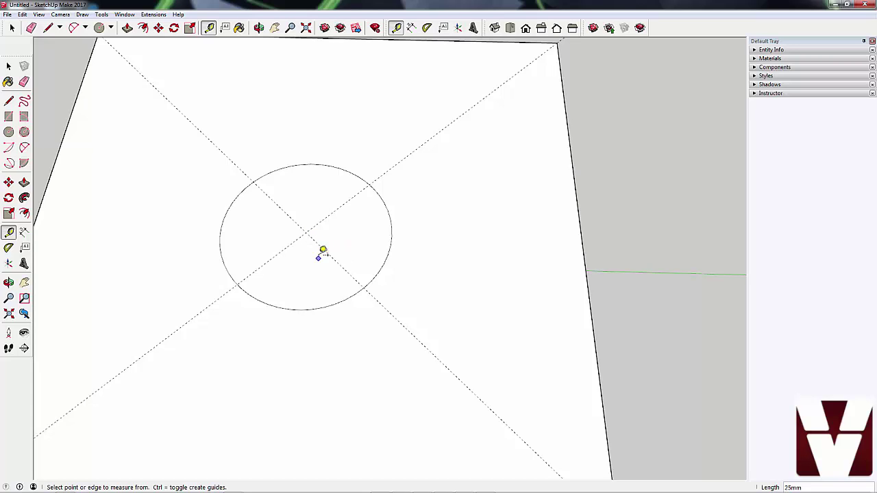
click(9, 131)
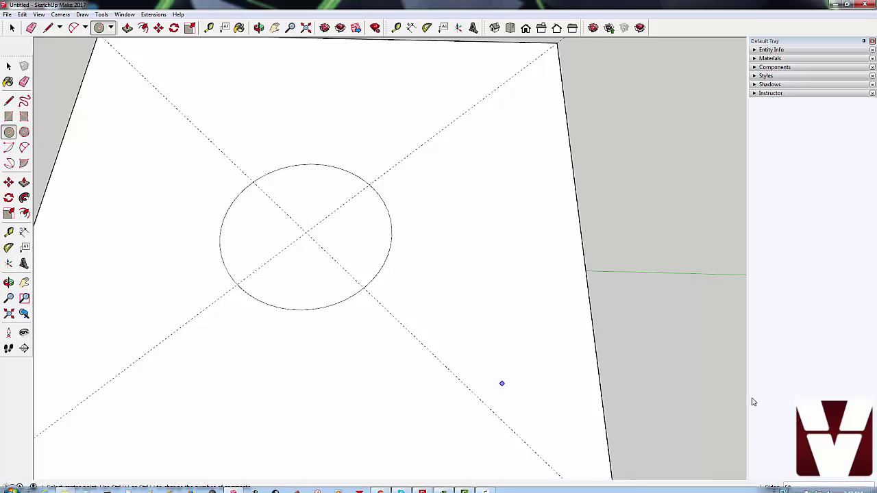
- Draw concentric circles of radius 14 mm and 20 mm on the existing circle's centre
click(306, 232)
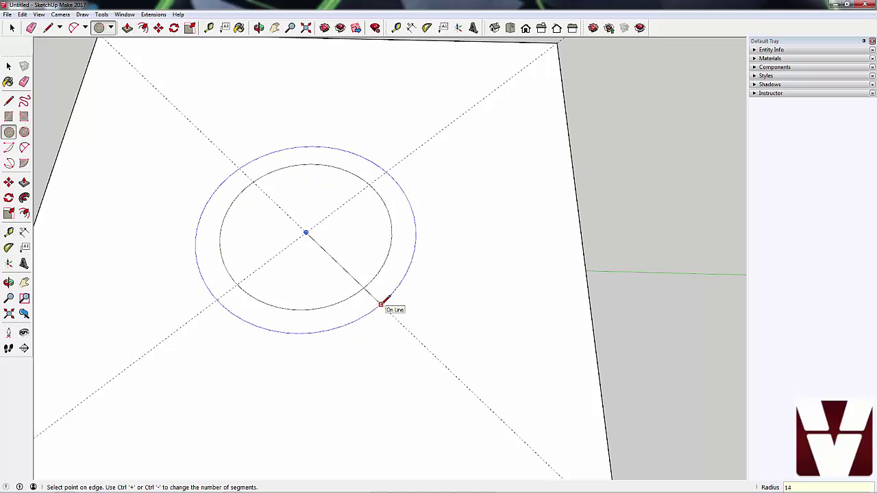
click(381, 304)
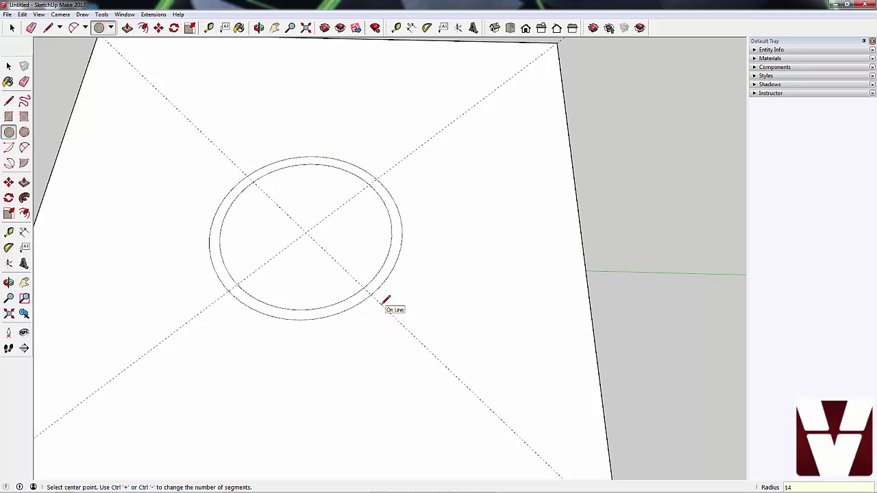
click(305, 233)
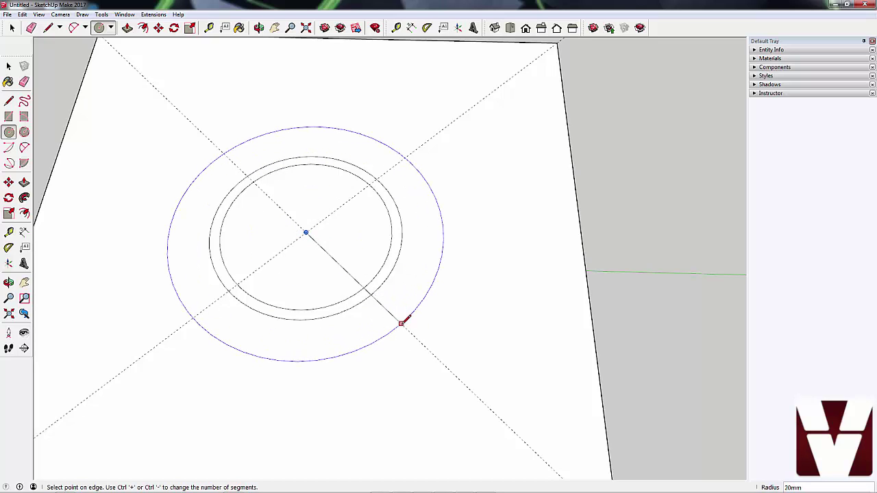
click(402, 321)
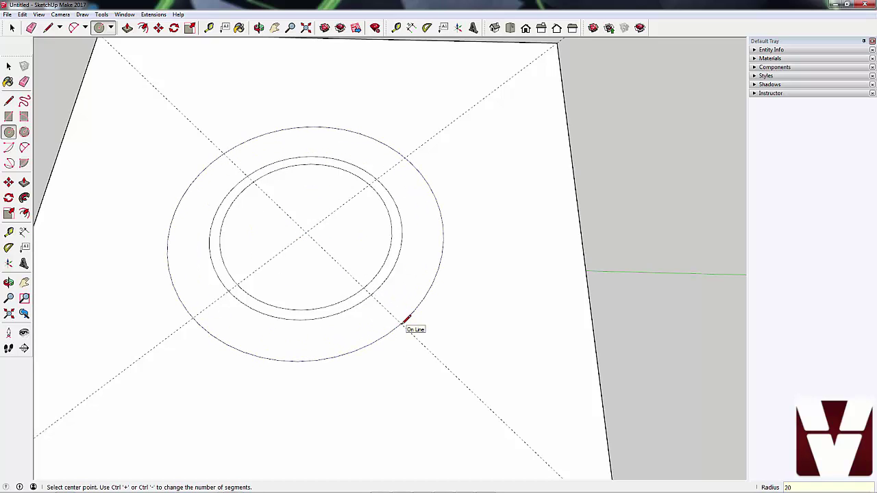
key(space)
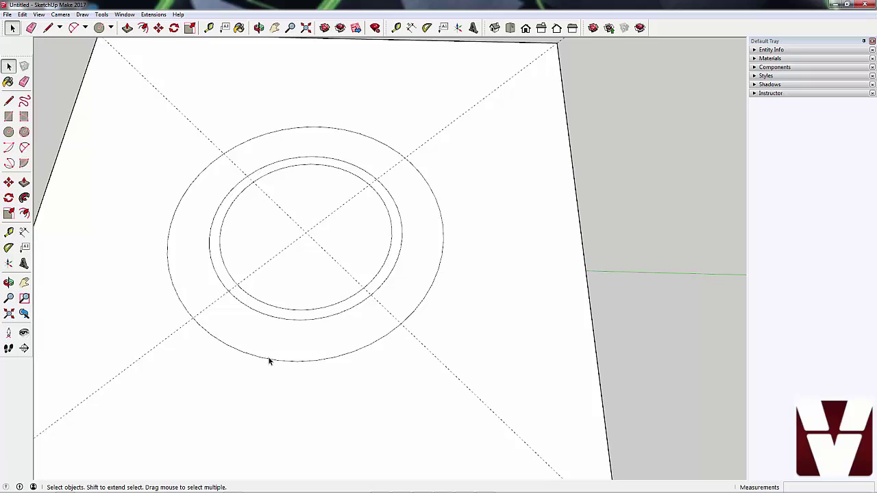
scroll(253, 211, up, 4)
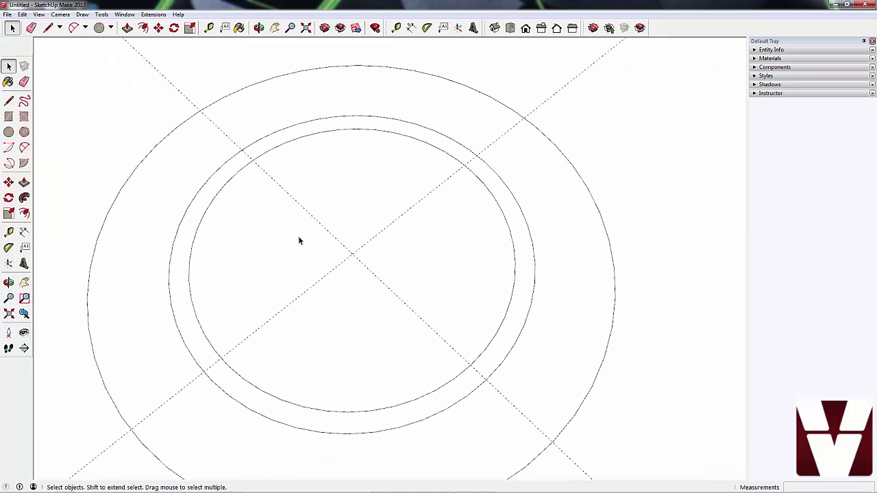
scroll(307, 247, down, 1)
scroll(336, 256, down, 3)
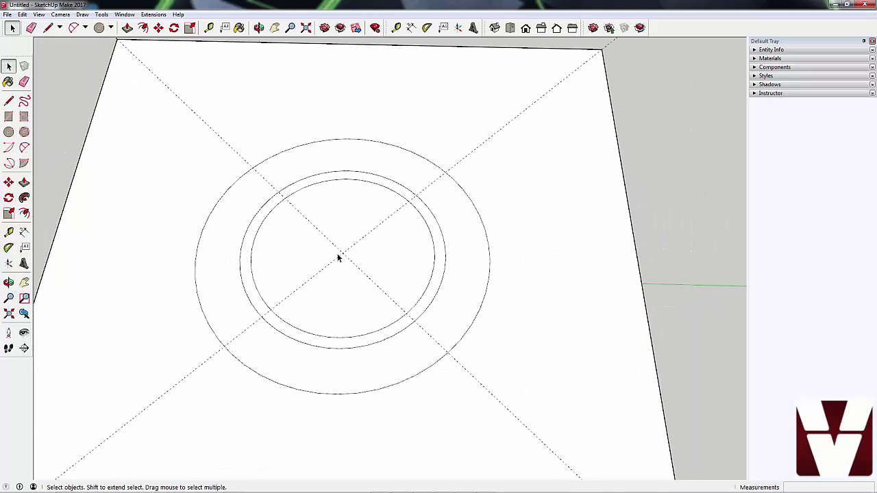
scroll(337, 258, up, 3)
scroll(337, 258, down, 2)
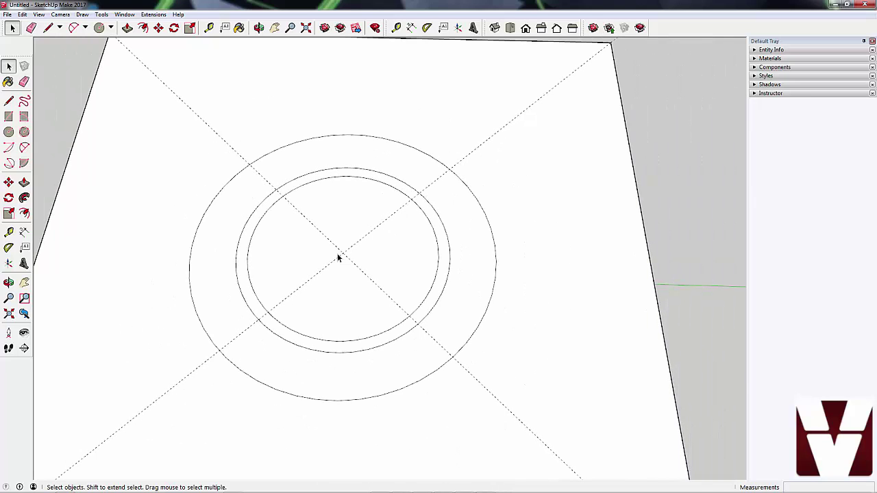
scroll(339, 320, down, 3)
middle_drag(356, 204, 356, 203)
middle_drag(349, 278, 354, 233)
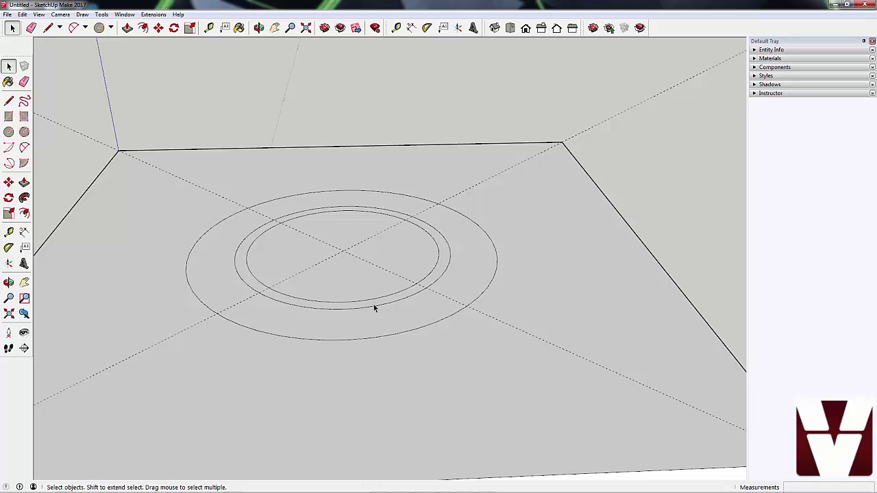
middle_drag(598, 286, 387, 254)
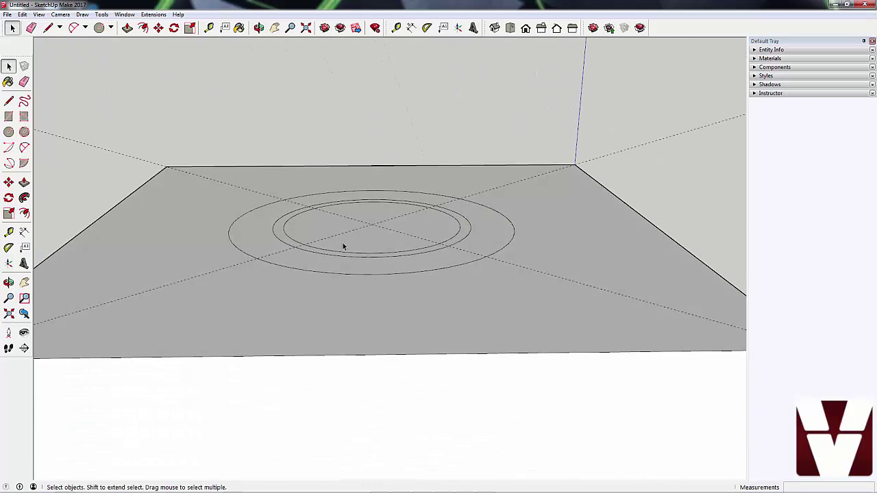
- Place a guide through the circles' centre, parallel to and 40 mm from the floor's left edge
key(t)
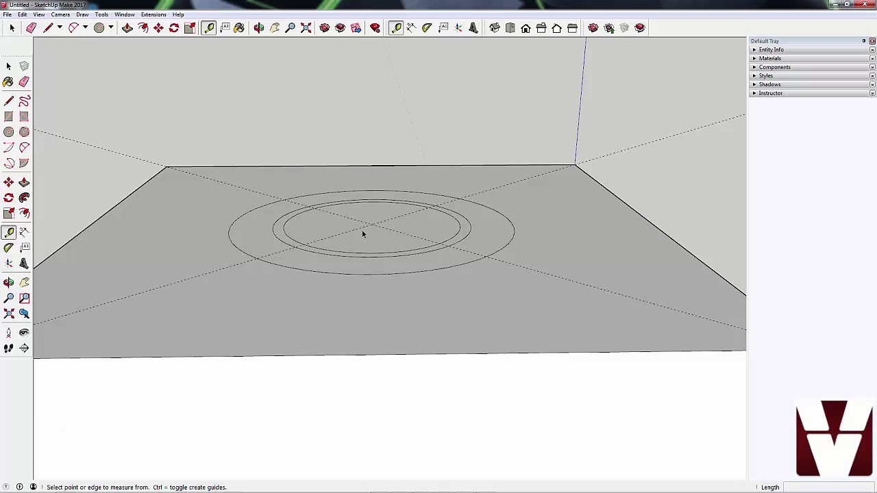
mouse_move(370, 233)
middle_down()
mouse_move(376, 267)
mouse_move(376, 246)
middle_up()
click(373, 224)
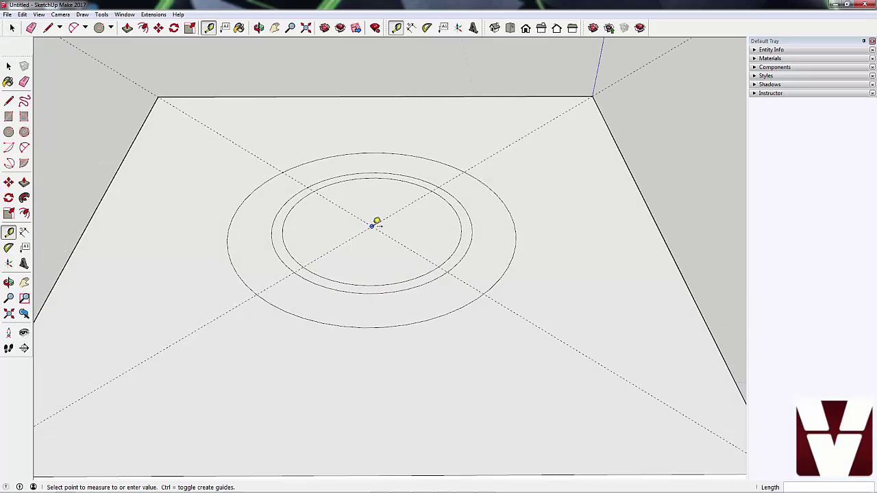
click(91, 216)
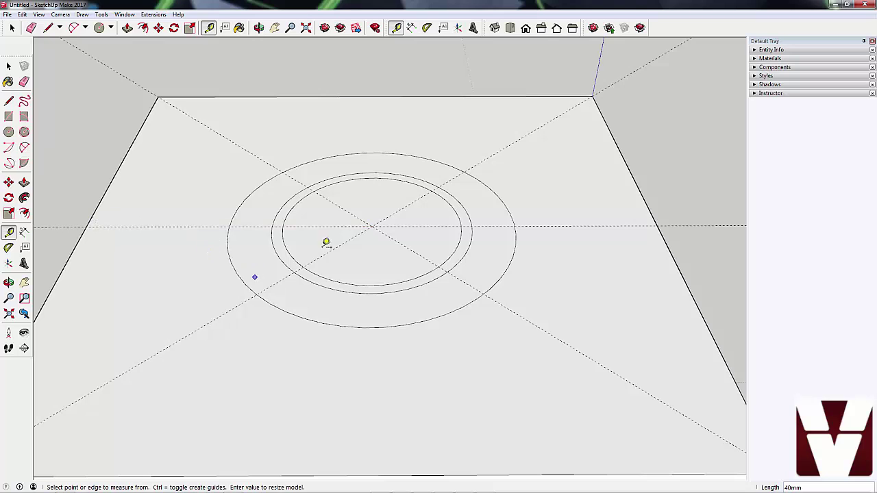
middle_drag(326, 243, 329, 204)
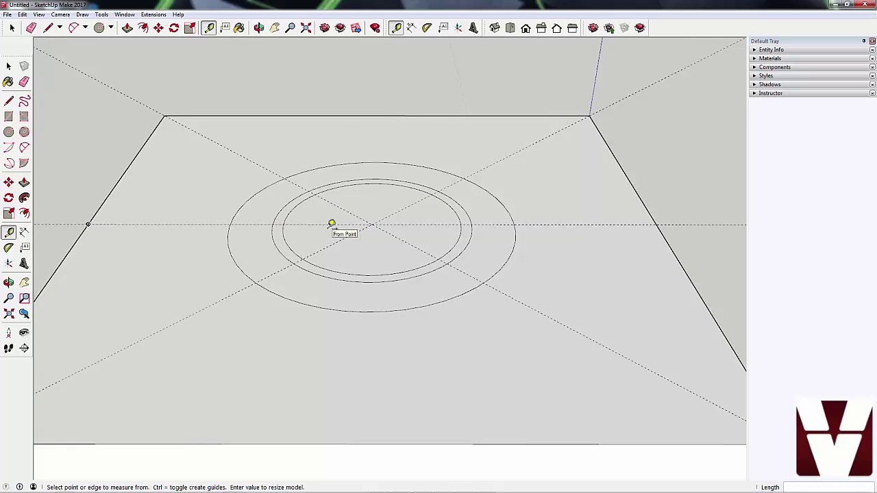
key(space)
- Draw a 25 mm upright edge from where the guide meets the inner circle
key(l)
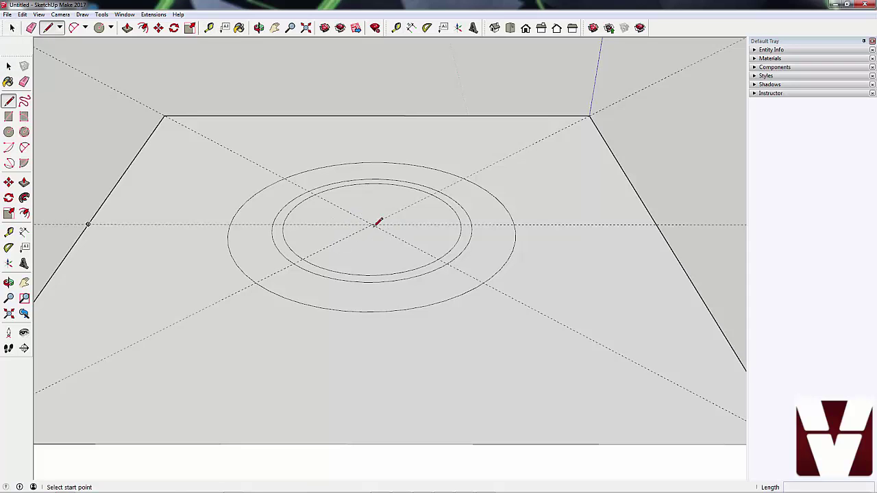
mouse_move(270, 219)
middle_down()
mouse_move(269, 240)
mouse_move(281, 221)
middle_up()
scroll(280, 223, up, 3)
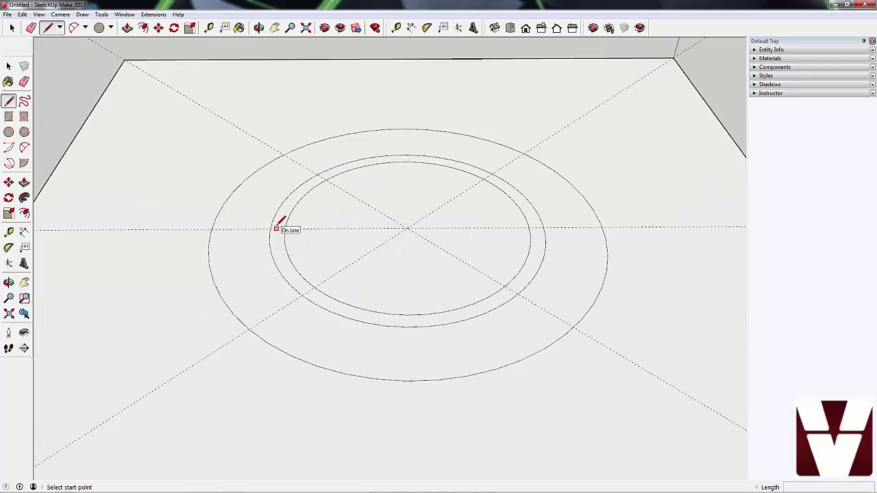
scroll(277, 229, up, 2)
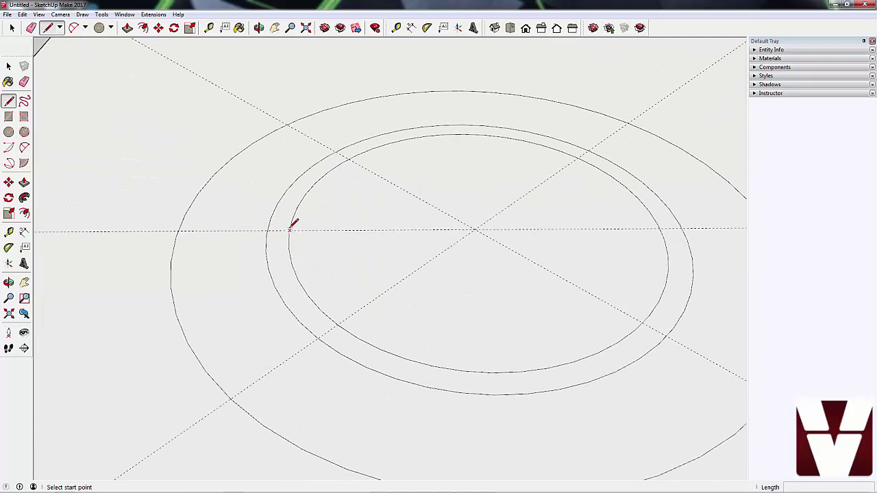
scroll(290, 229, up, 2)
scroll(290, 229, up, 2)
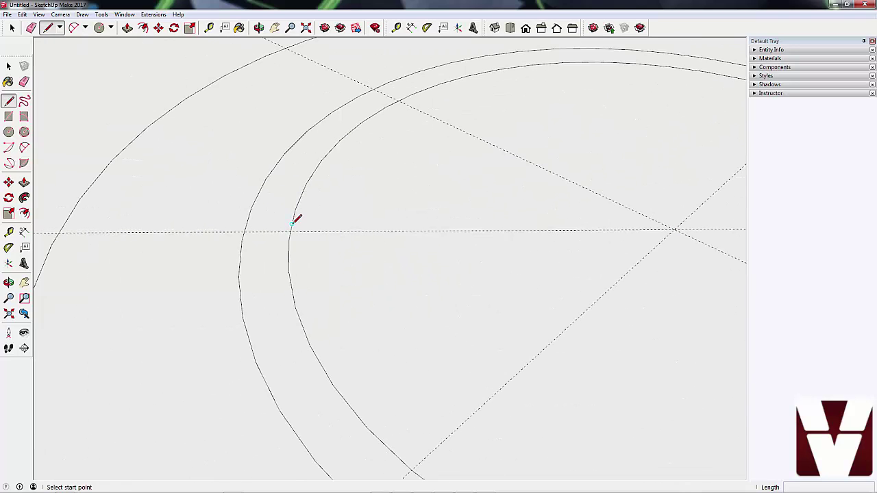
click(291, 230)
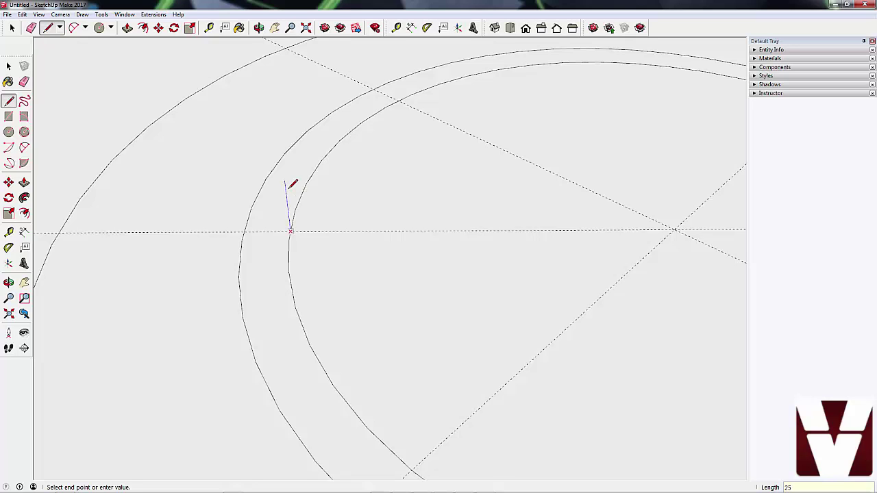
key(Return)
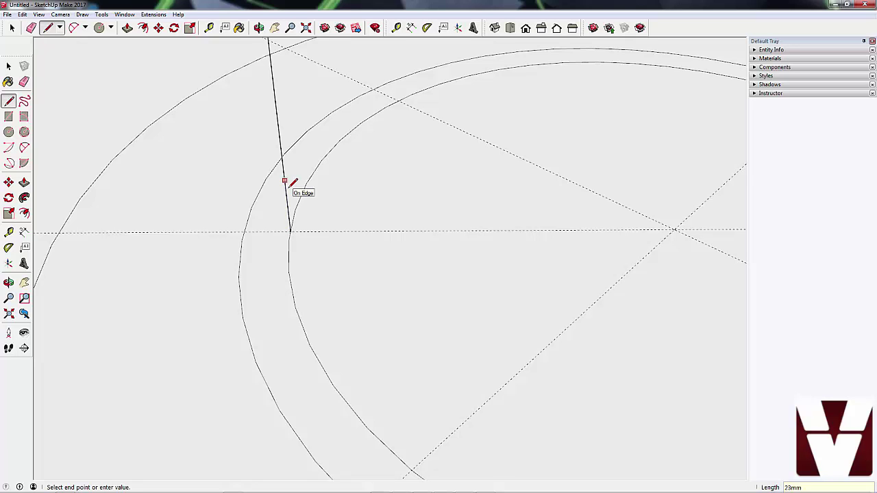
scroll(300, 190, down, 5)
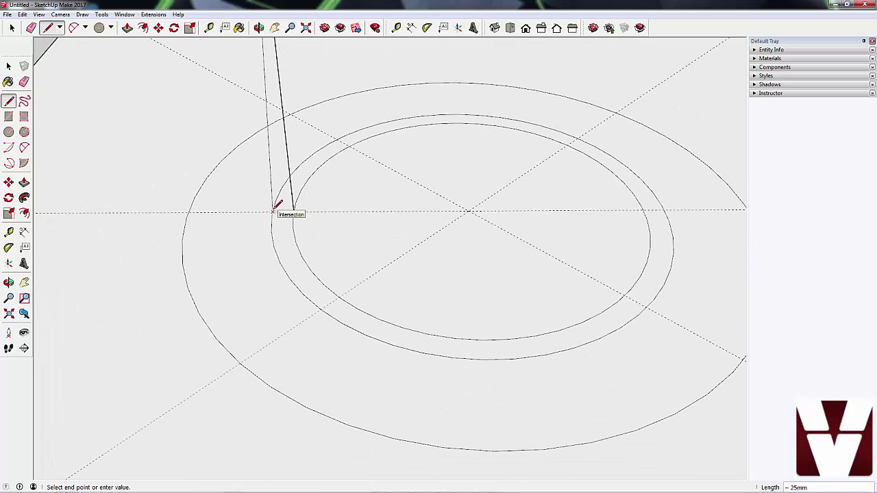
key(Escape)
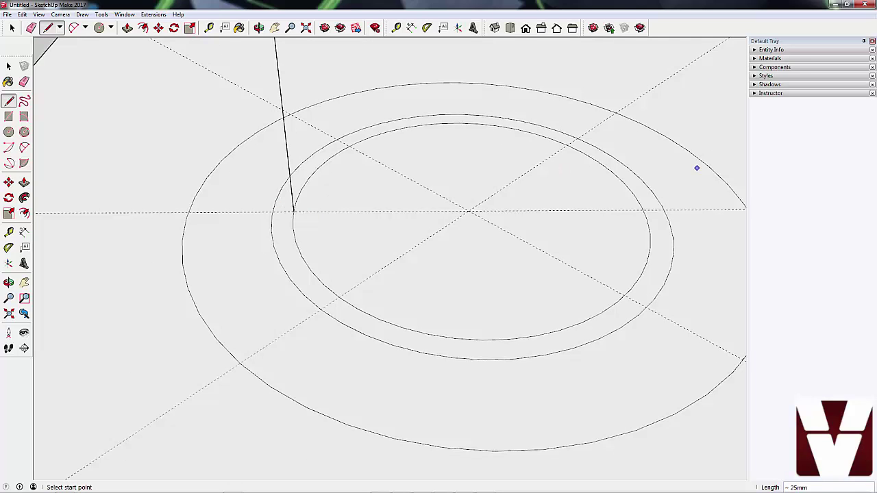
scroll(443, 230, down, 1)
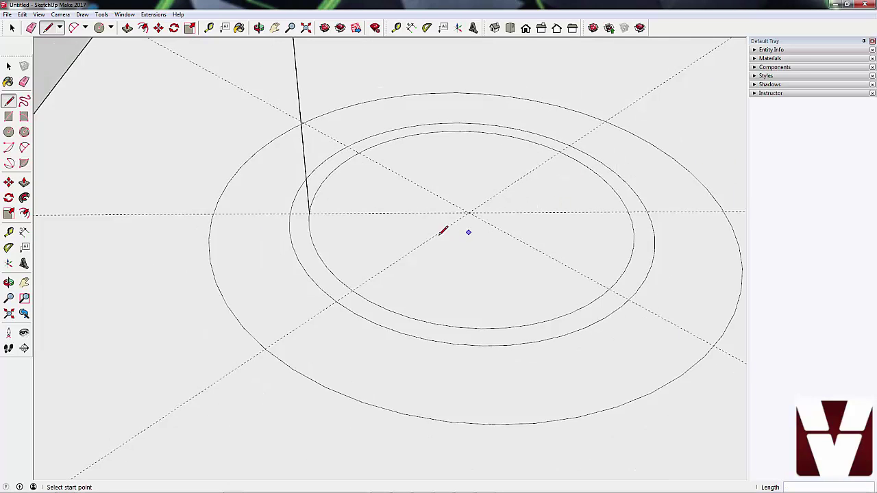
scroll(438, 233, down, 2)
scroll(353, 237, down, 1)
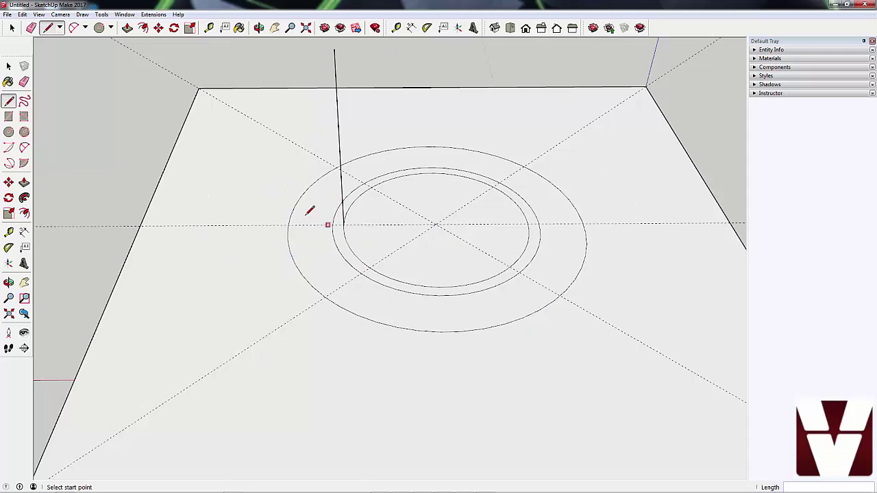
scroll(322, 284, down, 2)
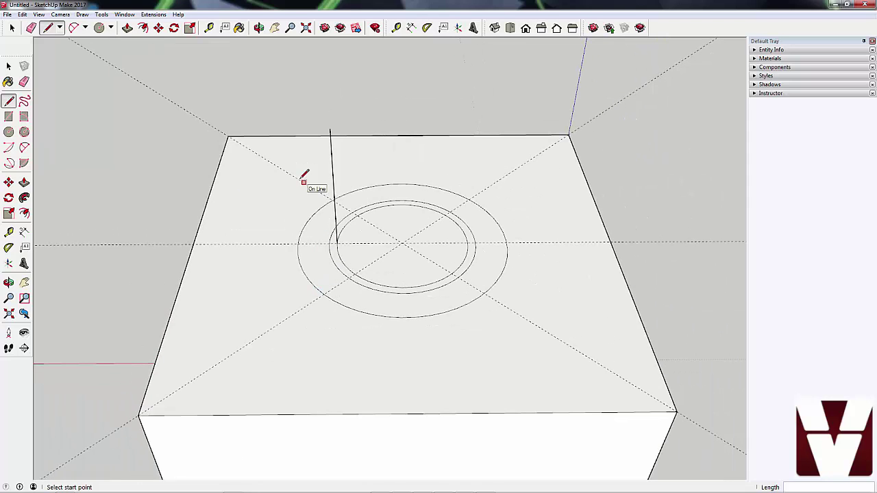
scroll(303, 171, up, 3)
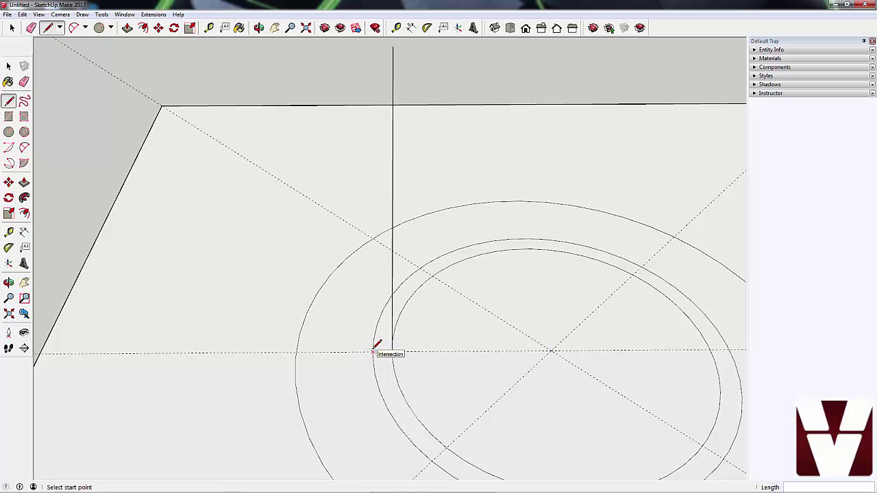
scroll(374, 353, up, 5)
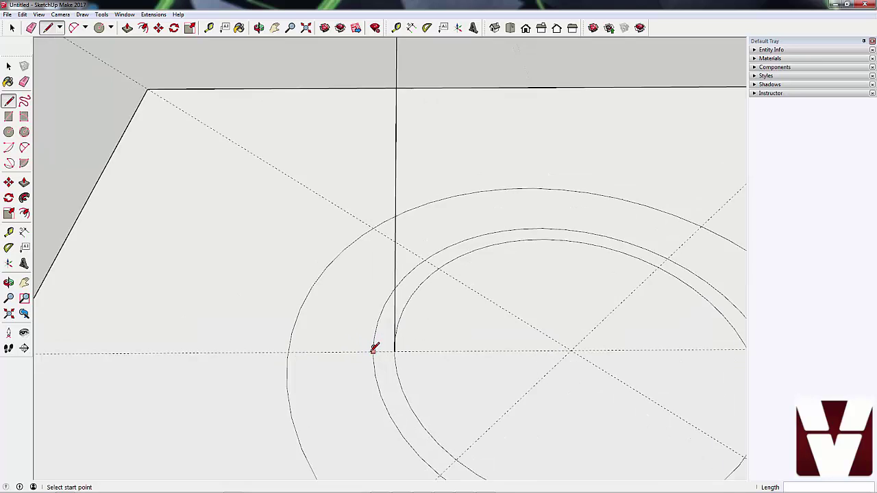
- Draw another 25 mm vertical edge from a circle-and-guide intersection in a tilted view
click(380, 346)
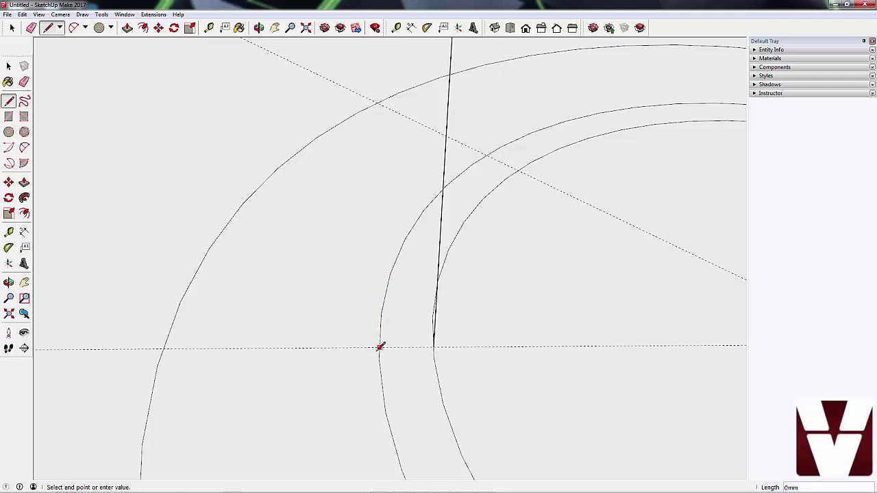
key(o)
drag(489, 362, 634, 286)
middle_drag(633, 286, 635, 288)
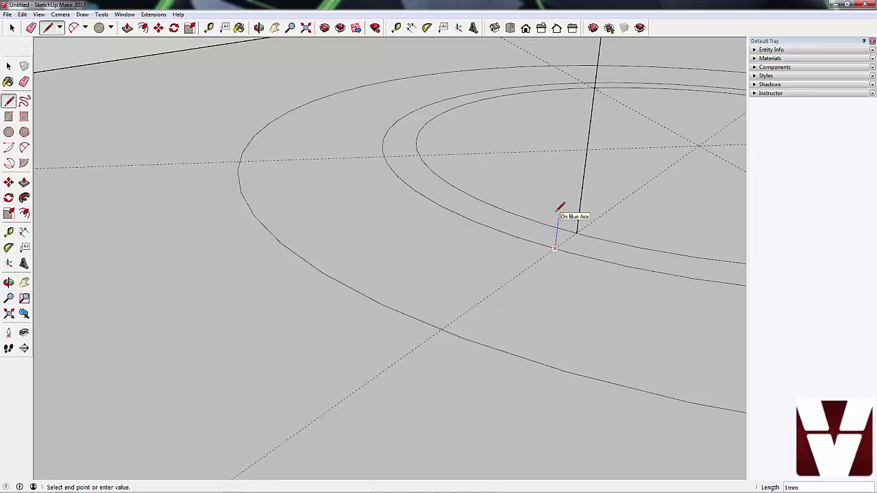
key(Return)
scroll(458, 283, down, 5)
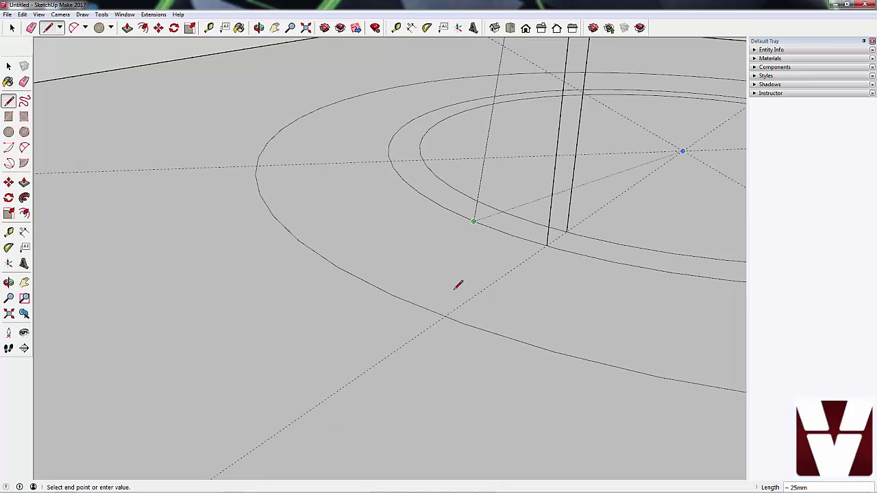
scroll(354, 367, down, 2)
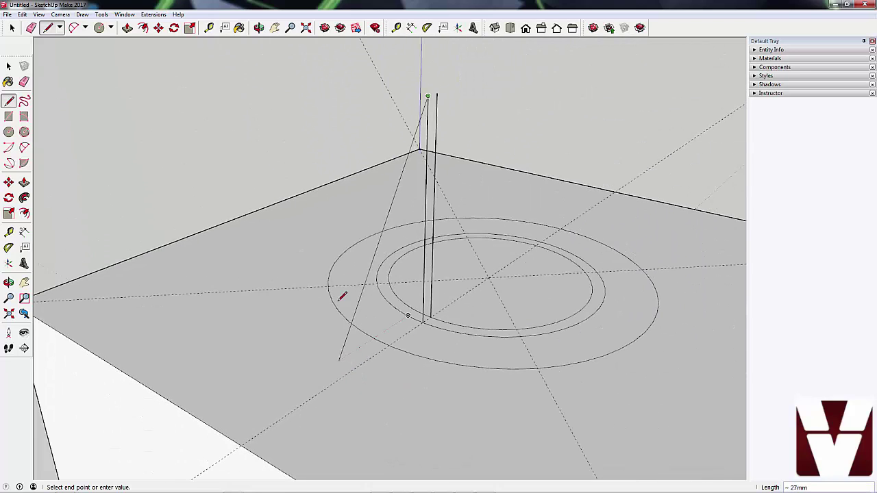
scroll(441, 78, up, 3)
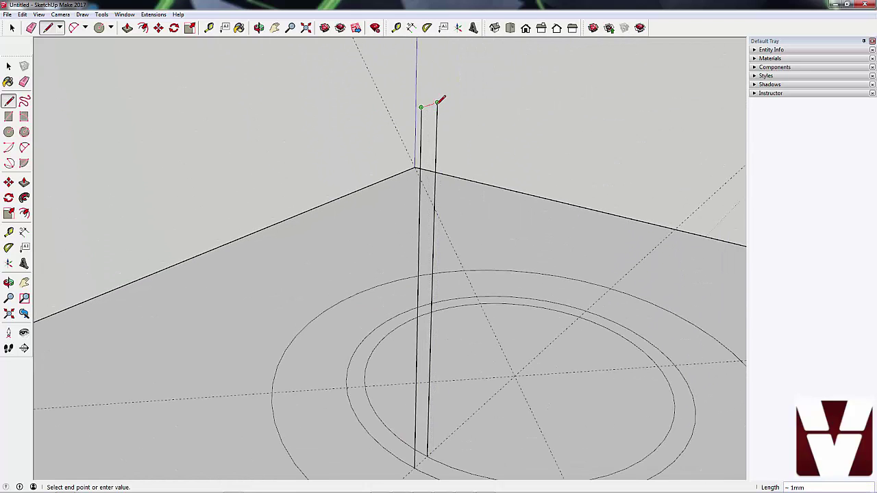
- Add the short top edge and second vertical edge, then close the base into a face
click(437, 102)
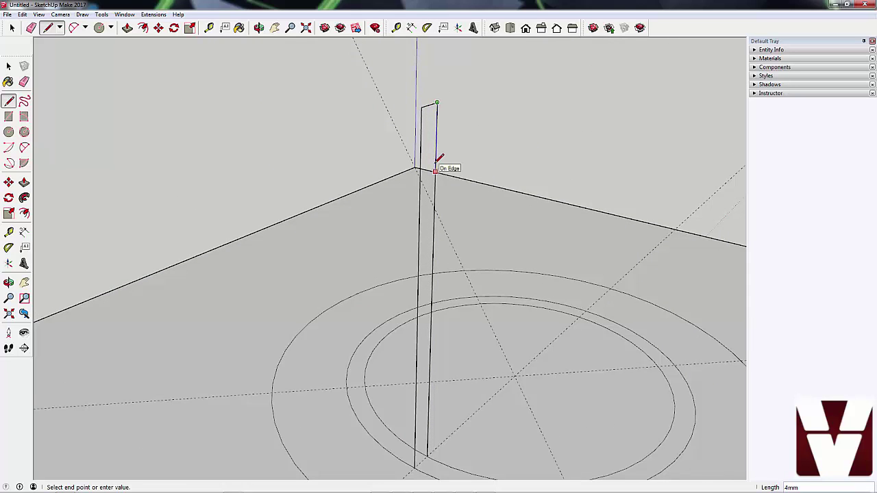
click(435, 171)
scroll(411, 425, up, 4)
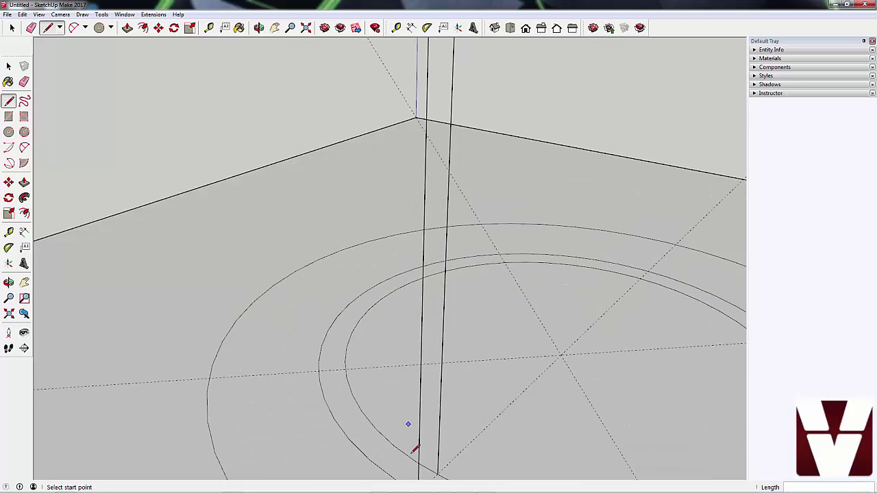
scroll(466, 320, down, 3)
scroll(466, 325, up, 4)
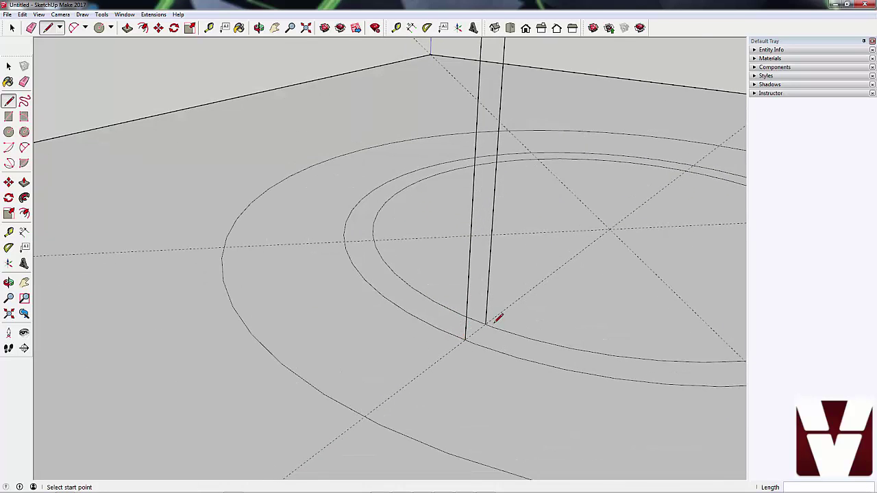
click(486, 323)
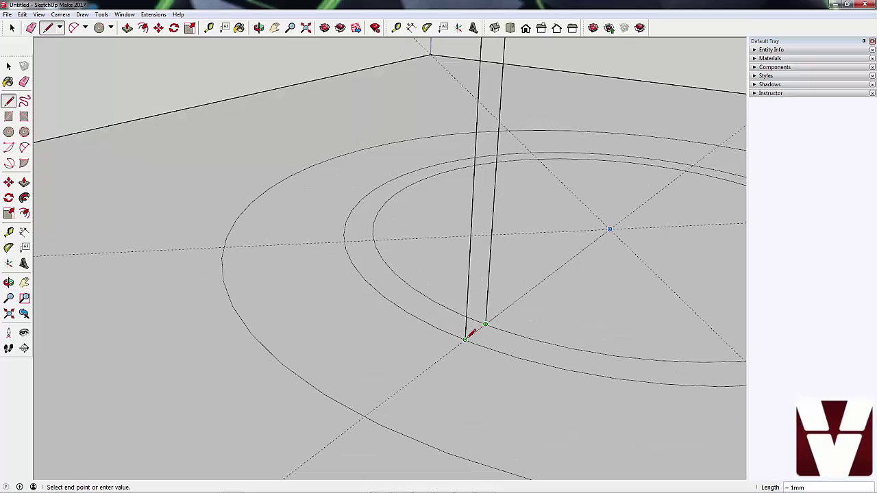
click(465, 338)
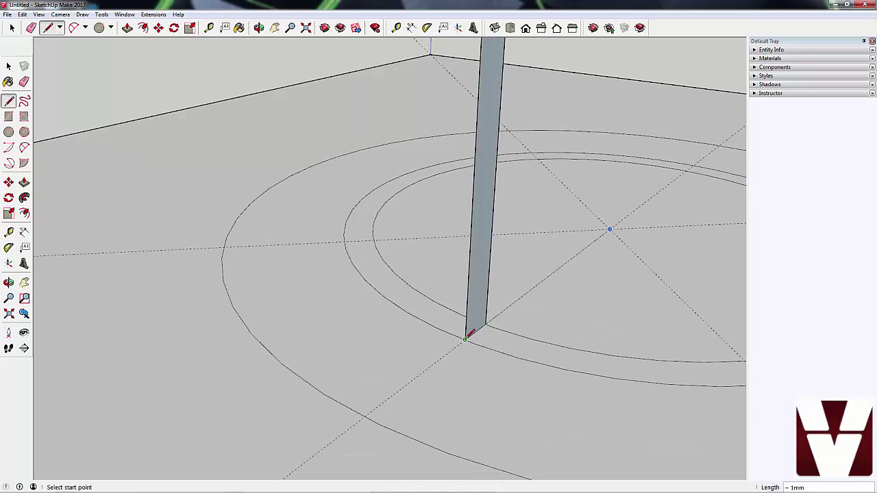
- Draw lines from the upright's base out to the outer circle and up to its top, then select the shared vertical edge
click(465, 339)
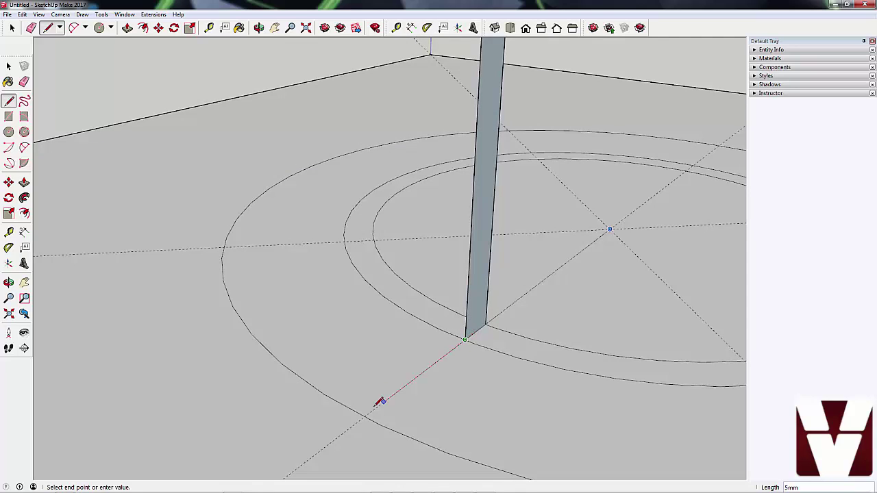
click(366, 414)
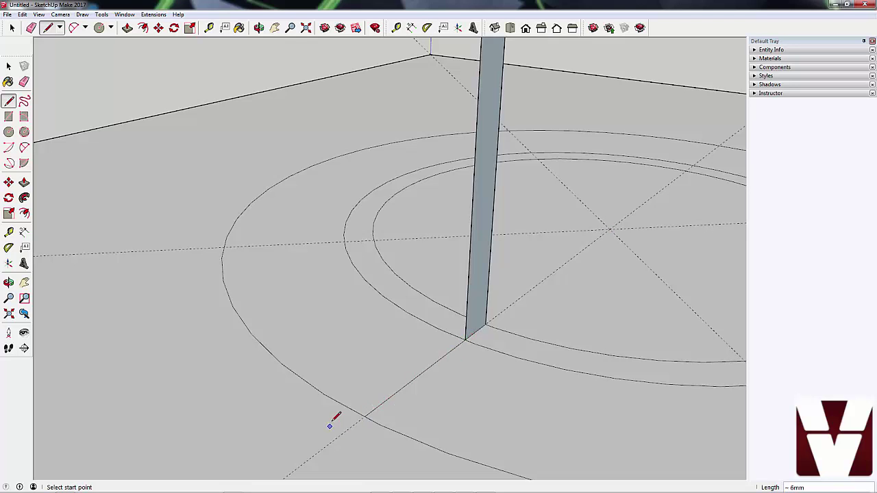
scroll(295, 390, down, 4)
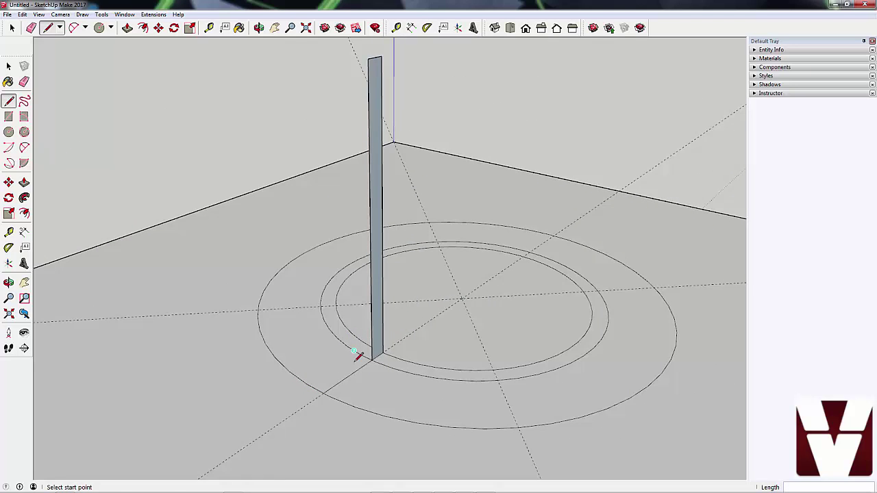
middle_drag(359, 354, 261, 385)
click(261, 385)
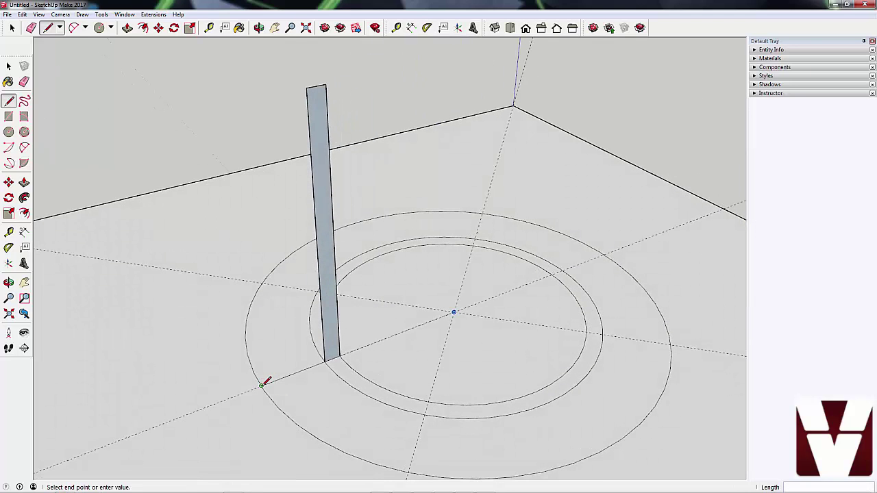
click(306, 88)
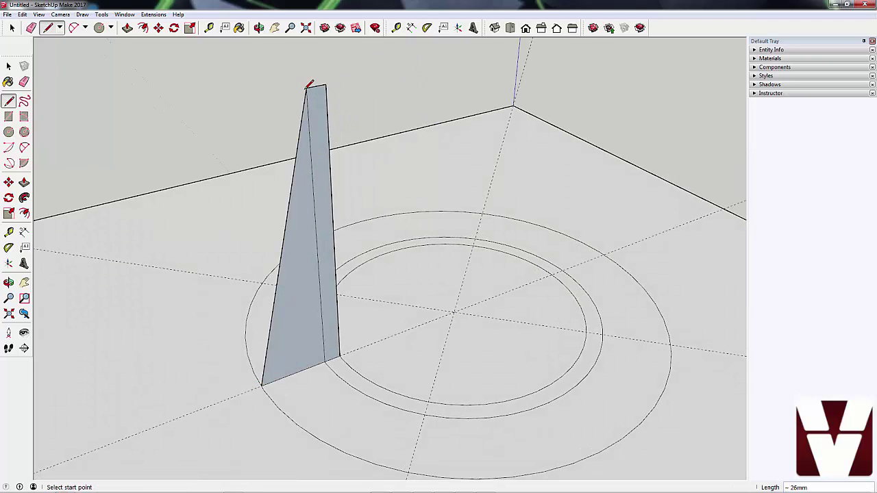
key(space)
click(314, 200)
- Delete the shared edge to merge the fin into one tapered face, and erase the extra inner circle
key(Delete)
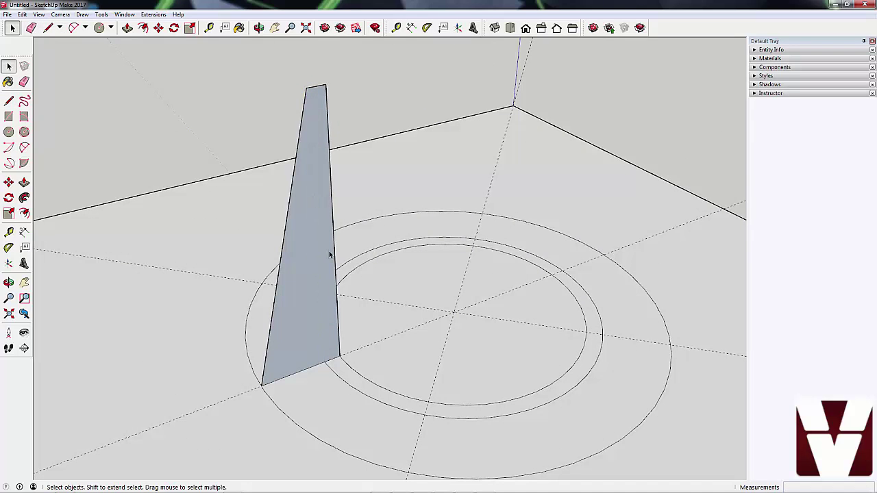
middle_drag(361, 338, 635, 302)
middle_drag(573, 249, 251, 331)
key(space)
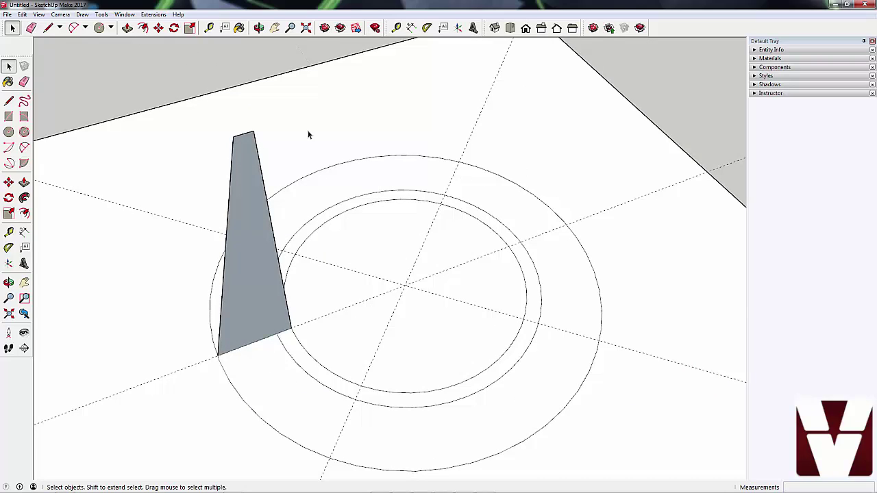
click(303, 373)
key(Delete)
- Select the tapered profile face and the ring face to use as the sweep path
middle_drag(288, 388, 376, 382)
click(322, 361)
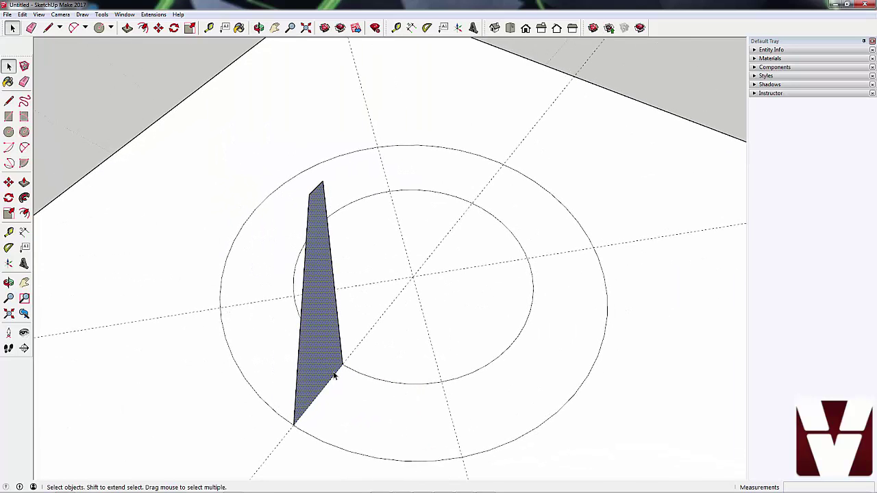
click(348, 420)
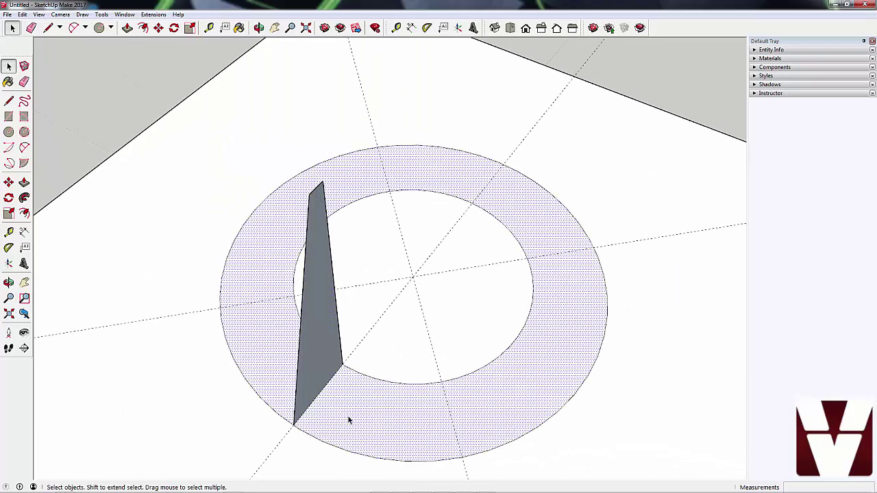
- Try Follow Me sweeps of the profile around the ring, cancelling each failed result
click(24, 198)
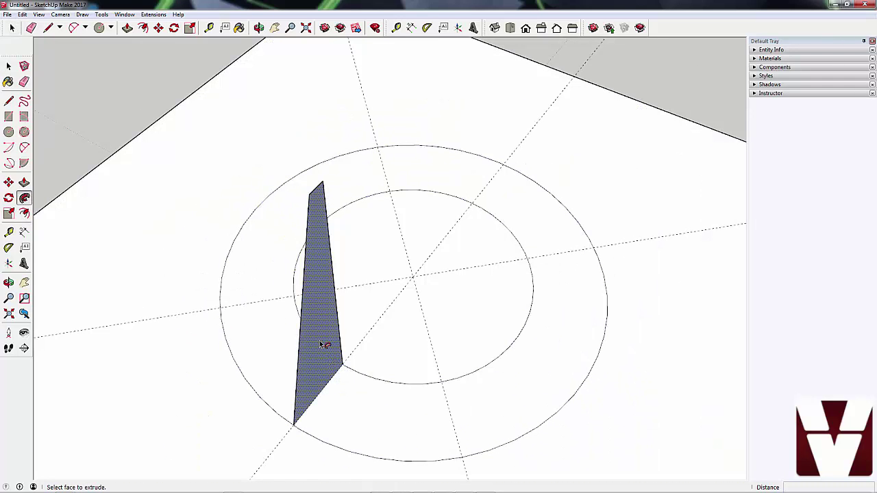
click(322, 345)
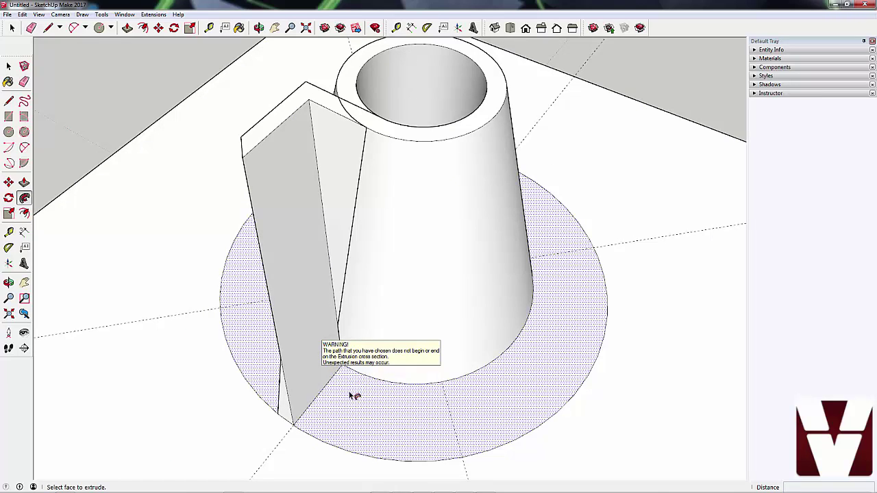
scroll(346, 410, down, 2)
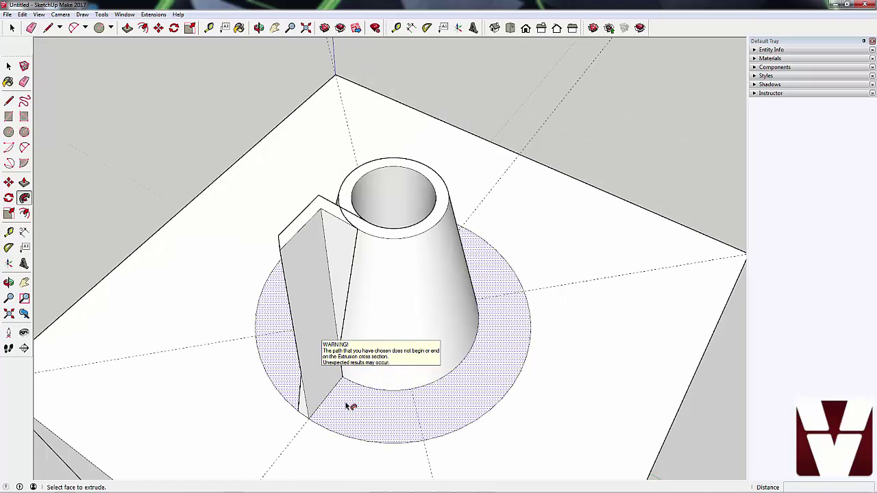
key(Escape)
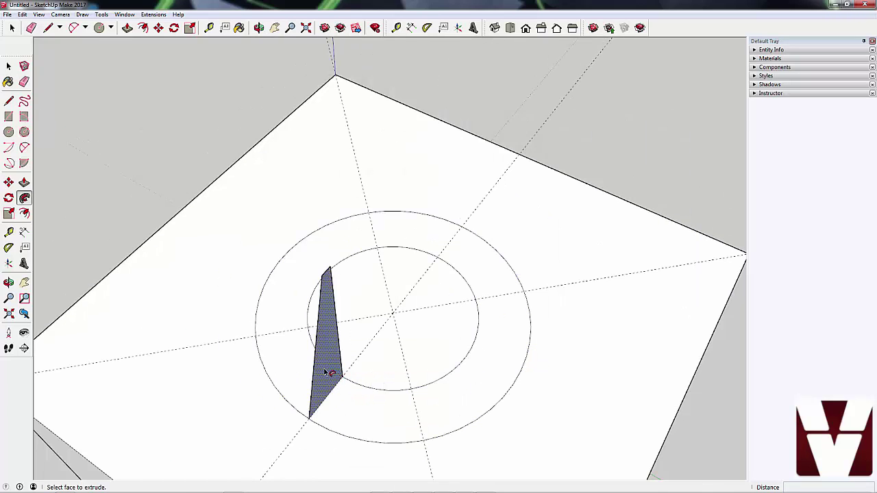
click(327, 372)
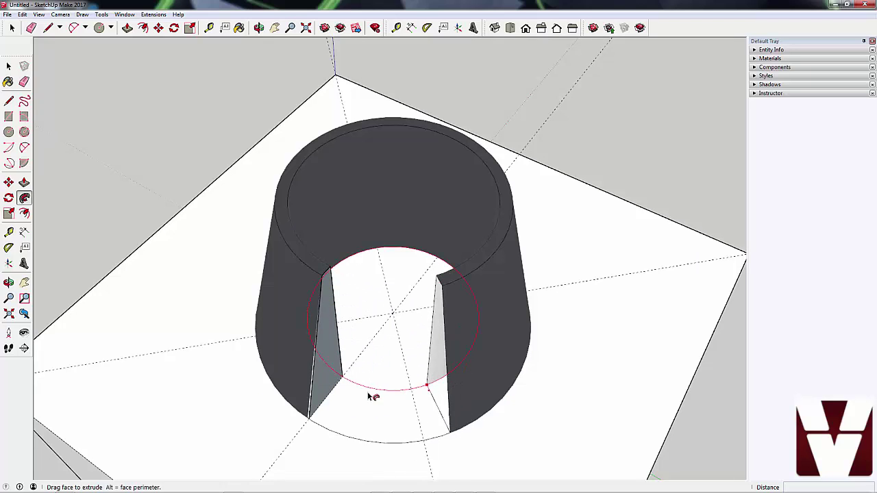
click(340, 385)
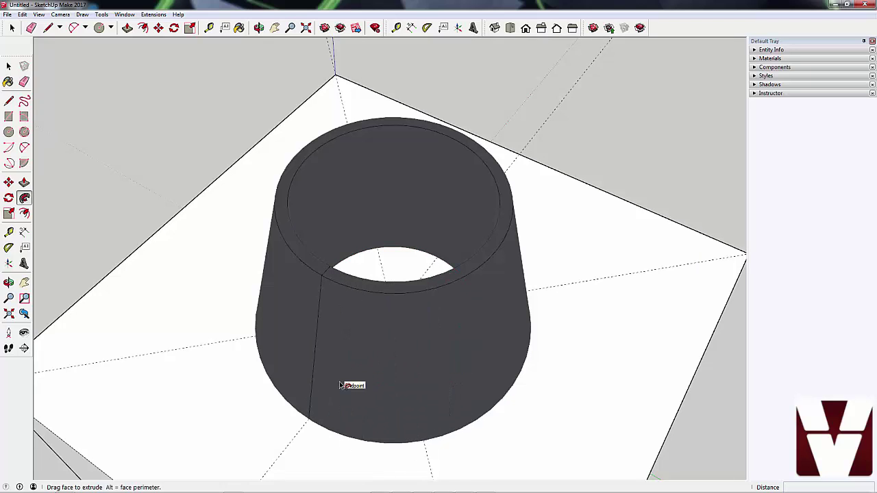
key(Escape)
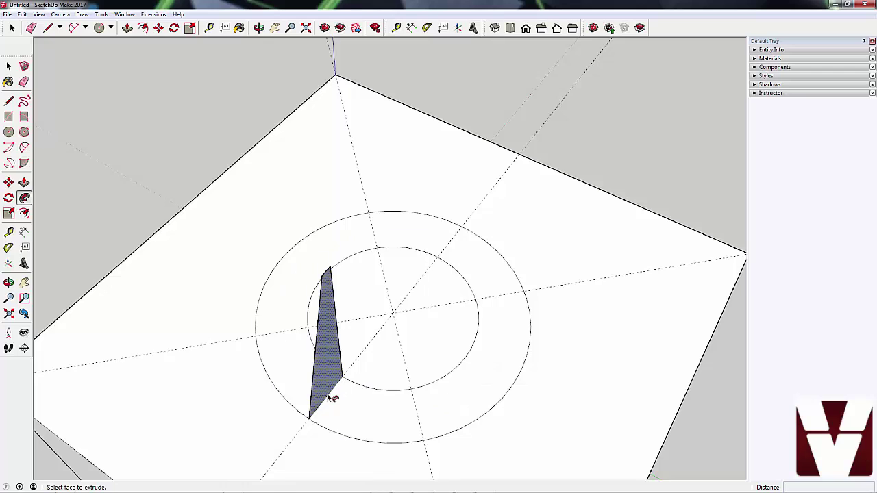
key(space)
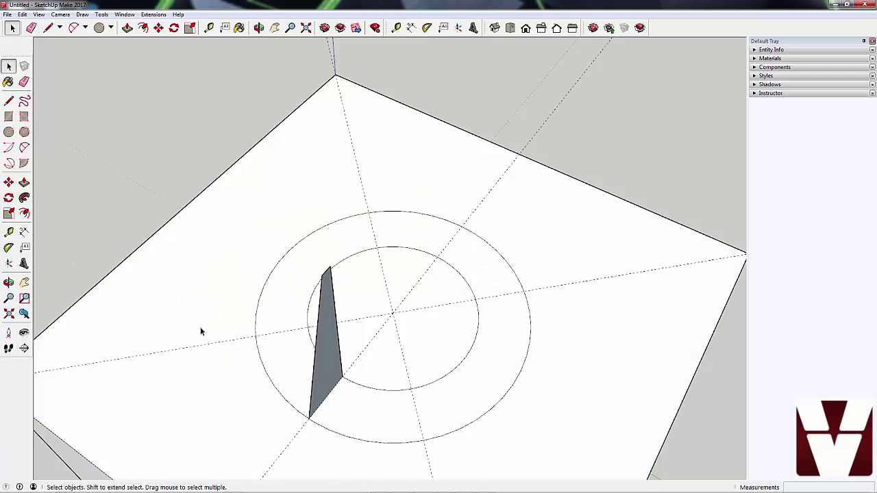
- Preselect the ring, retry Follow Me, undo the tapered tube, and drag the sweep manually around the circle
click(364, 413)
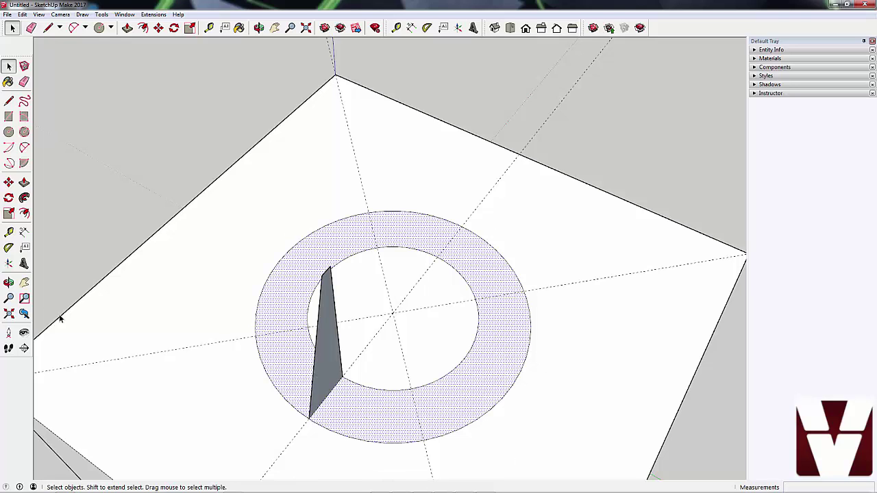
click(24, 198)
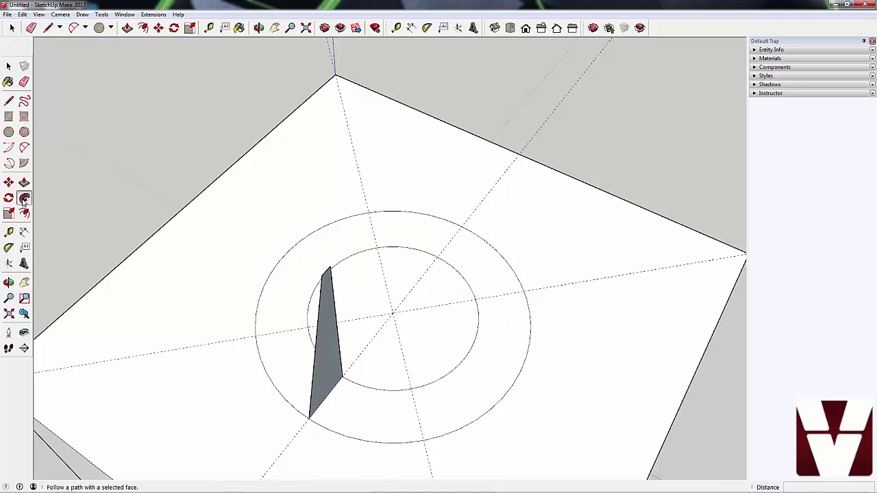
click(329, 372)
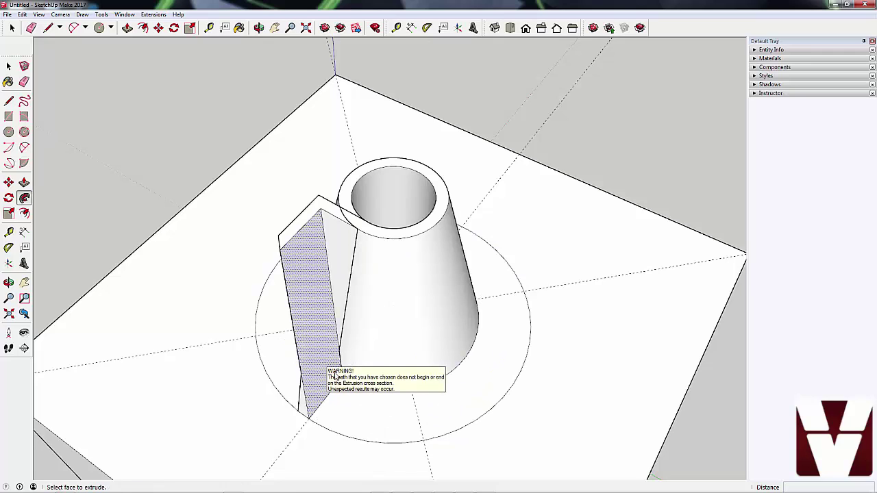
key(ctrl+z)
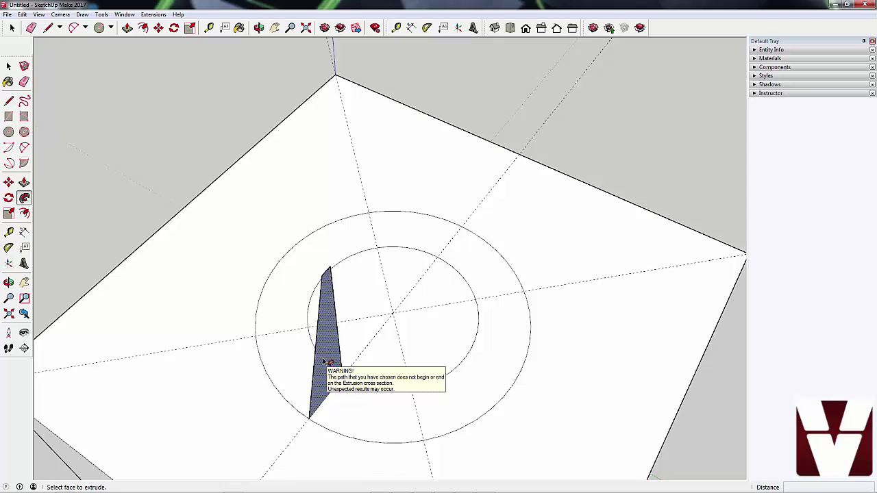
drag(324, 361, 336, 381)
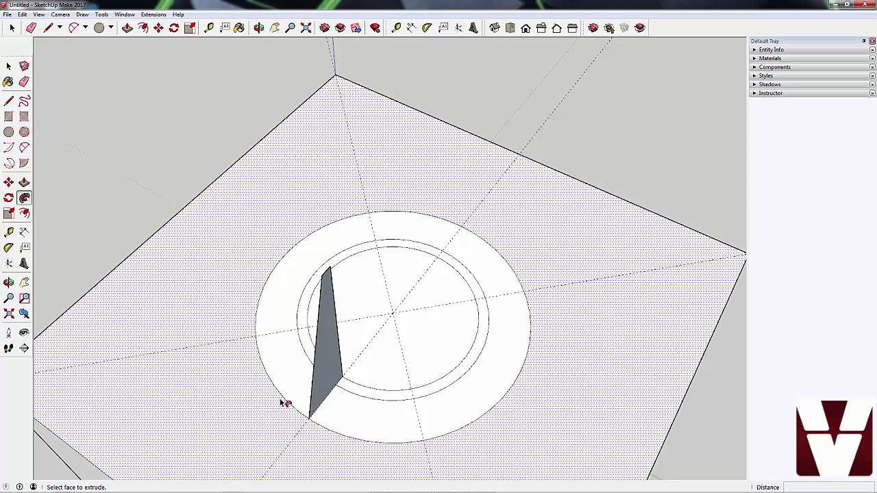
- Drag the profile with Follow Me all the way around the outer circle until the tapered wall closes
key(space)
click(336, 415)
click(24, 198)
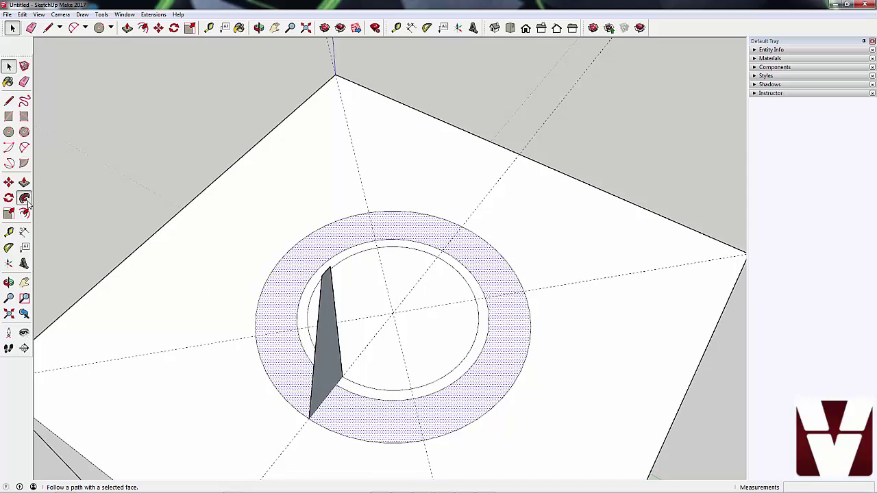
click(336, 360)
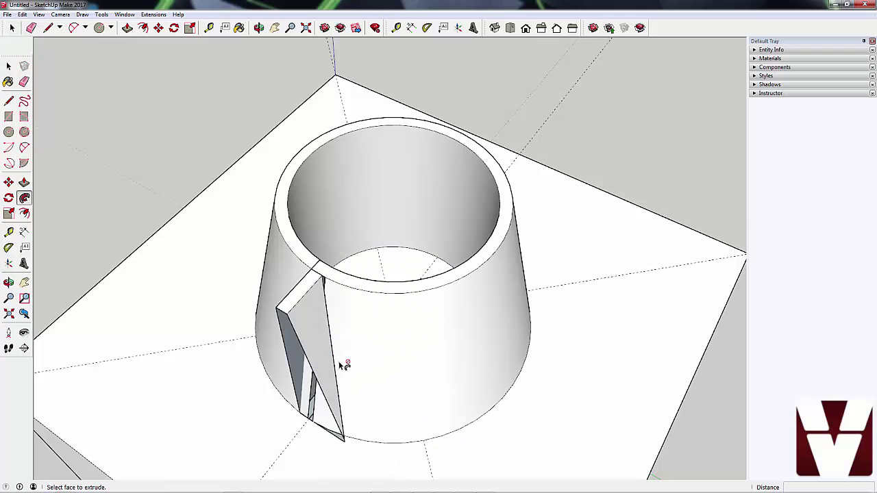
key(ctrl+z)
drag(332, 343, 324, 240)
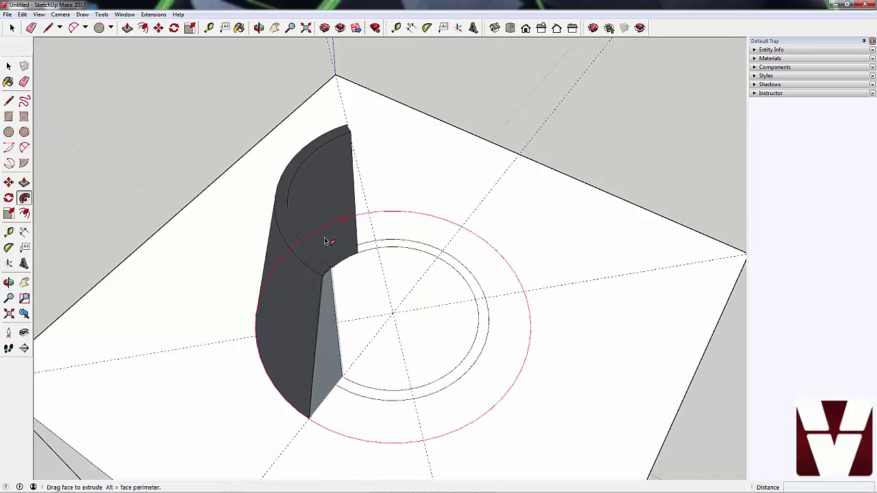
middle_drag(325, 240, 415, 293)
drag(414, 293, 455, 356)
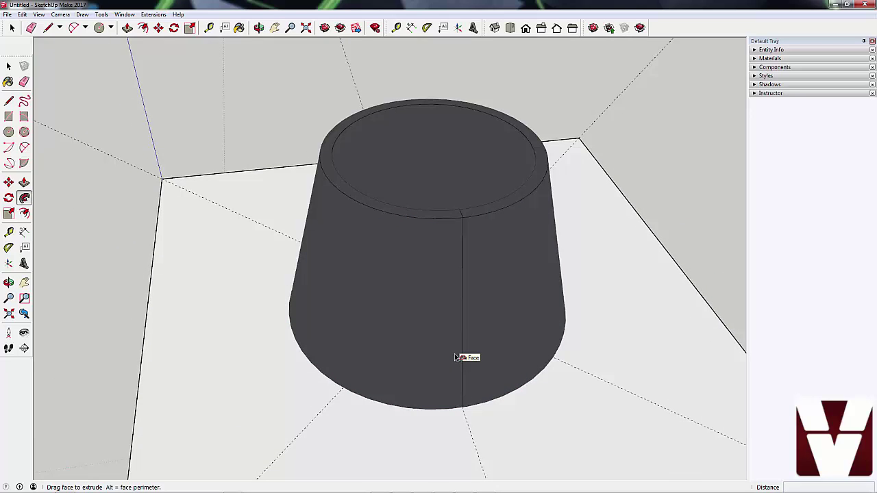
click(455, 354)
scroll(469, 412, up, 3)
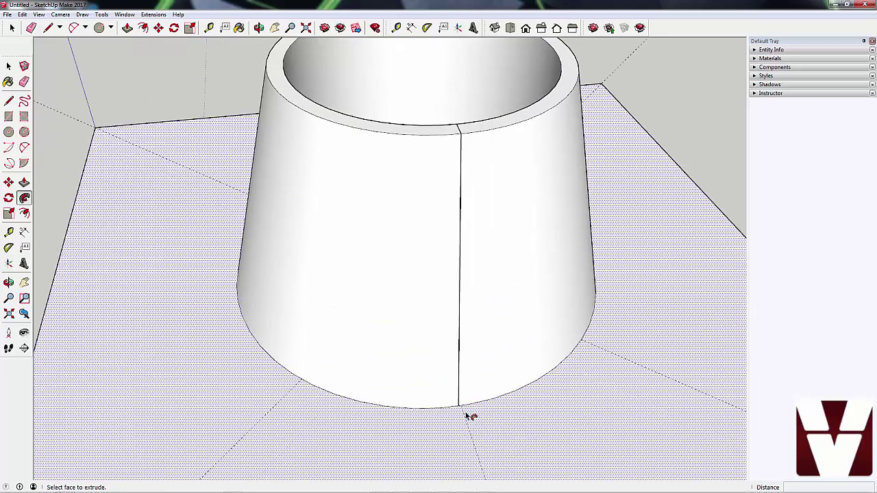
scroll(468, 416, down, 2)
key(space)
middle_drag(468, 415, 326, 233)
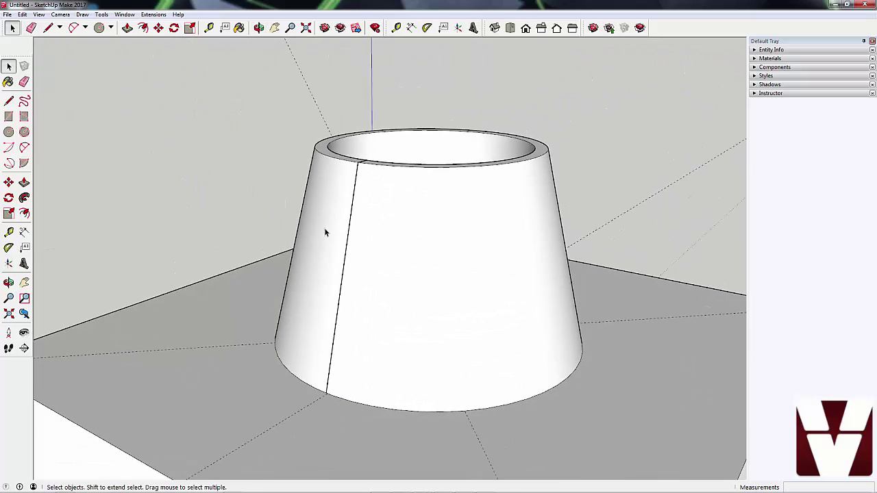
scroll(326, 392, up, 8)
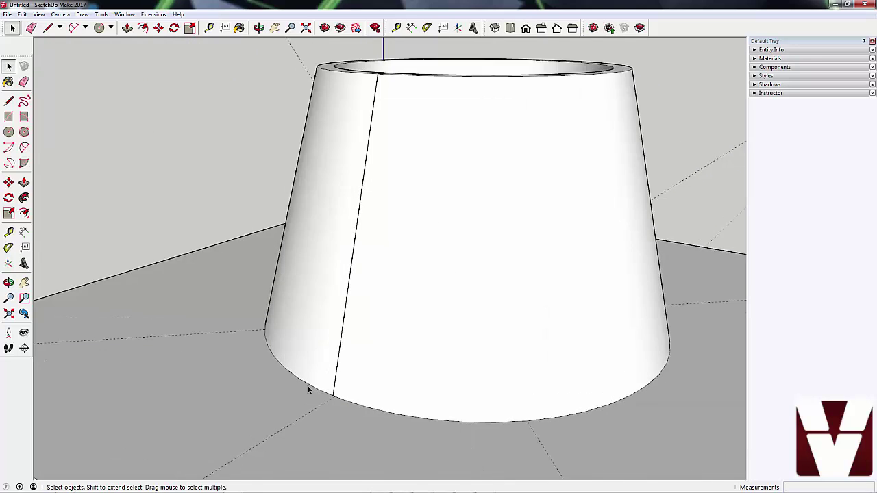
scroll(387, 385, up, 5)
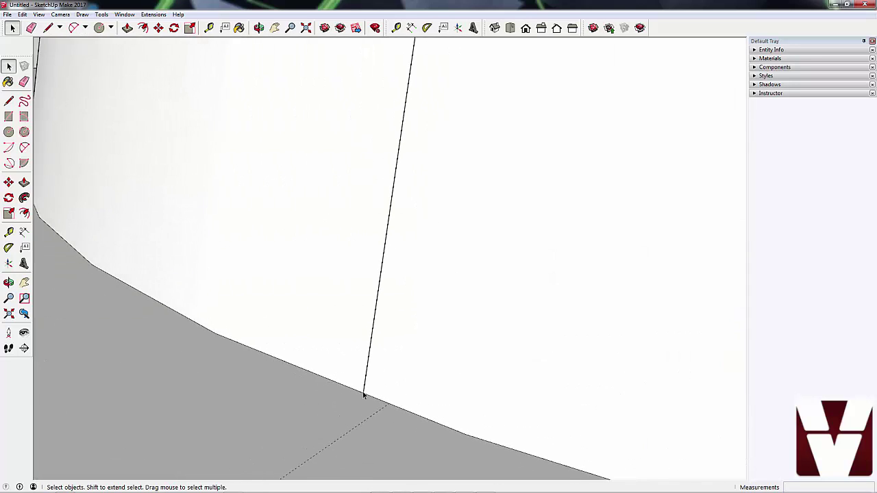
middle_drag(356, 392, 394, 392)
scroll(394, 392, down, 5)
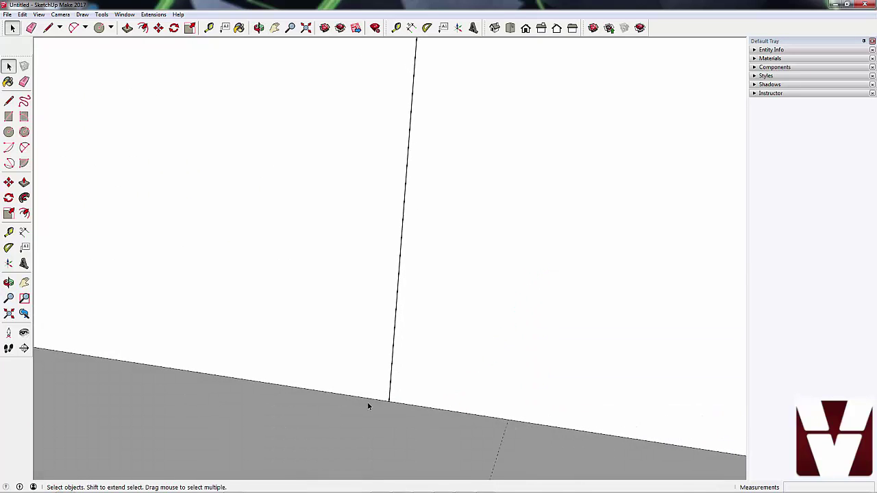
middle_drag(368, 364, 337, 417)
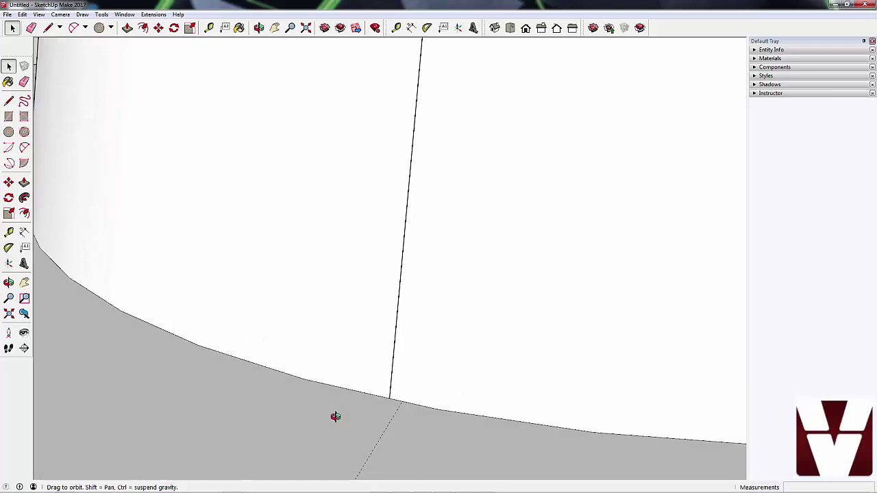
scroll(341, 397, down, 6)
scroll(348, 389, down, 5)
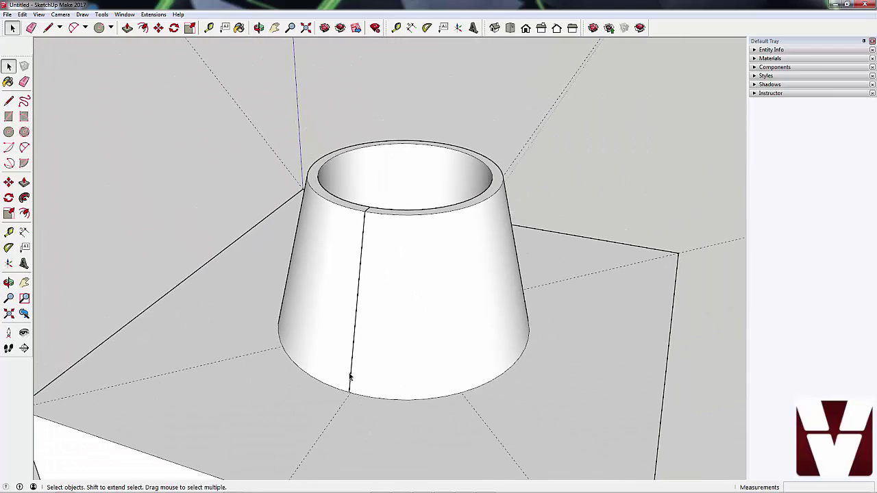
middle_drag(349, 372, 313, 264)
scroll(329, 265, up, 5)
scroll(334, 264, up, 8)
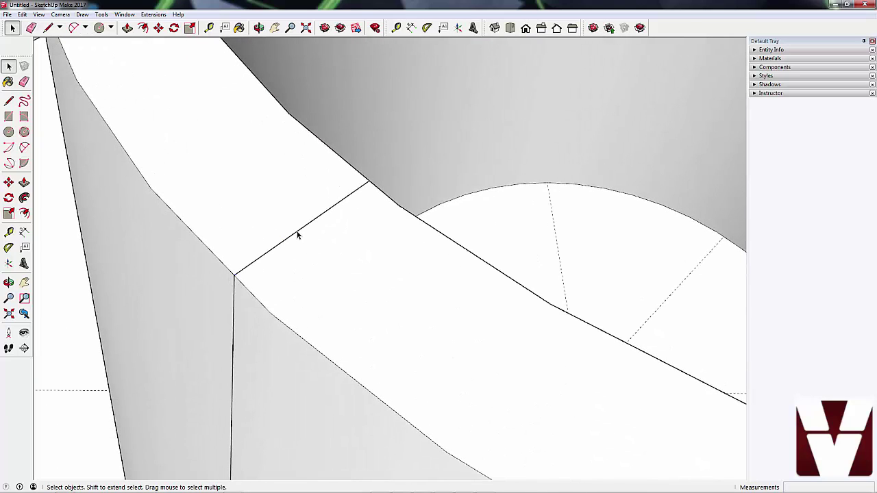
middle_drag(295, 239, 329, 294)
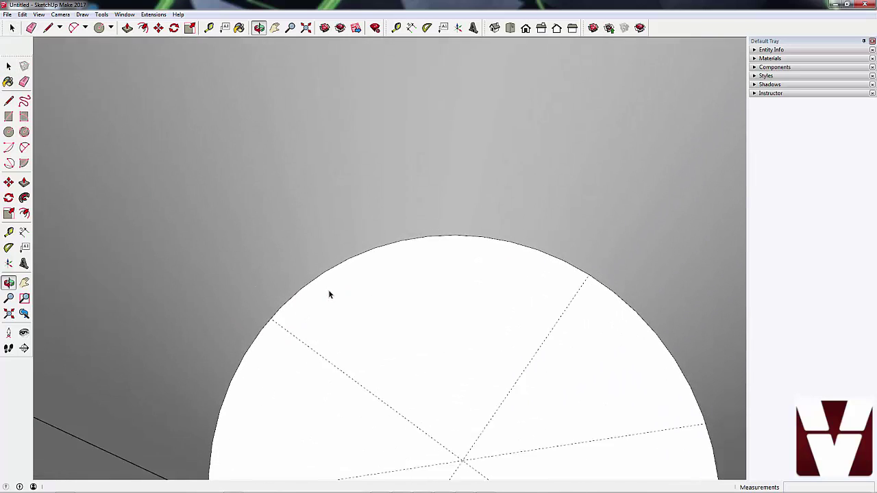
scroll(329, 295, down, 1)
key(space)
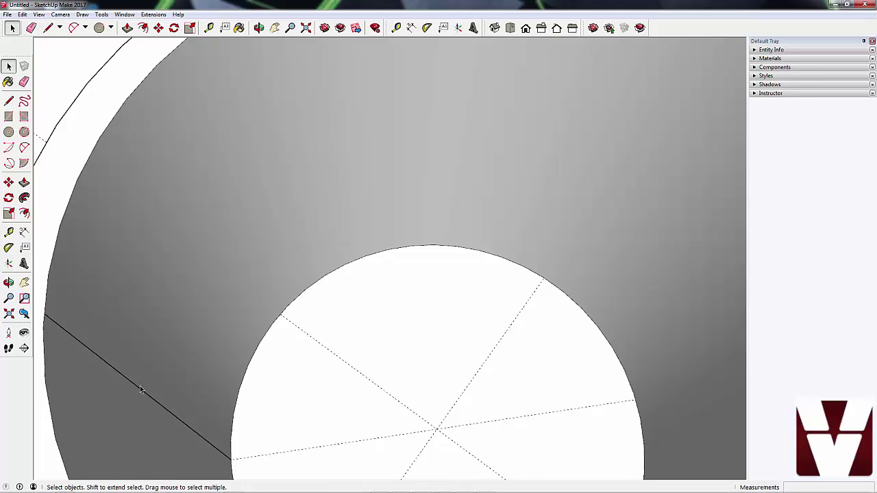
scroll(333, 343, down, 1)
middle_drag(333, 342, 187, 323)
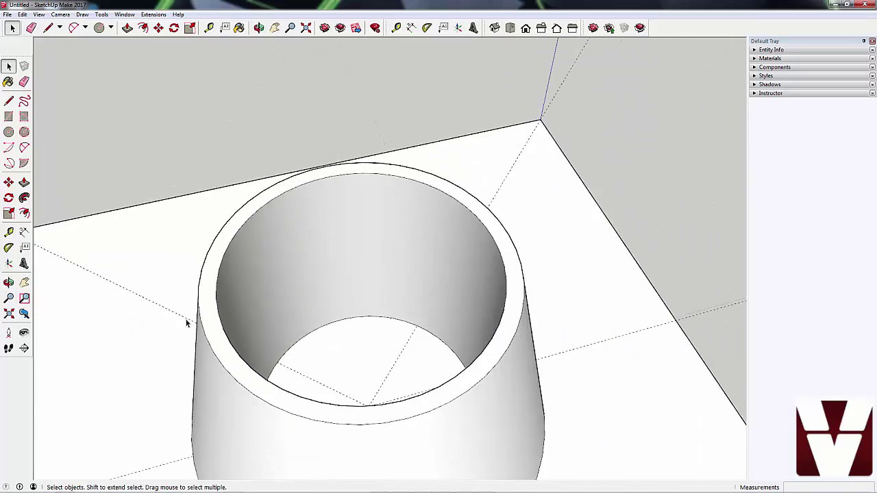
scroll(186, 323, down, 3)
middle_drag(354, 393, 333, 353)
- Push the 25 mm inner disc down 4 mm through the box top with Push/Pull
click(337, 352)
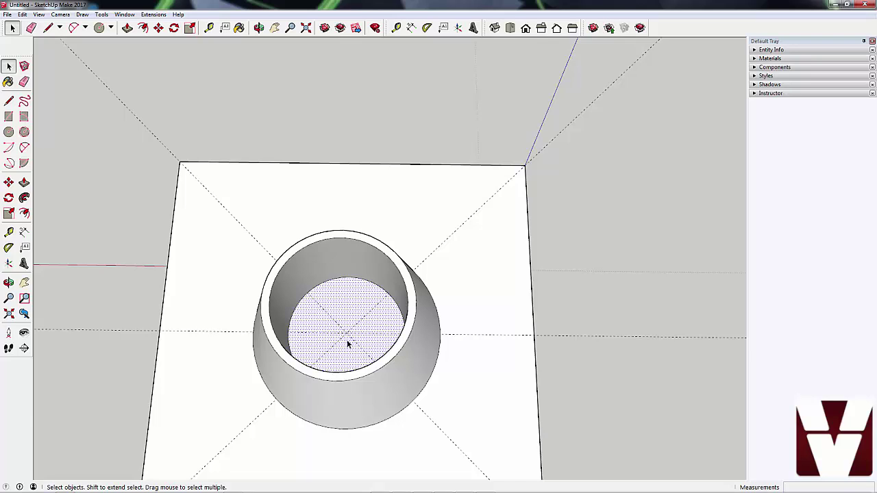
key(p)
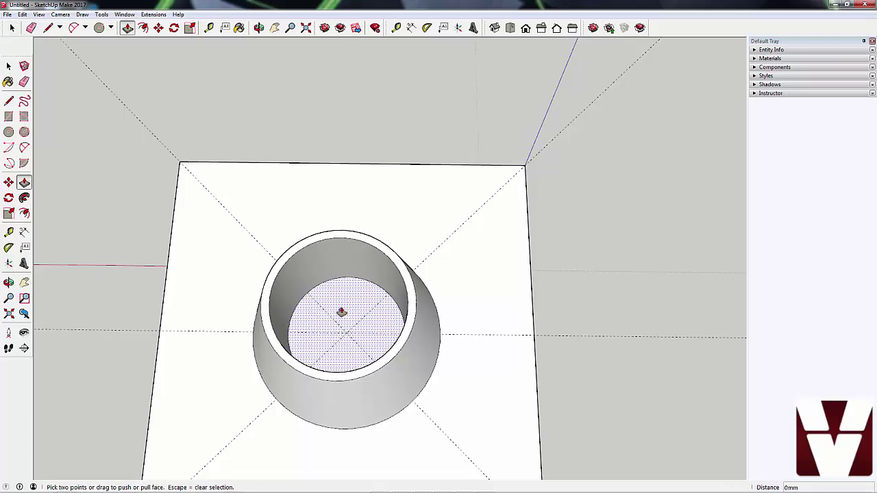
click(340, 309)
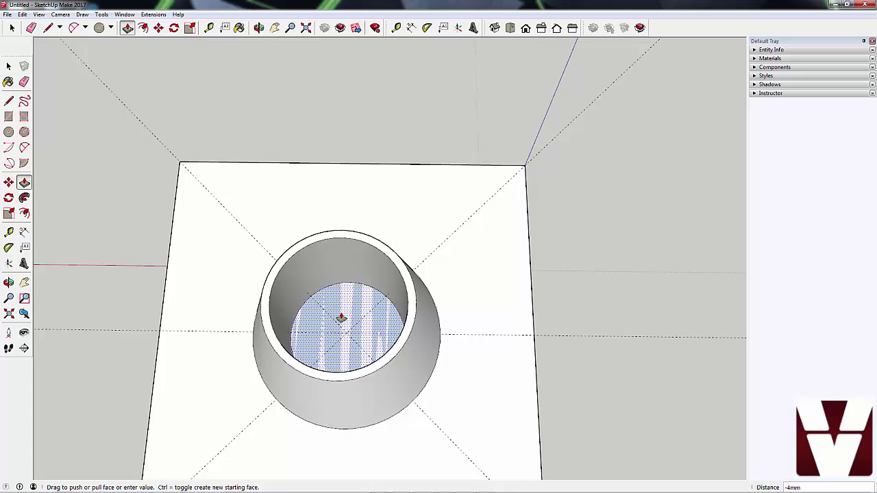
click(339, 318)
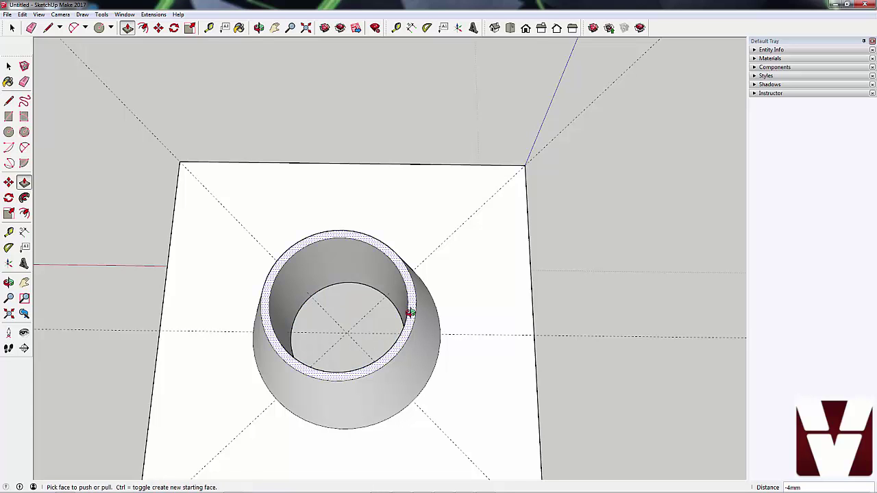
- Orbit around the cone and box to inspect the newly opened bore
middle_drag(411, 309, 248, 317)
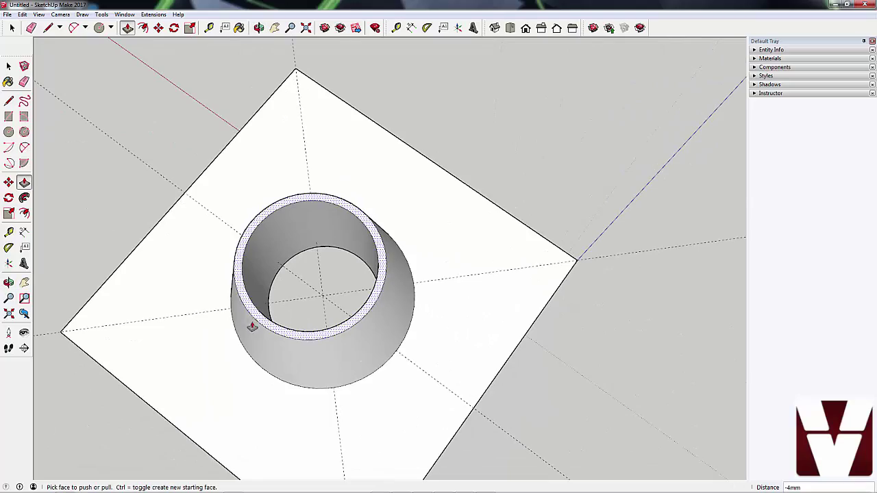
middle_drag(306, 368, 468, 364)
scroll(369, 349, up, 6)
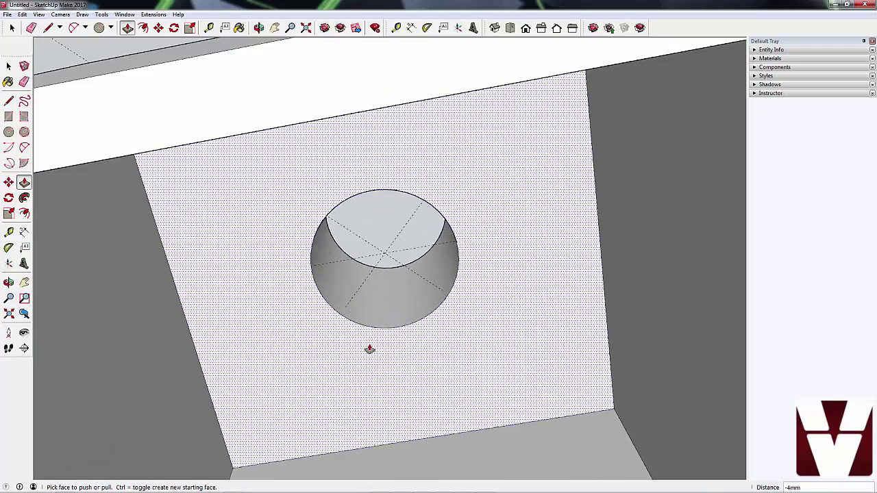
middle_drag(428, 335, 516, 232)
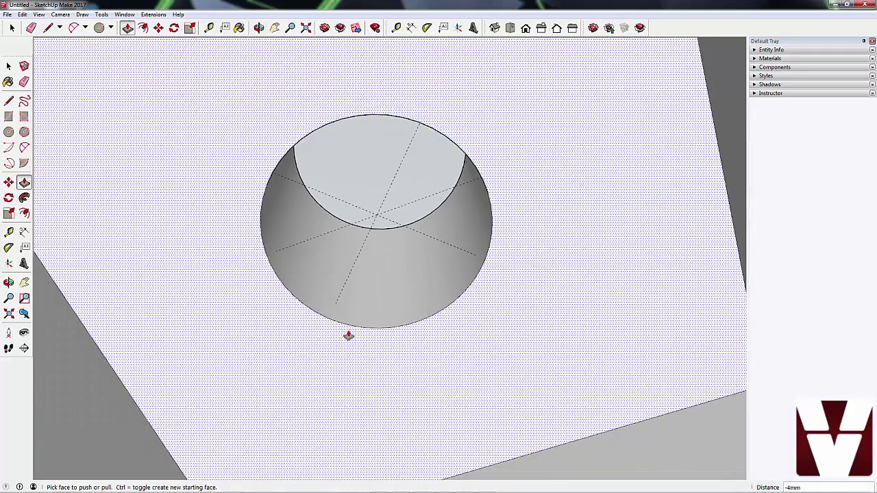
scroll(365, 248, down, 8)
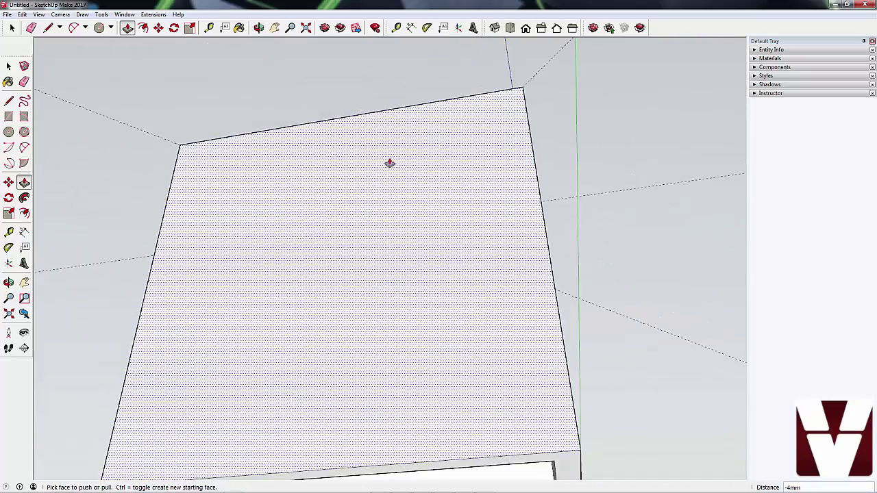
middle_drag(390, 161, 360, 352)
key(space)
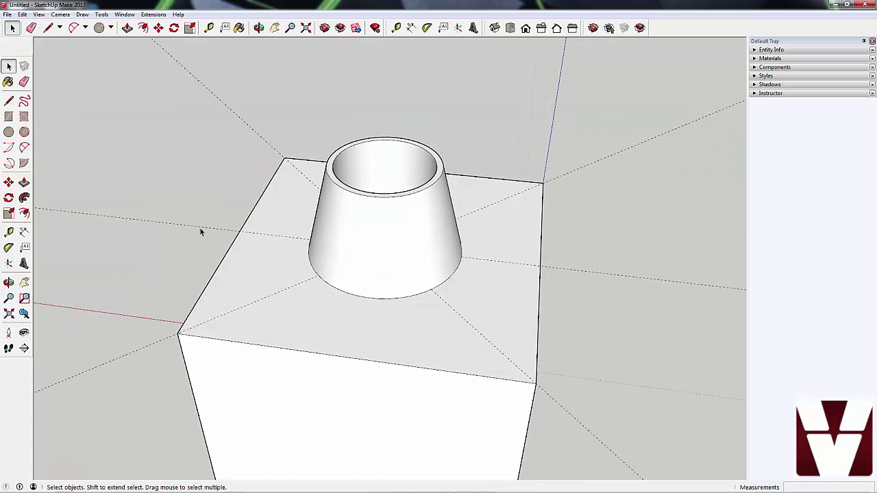
middle_drag(549, 328, 402, 246)
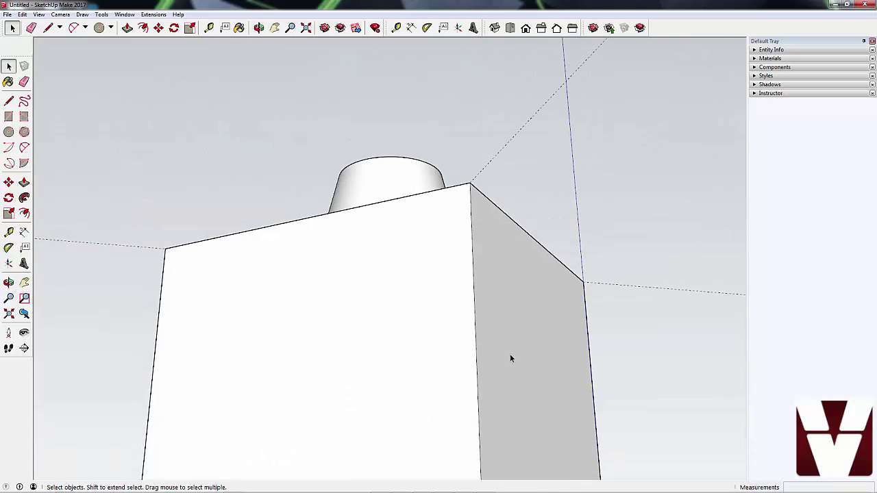
middle_drag(509, 358, 542, 342)
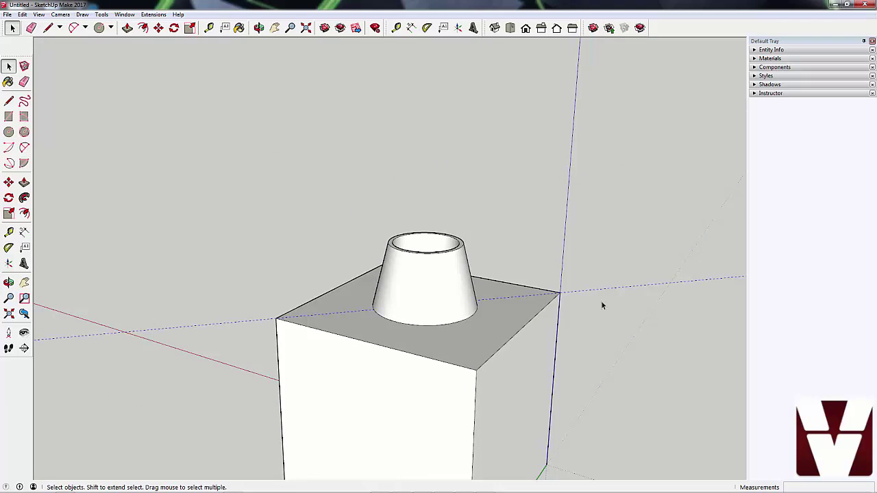
middle_drag(513, 407, 477, 335)
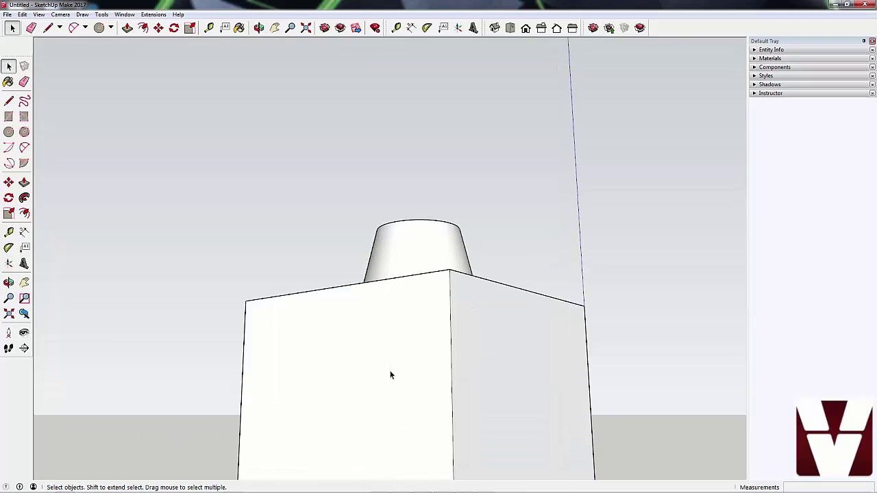
middle_drag(514, 411, 515, 259)
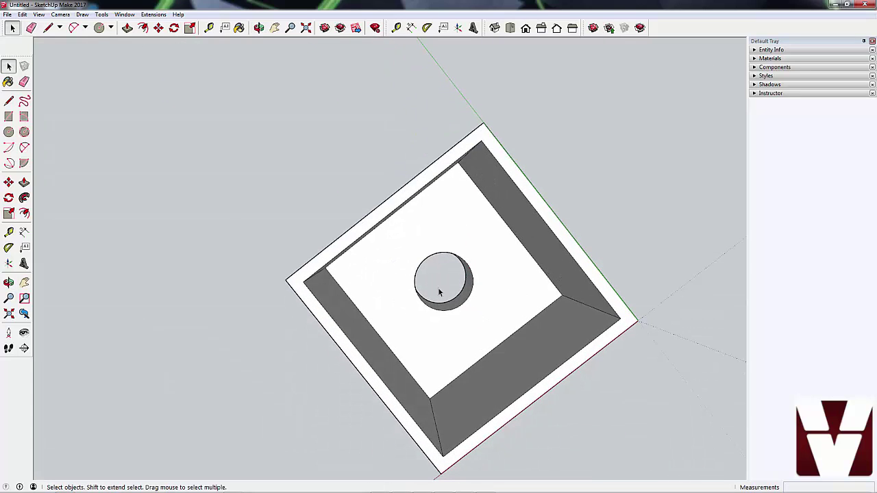
scroll(360, 304, up, 3)
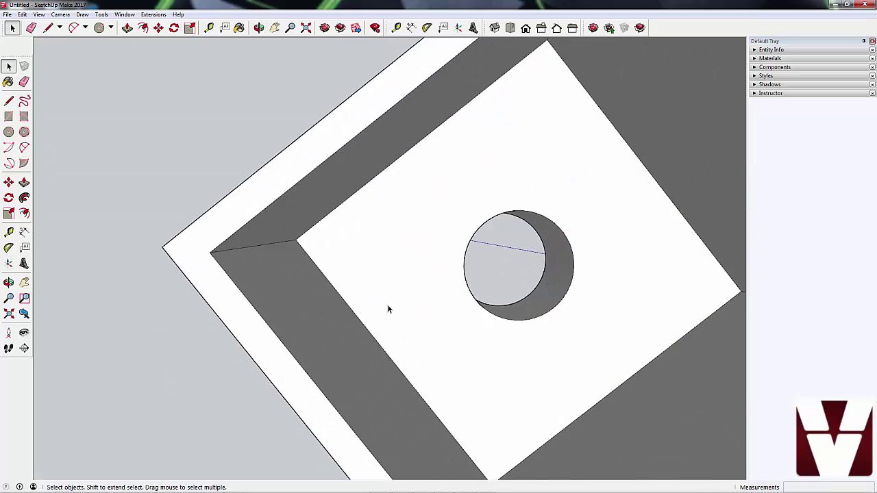
scroll(178, 283, down, 3)
scroll(428, 313, up, 4)
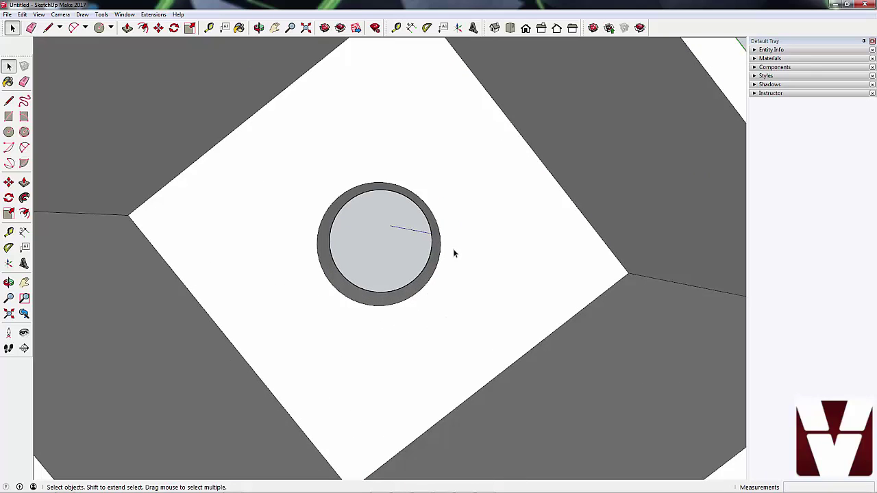
- Place Tape Measure guides from edge midpoints, one 36 mm from the edge, crossing at the circle's centre
key(t)
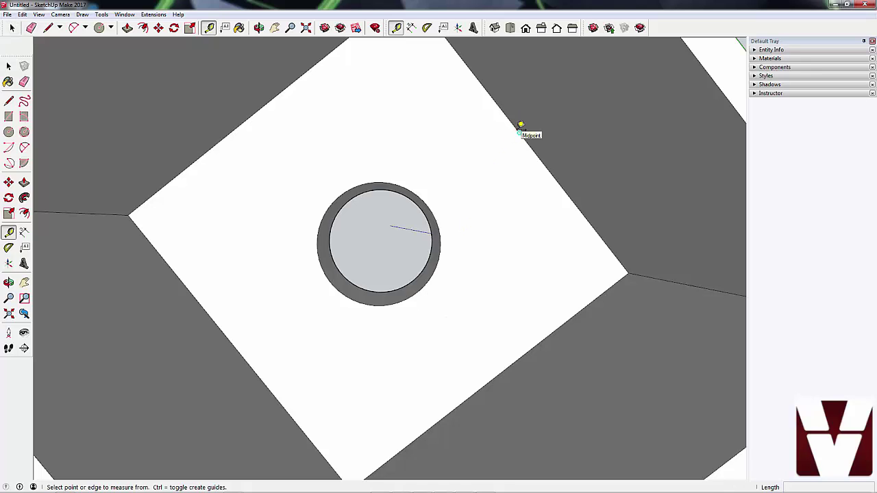
click(519, 130)
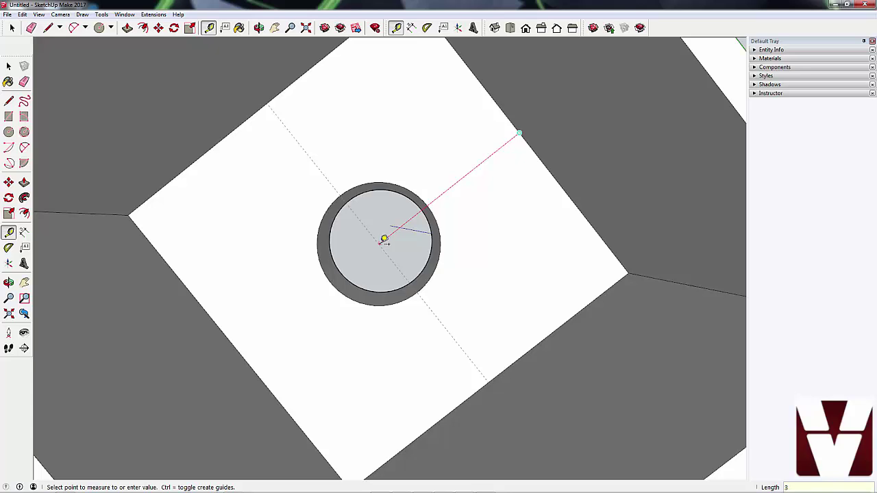
text(6)
key(Return)
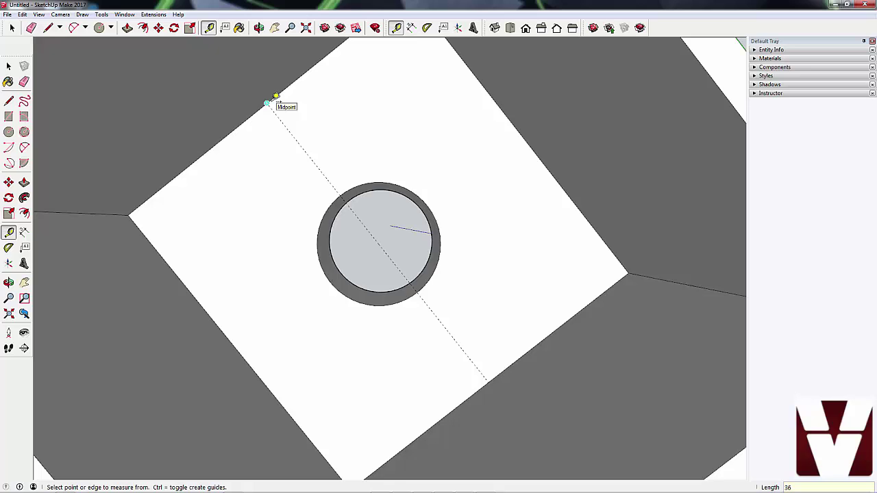
click(275, 96)
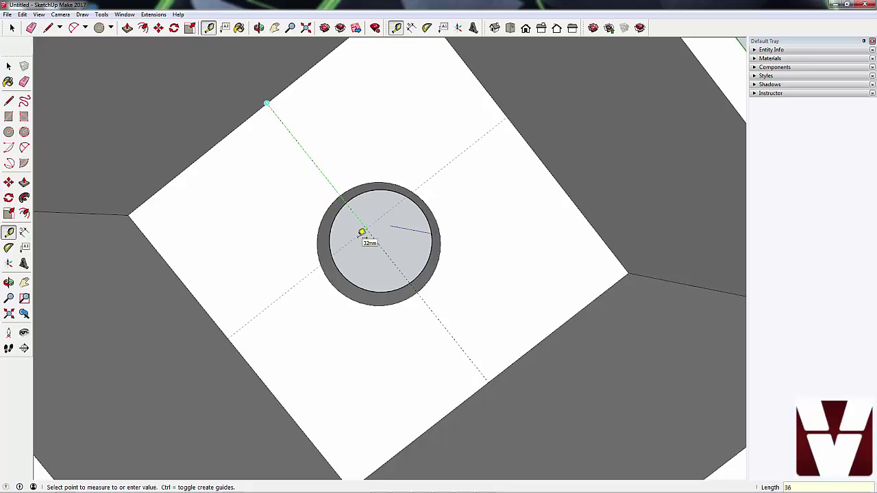
click(362, 232)
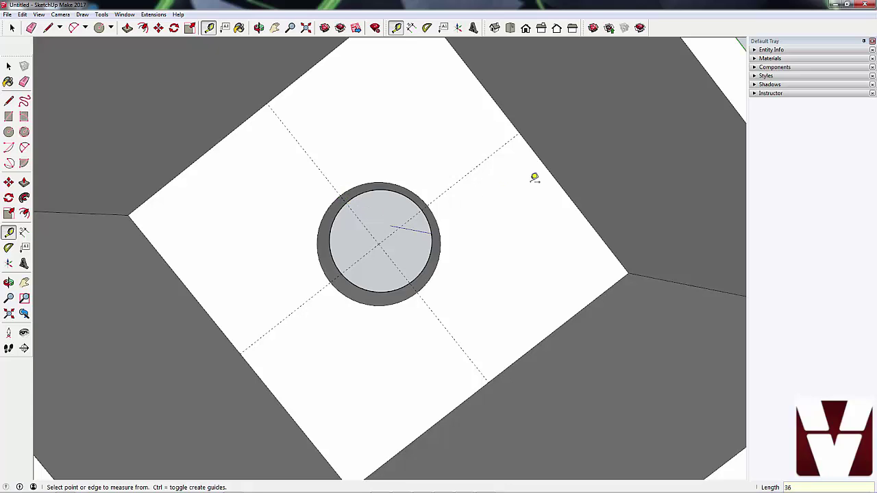
click(519, 132)
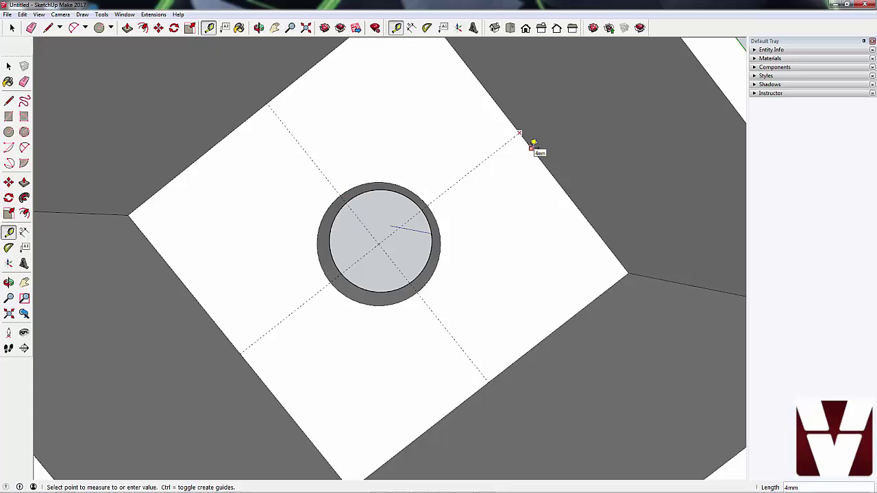
click(9, 117)
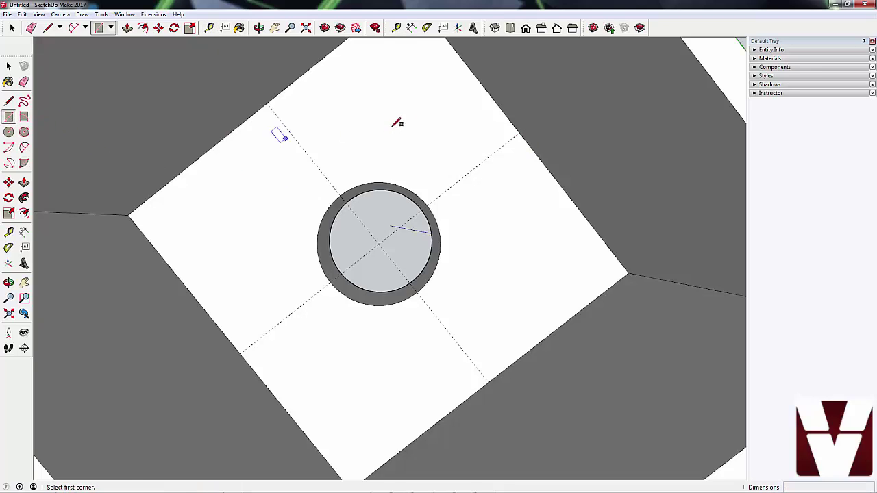
click(519, 132)
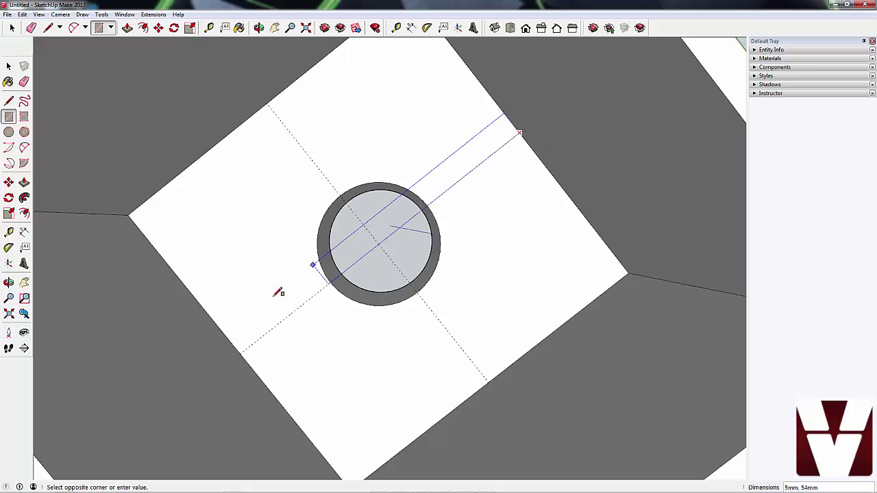
click(230, 340)
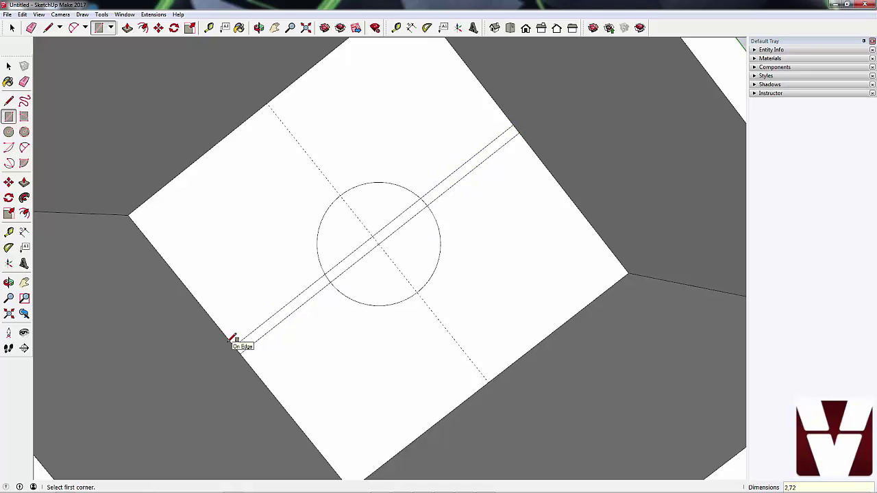
key(space)
click(378, 287)
key(Delete)
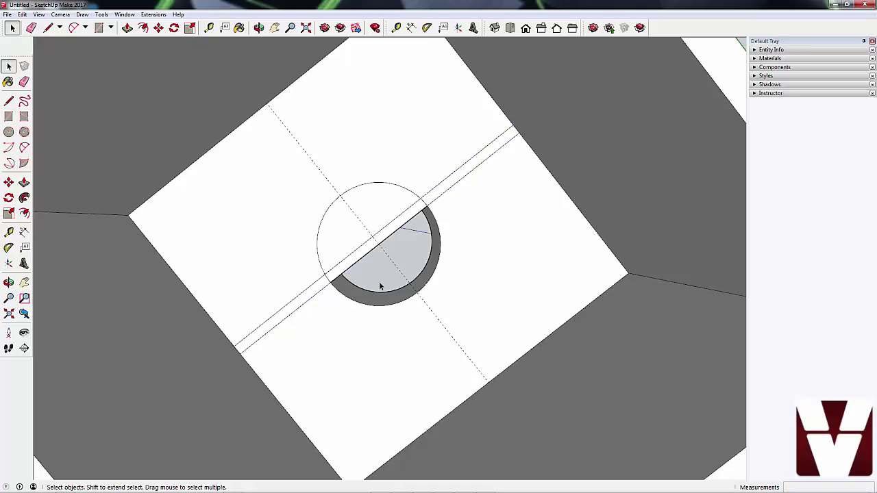
click(341, 237)
key(Delete)
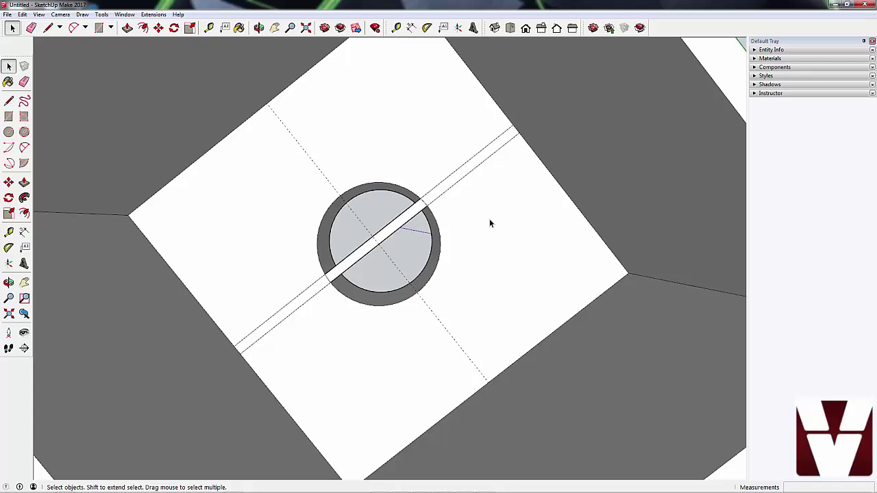
key(r)
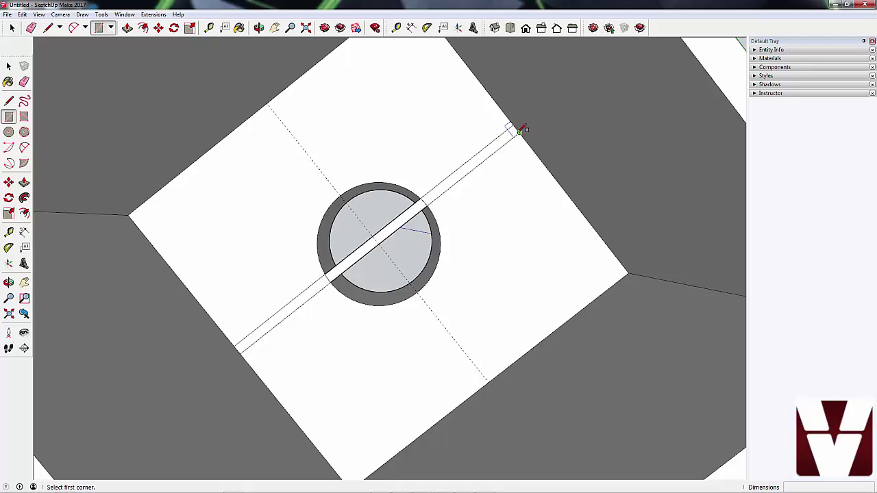
click(519, 133)
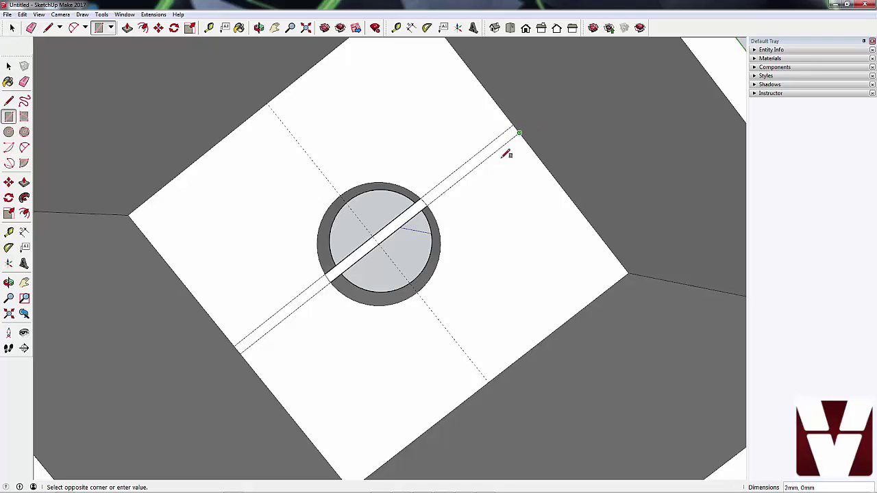
click(247, 362)
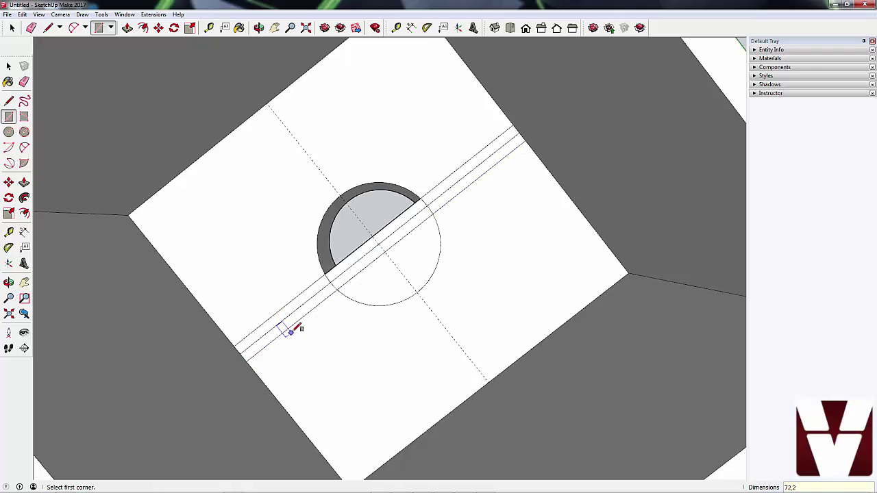
key(space)
click(305, 310)
click(331, 285)
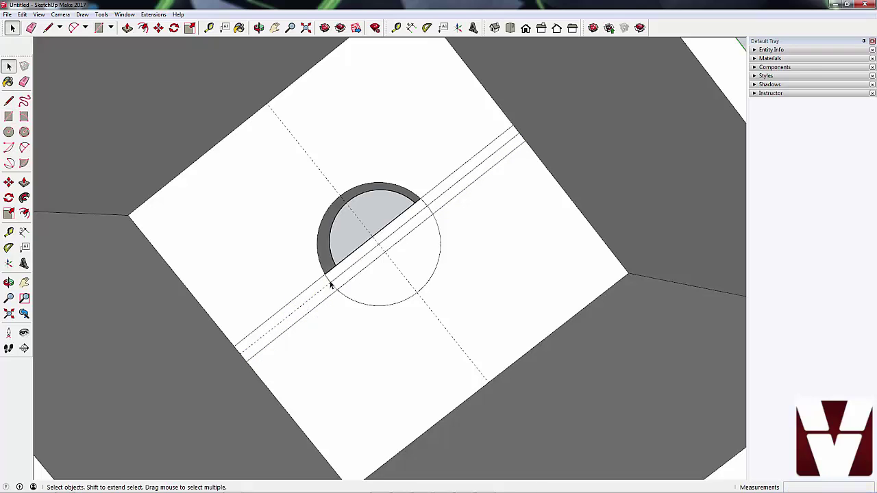
click(350, 273)
key(ctrl+z)
key(ctrl+z)
key(ctrl+z)
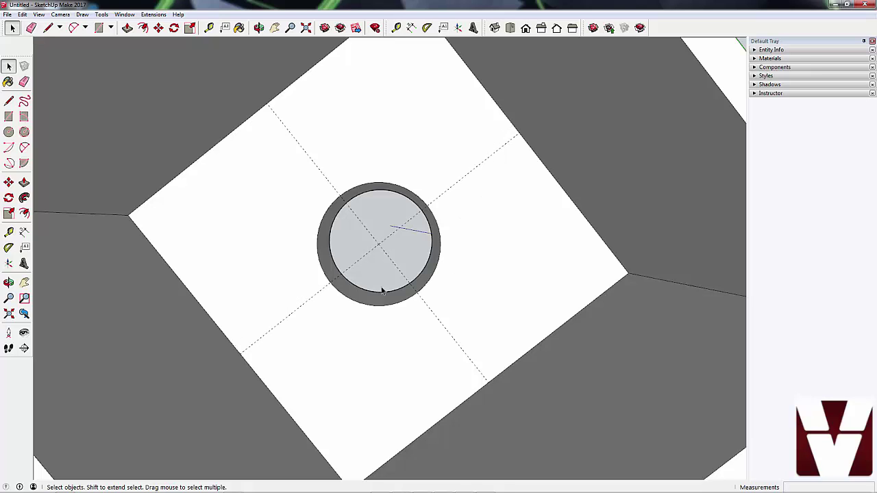
- Draw a 2 by 72 mm strip rectangle along the diagonal guide across the circle
scroll(376, 287, up, 3)
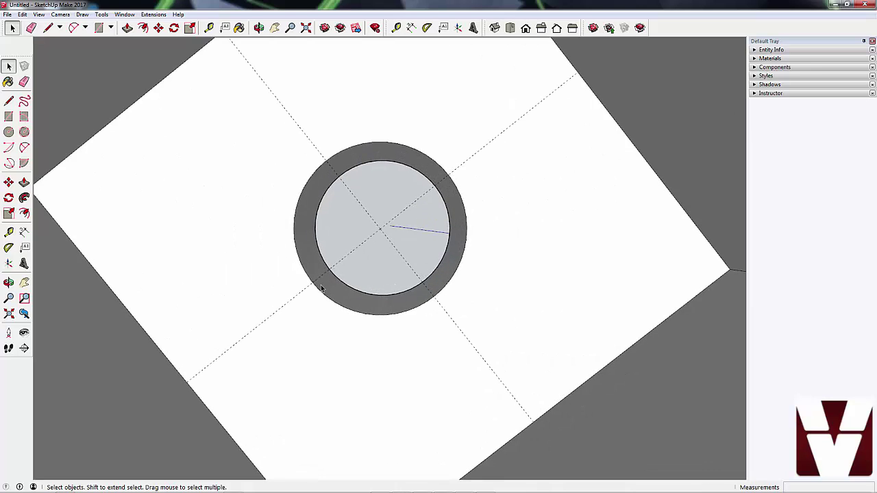
key(r)
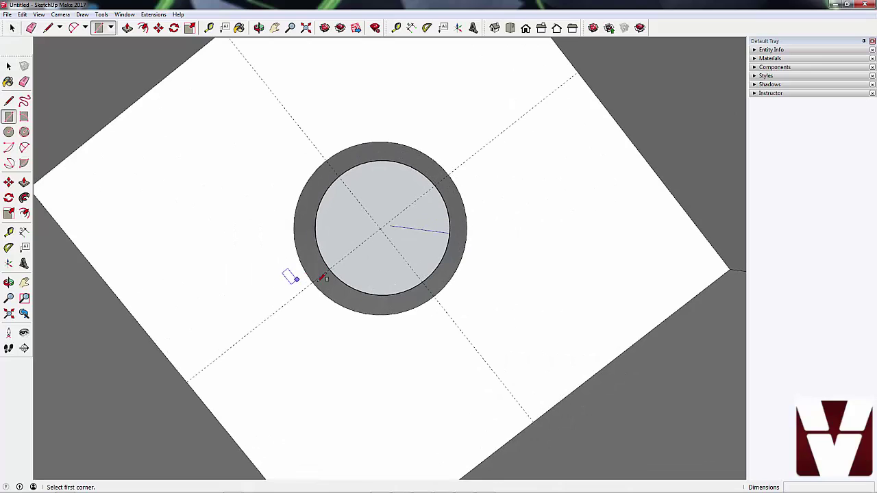
scroll(452, 173, up, 2)
click(449, 184)
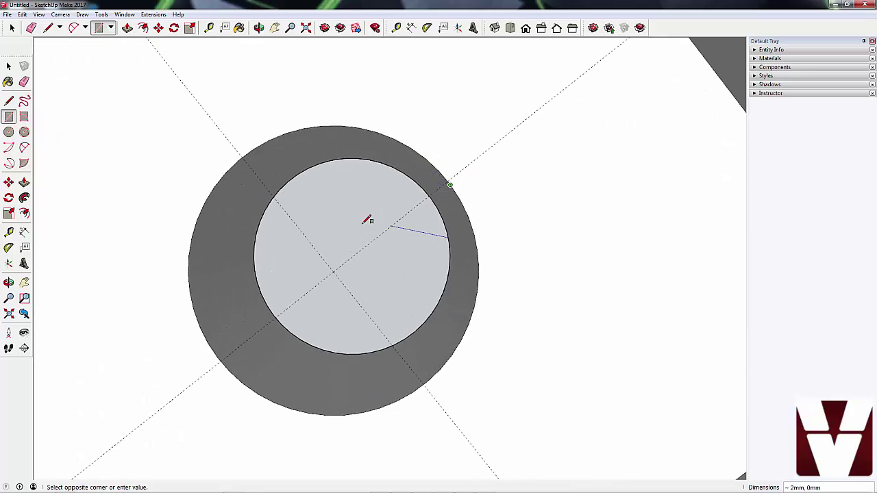
key(Escape)
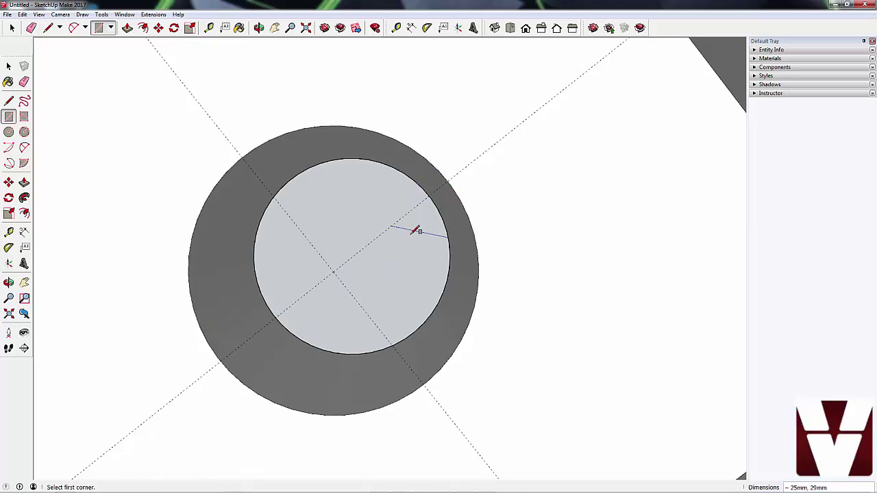
click(455, 192)
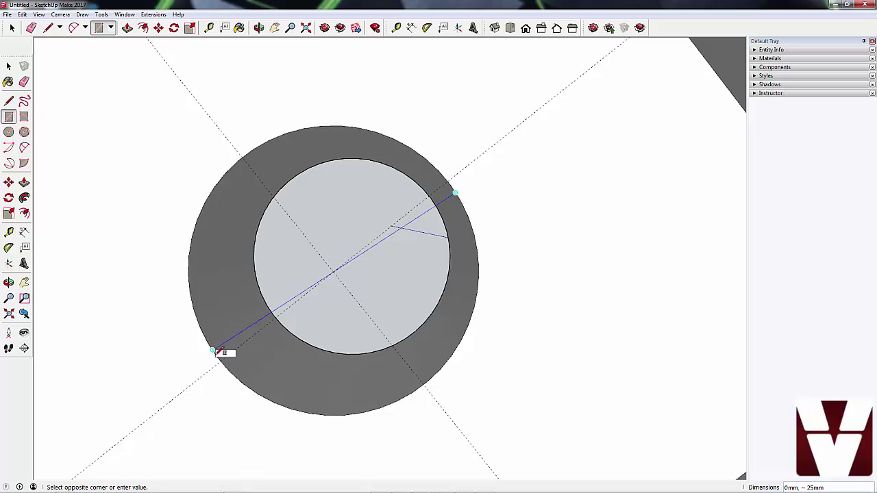
key(Escape)
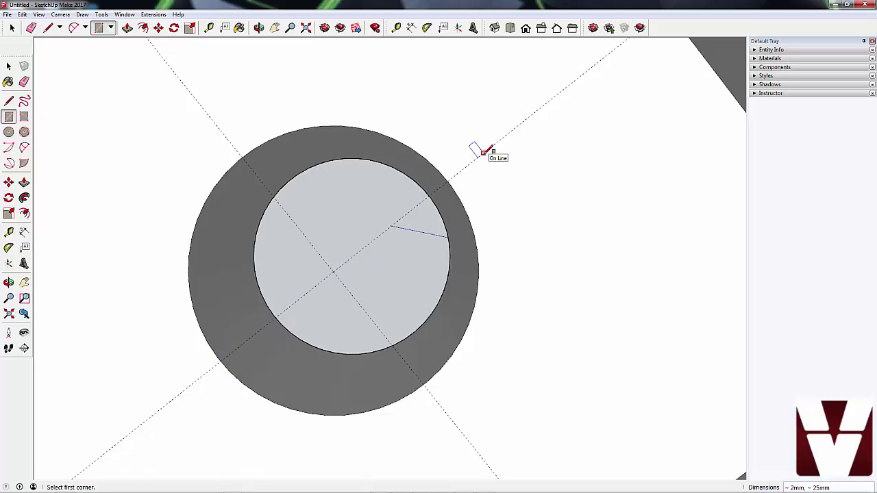
scroll(482, 152, down, 5)
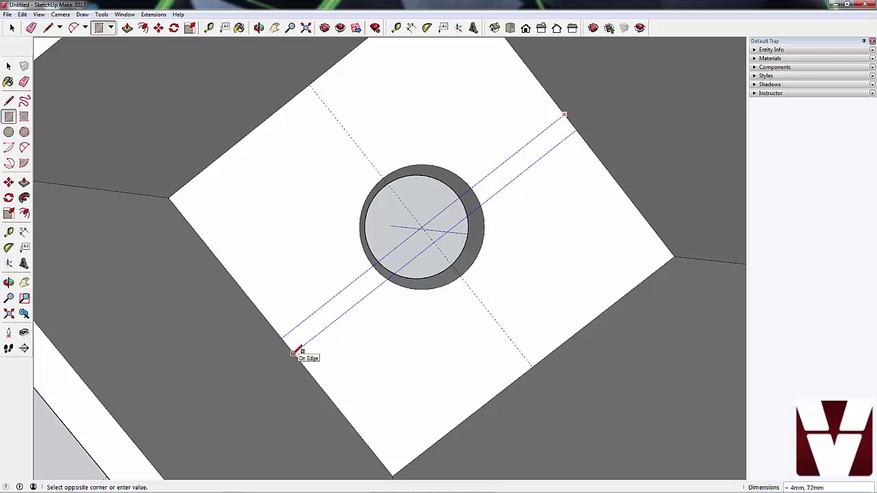
text(2,72)
key(Return)
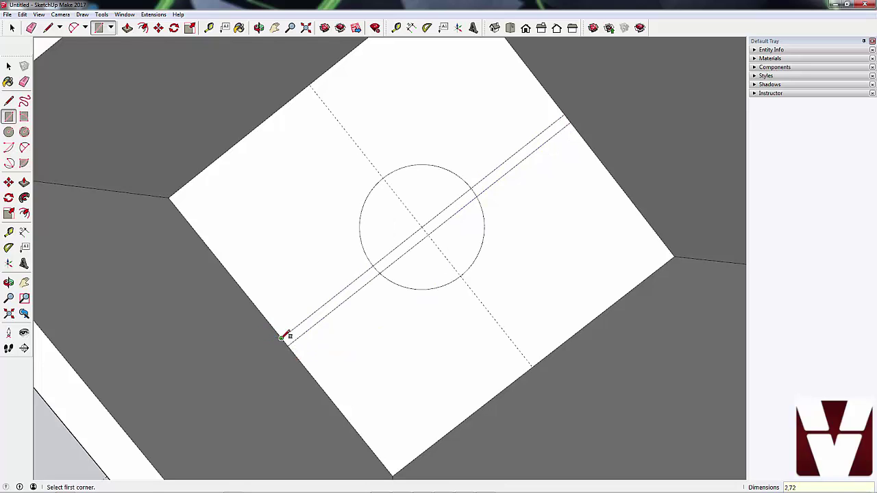
- Add a matching 72 by 2 mm strip from the first strip's end, then undo the extra strip face
click(281, 339)
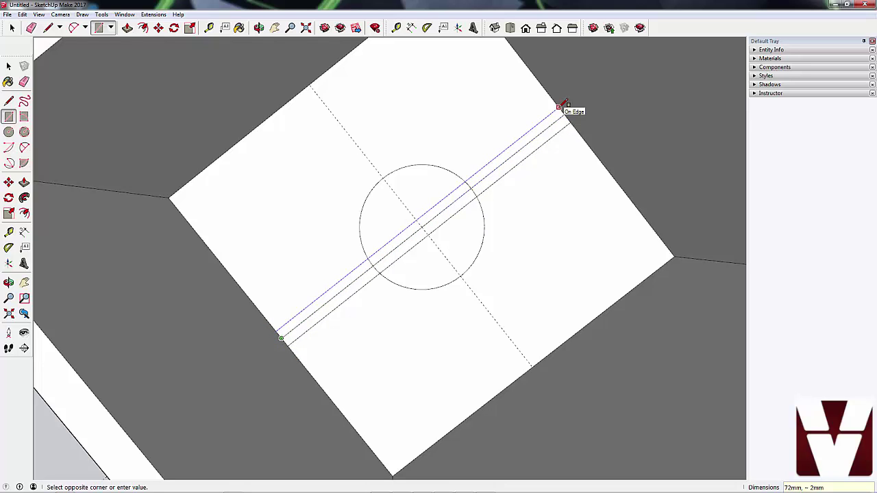
text(72,2)
key(Return)
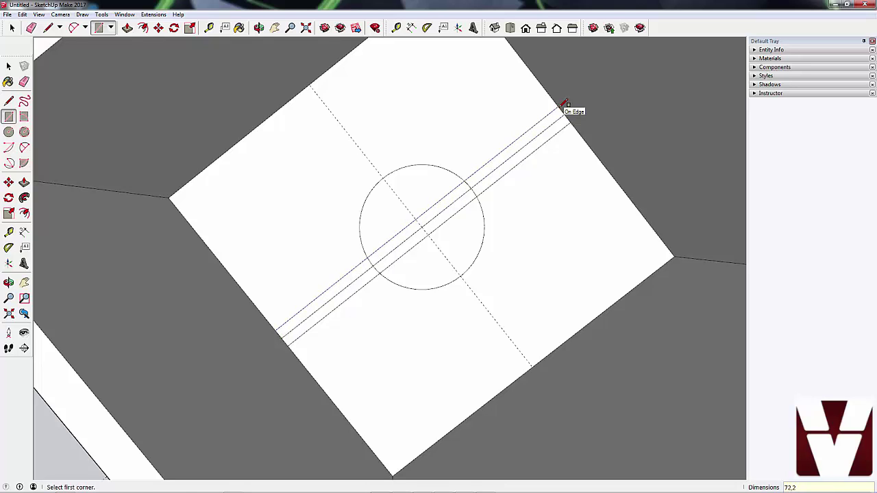
key(space)
click(546, 130)
key(ctrl+z)
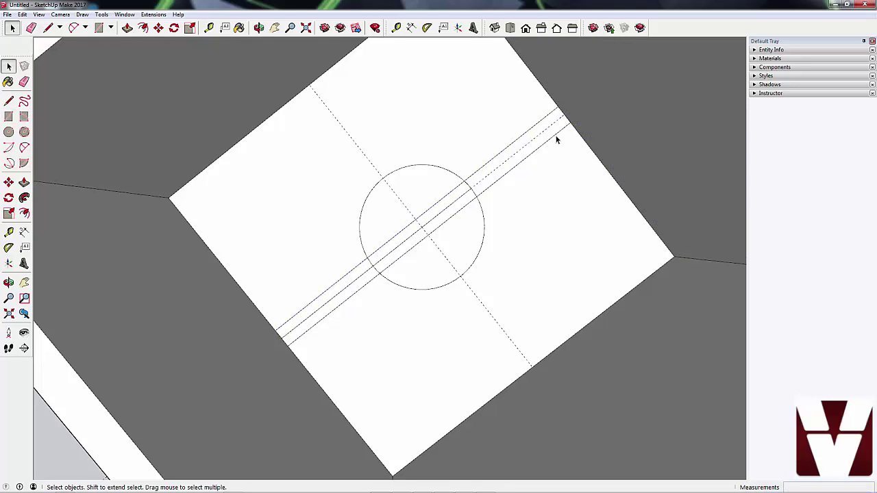
- Delete the upper and lower half-circle faces to open the round hole
click(337, 299)
key(Delete)
click(397, 219)
key(Delete)
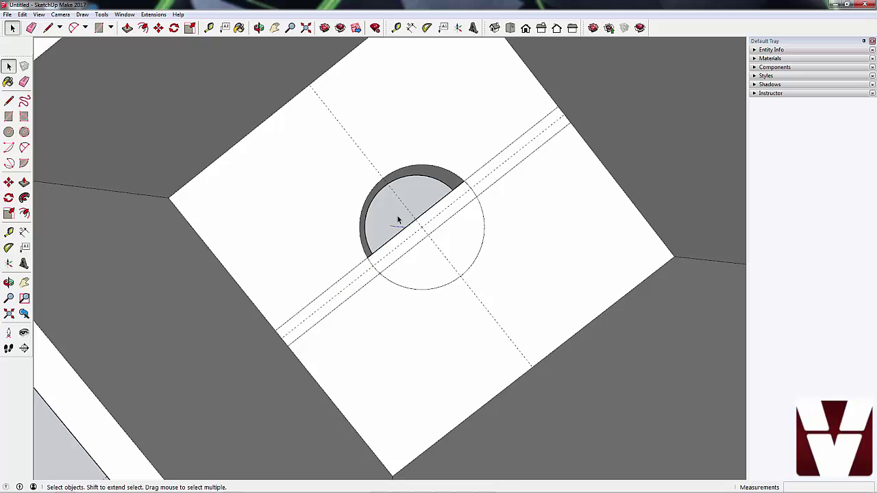
click(433, 266)
key(Delete)
- Push/Pull the strip across the hole up 4 mm
middle_drag(457, 278, 398, 188)
scroll(434, 231, up, 3)
middle_drag(435, 231, 469, 255)
scroll(469, 255, up, 2)
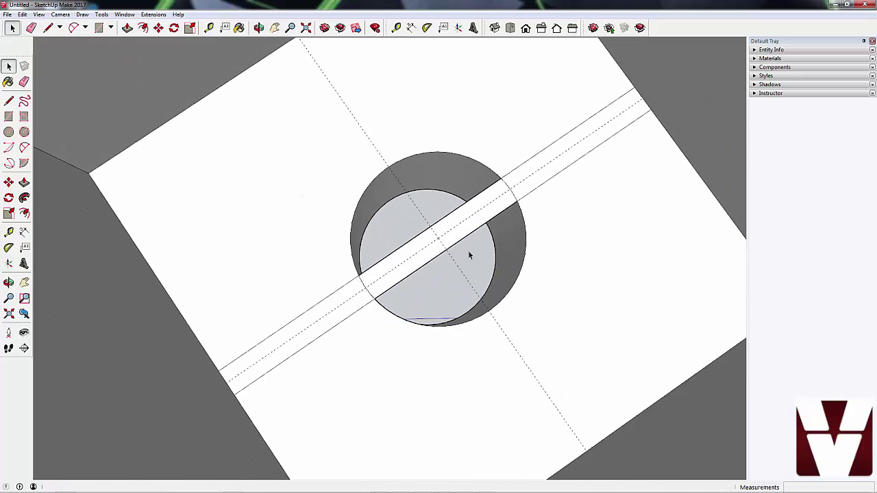
scroll(469, 255, down, 2)
click(475, 226)
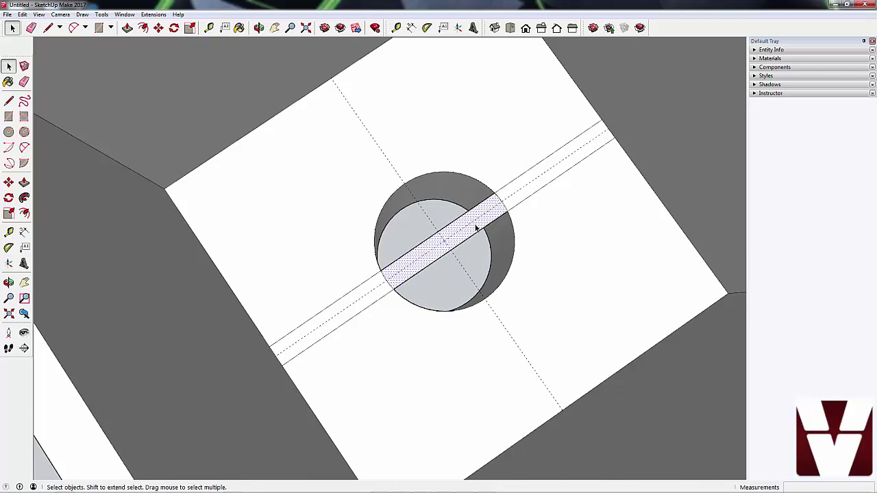
key(p)
click(476, 226)
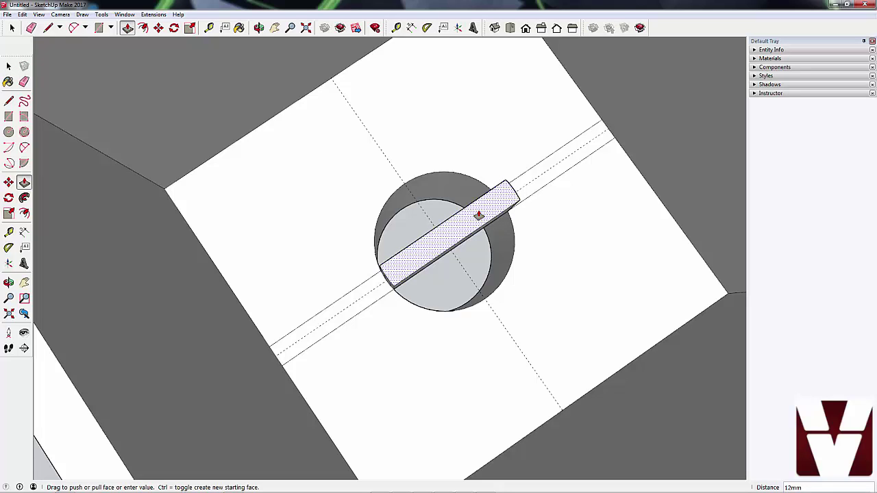
text(4)
key(Return)
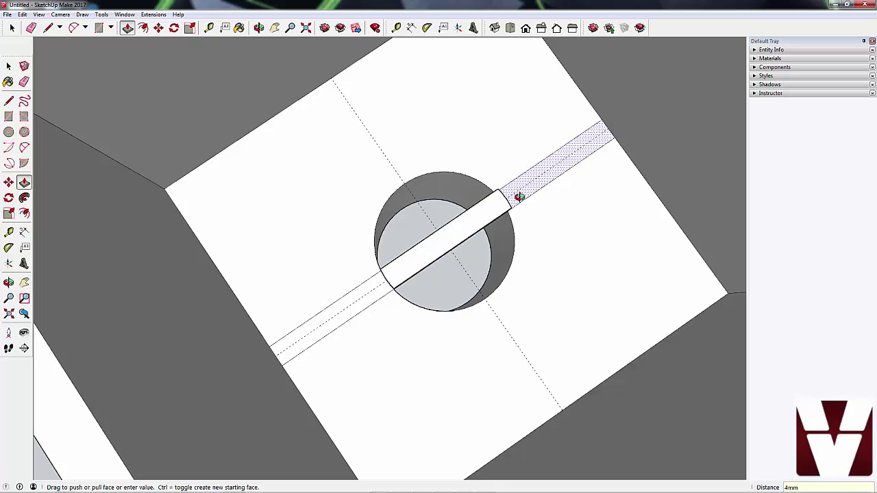
- Raise the right and left strip sections to the same 4 mm height
middle_drag(519, 196, 548, 276)
click(549, 264)
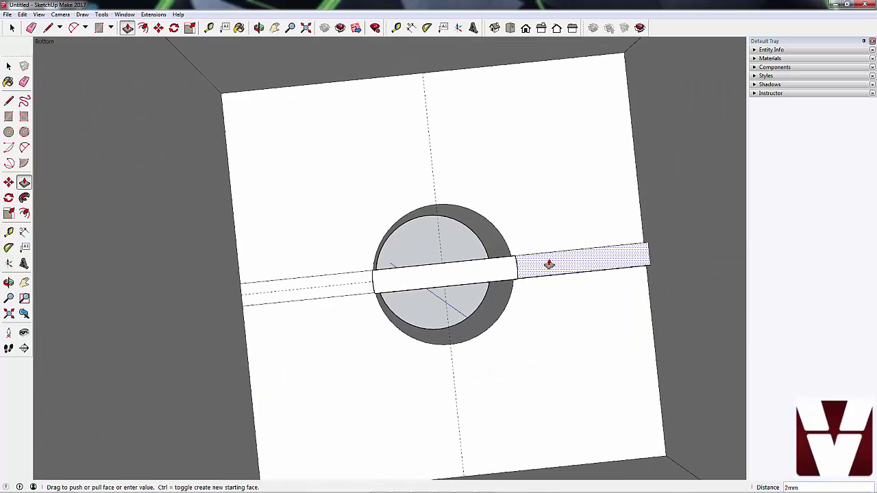
double_click(548, 264)
double_click(324, 293)
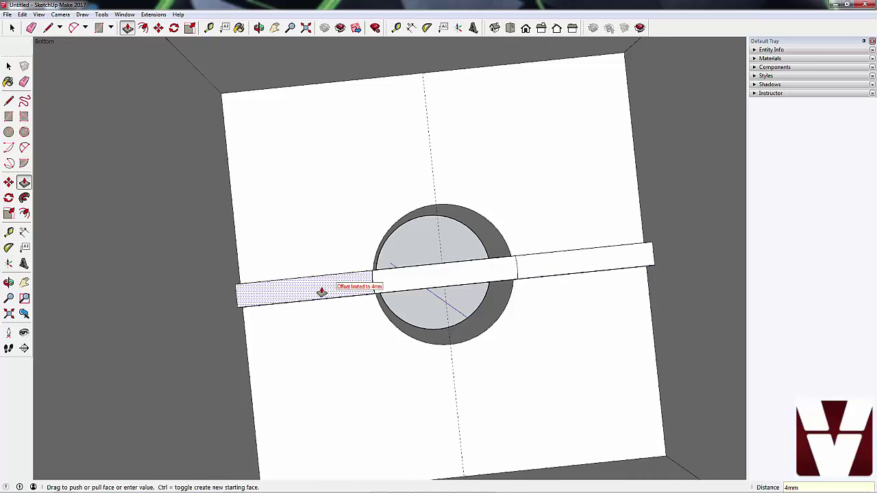
middle_drag(505, 337, 484, 248)
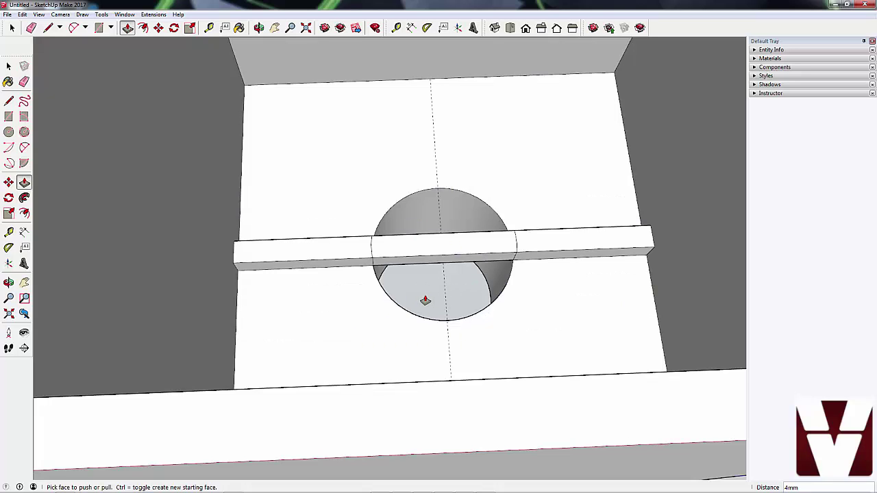
- Draw two 72 by 2 mm rectangles from the top edge for the cross strip
key(r)
click(430, 79)
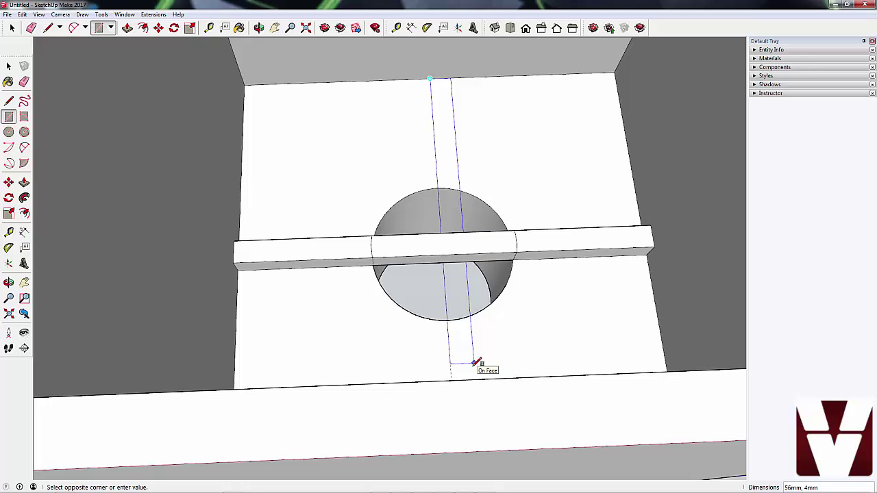
text(72,2)
key(Return)
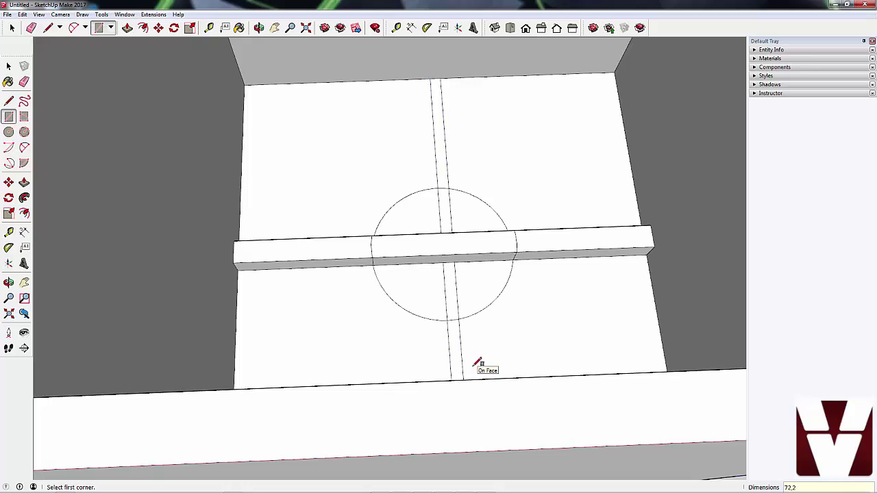
click(429, 79)
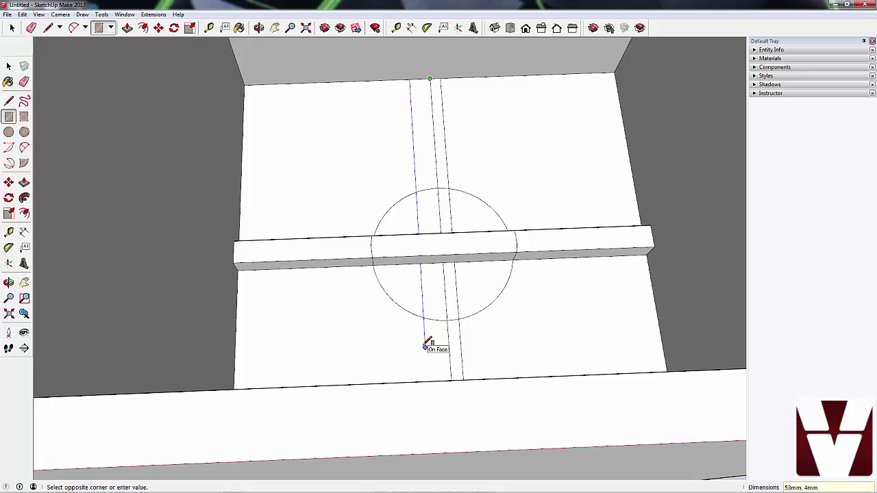
text(72,2)
key(Return)
- Hide the stray strip edges crossing the beam and inside the circle
key(space)
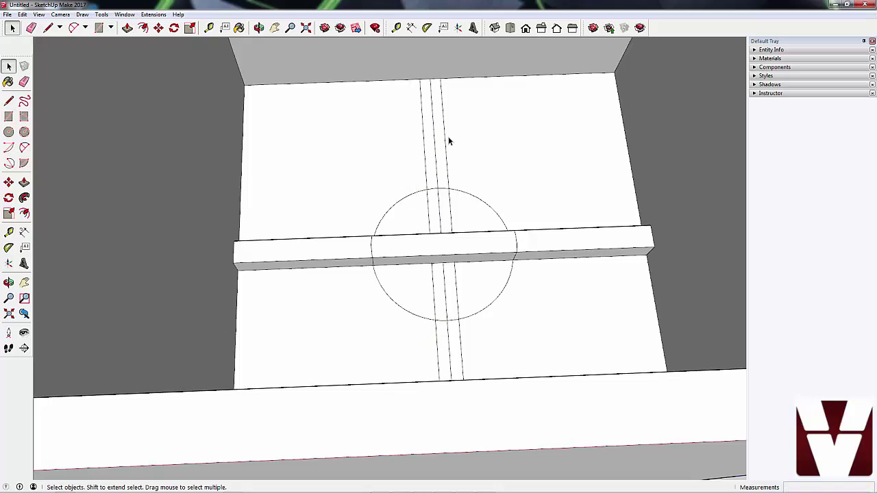
click(436, 164)
right_click(435, 164)
click(439, 207)
click(439, 206)
click(445, 290)
click(449, 348)
middle_drag(357, 153, 437, 197)
- Raise the upper strip 4 mm and match the remaining strip pieces to that height
key(p)
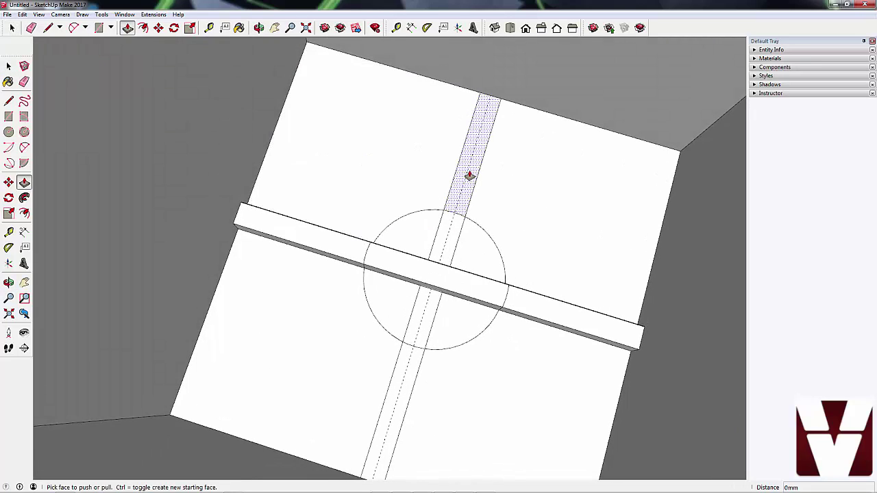
drag(468, 176, 470, 165)
click(469, 164)
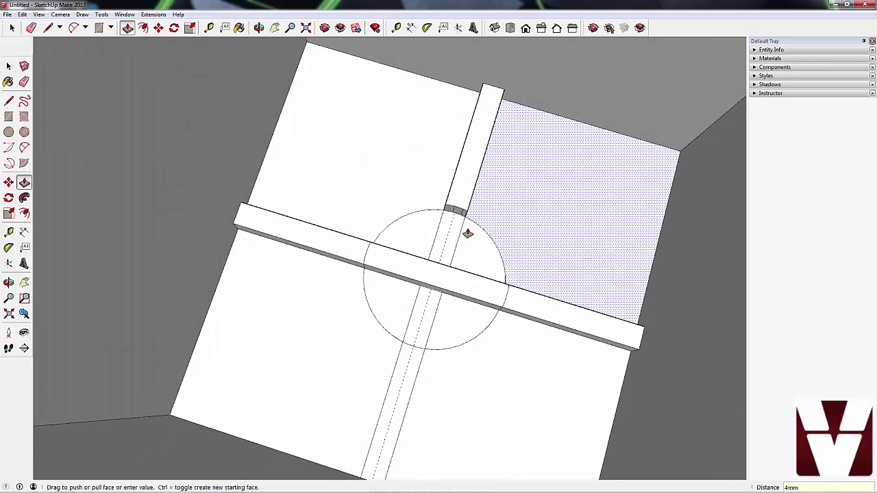
double_click(457, 230)
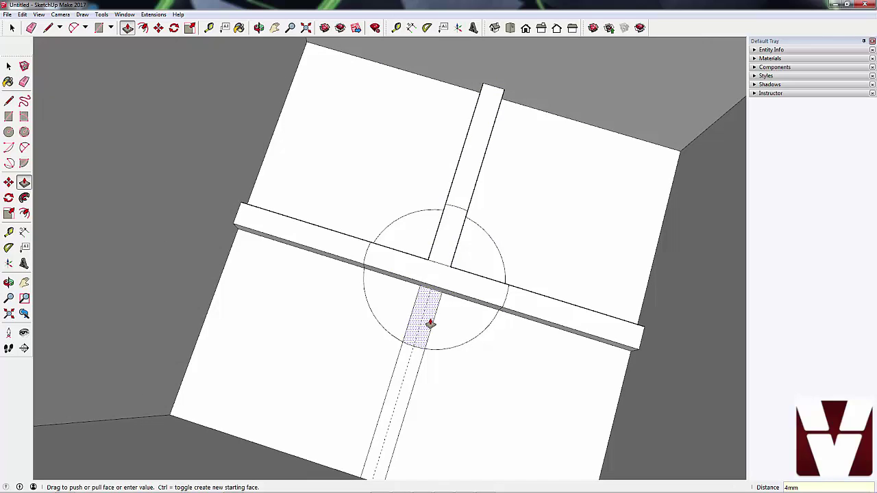
double_click(423, 322)
double_click(419, 370)
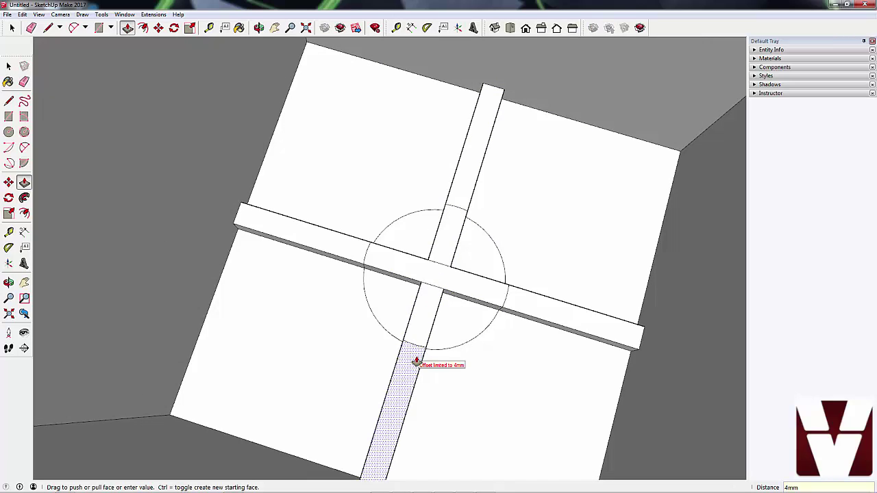
- Delete the four circle quadrant faces to fully open the hole under the brace
key(space)
key(Delete)
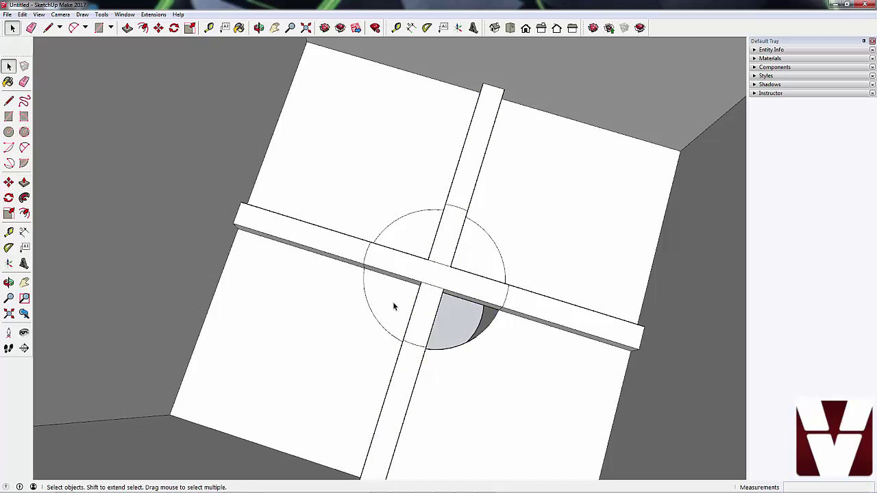
click(386, 291)
key(Delete)
click(413, 235)
key(Delete)
click(466, 260)
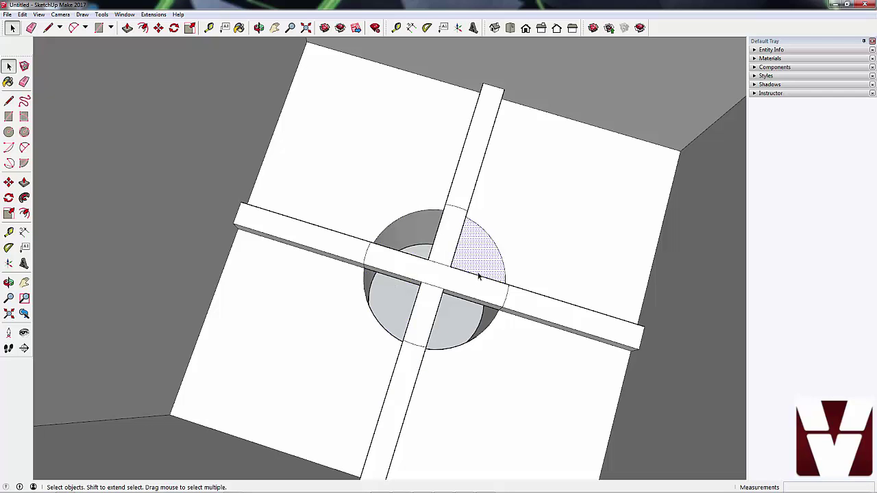
key(Delete)
- Orbit and zoom around the underside to inspect the crossed braces
middle_drag(477, 279, 342, 279)
scroll(342, 302, up, 4)
scroll(521, 351, up, 5)
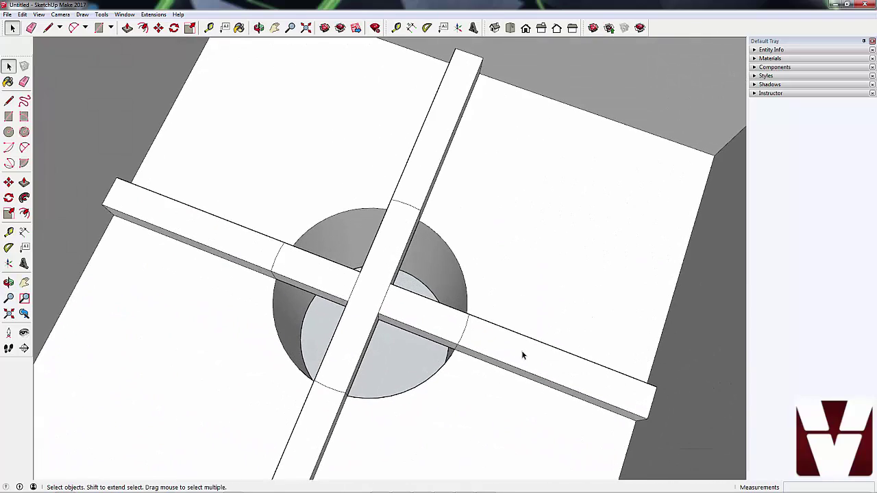
middle_drag(399, 366, 474, 313)
scroll(550, 239, down, 5)
scroll(451, 329, down, 10)
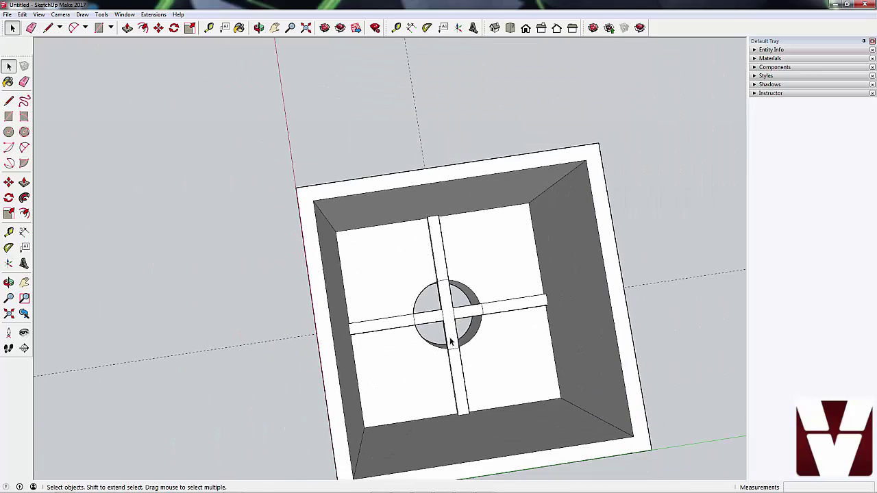
middle_drag(450, 339, 374, 335)
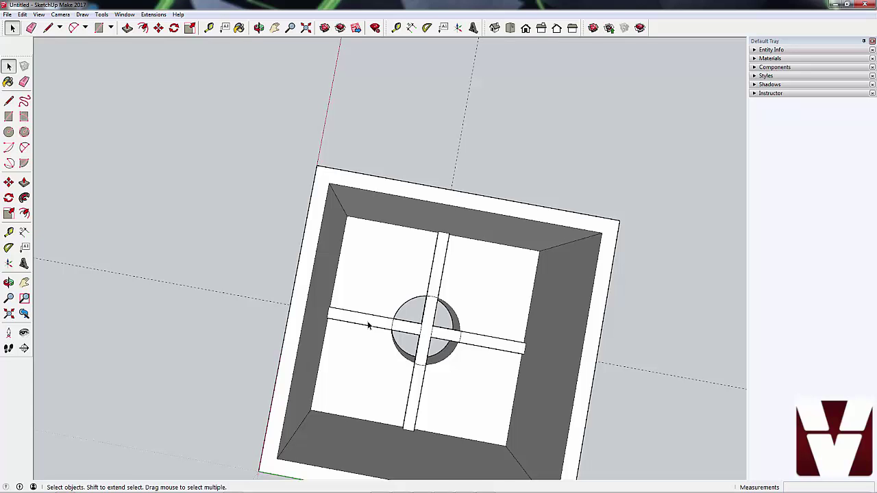
scroll(377, 321, down, 2)
- Turn the box through side views, jump to the standard Bottom view, then orbit back to the side
middle_drag(503, 331, 334, 318)
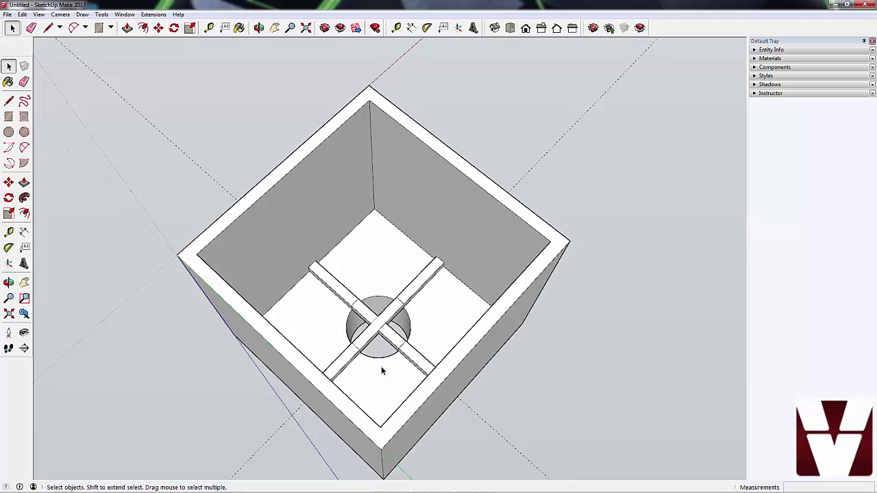
scroll(425, 404, down, 3)
middle_drag(450, 333, 368, 343)
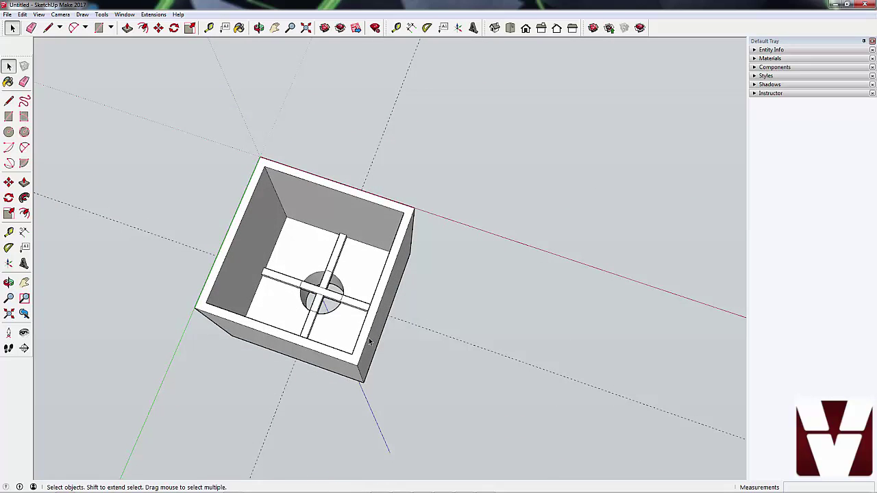
scroll(335, 247, up, 4)
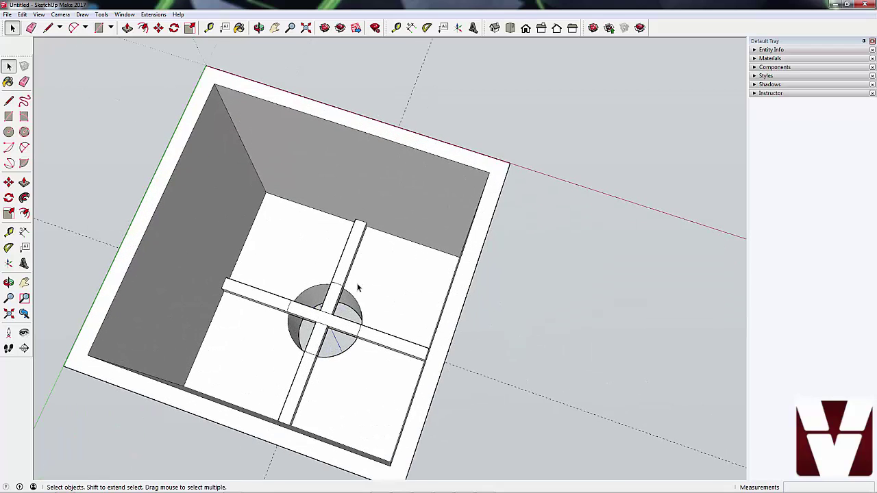
middle_drag(489, 170, 429, 332)
scroll(466, 218, down, 3)
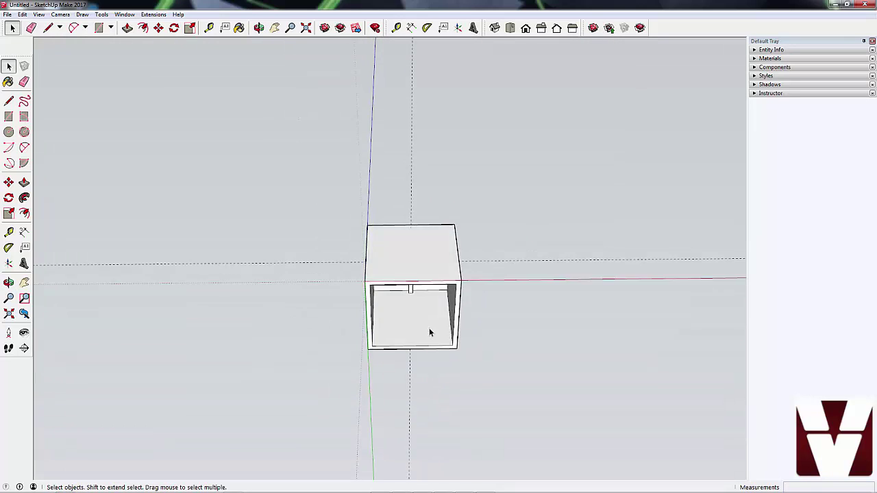
key(ctrl+shift+b)
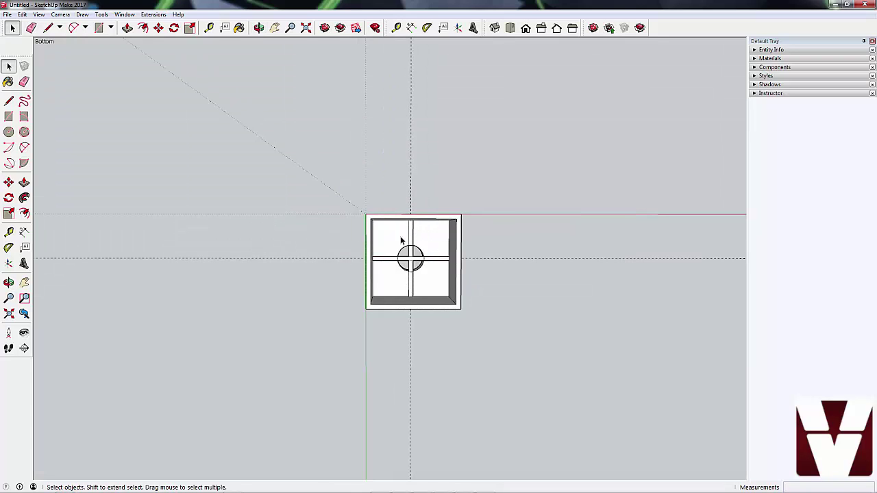
middle_drag(411, 255, 418, 348)
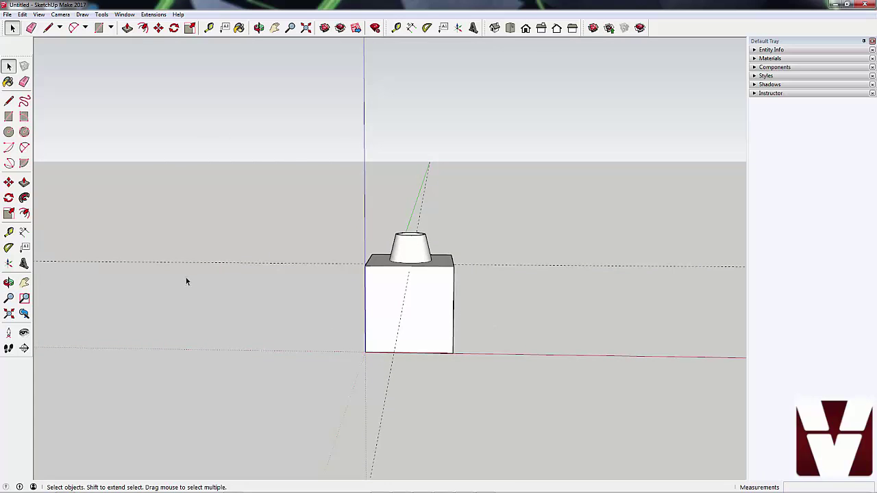
- Offset the front face's outline 4 mm inward with the Offset tool
click(23, 214)
click(408, 316)
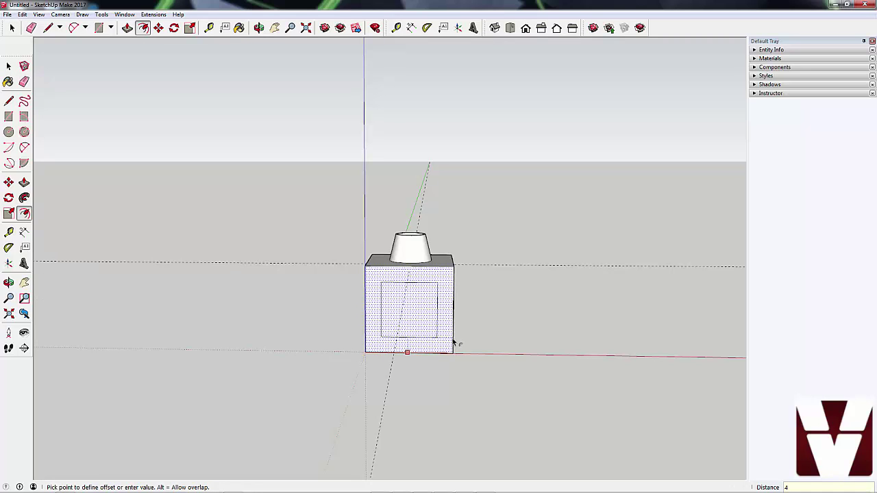
text(4)
key(Return)
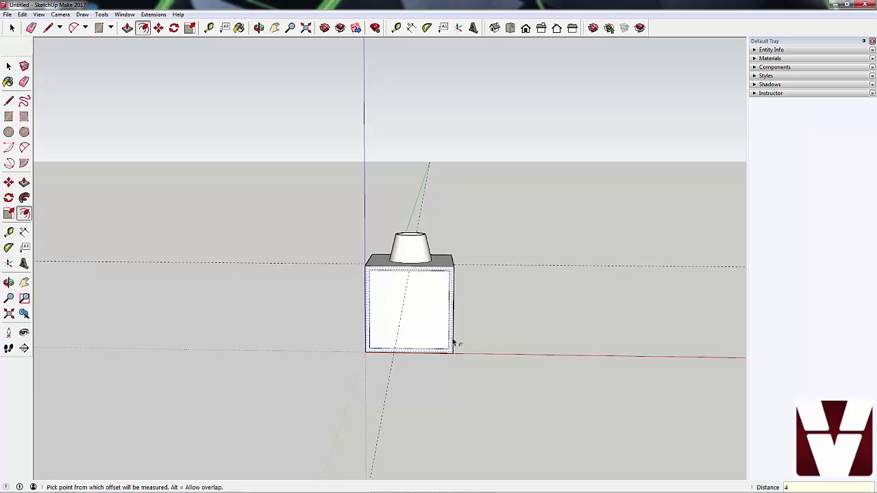
- Apply the same 4 mm inset to the other side faces around the box
middle_drag(503, 329, 446, 354)
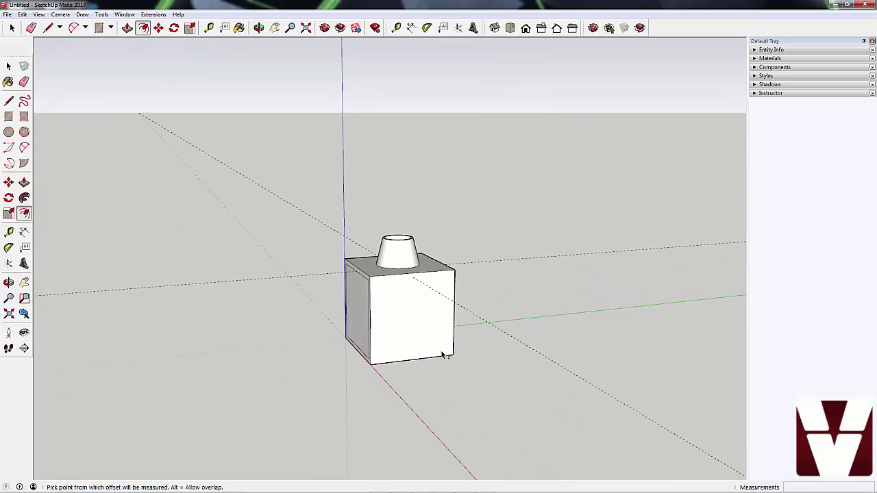
click(416, 320)
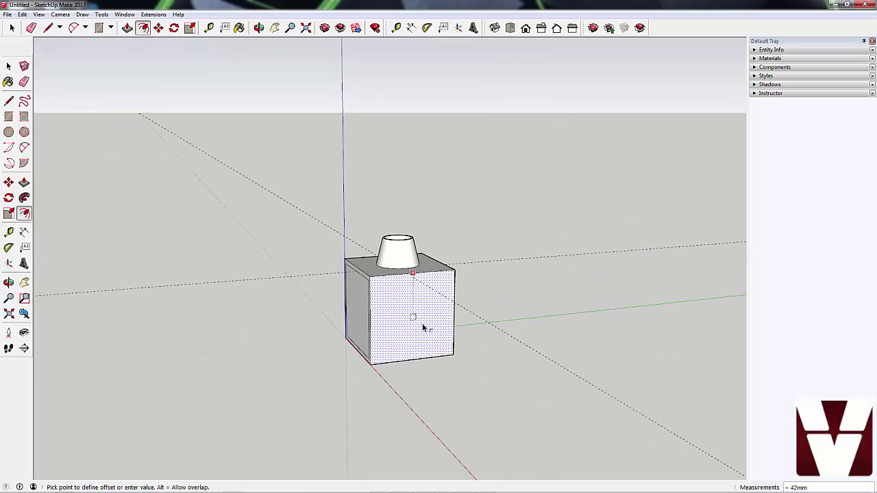
click(393, 294)
middle_drag(361, 336, 456, 345)
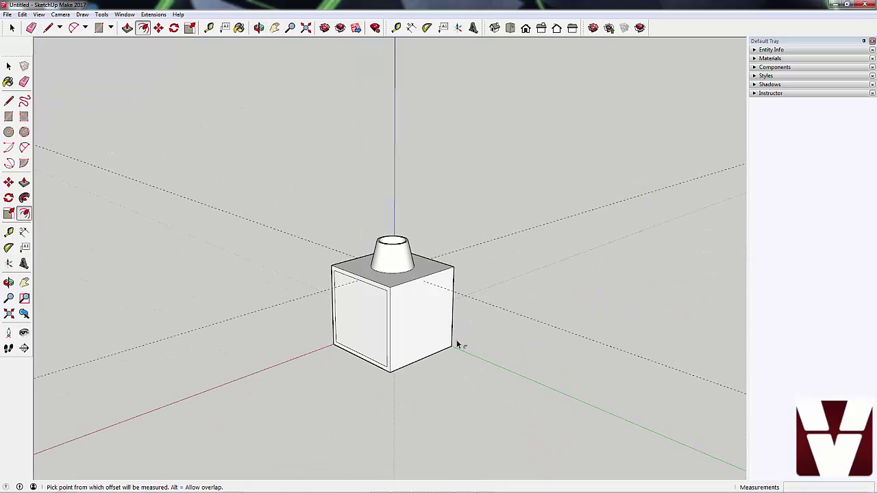
click(415, 321)
click(398, 299)
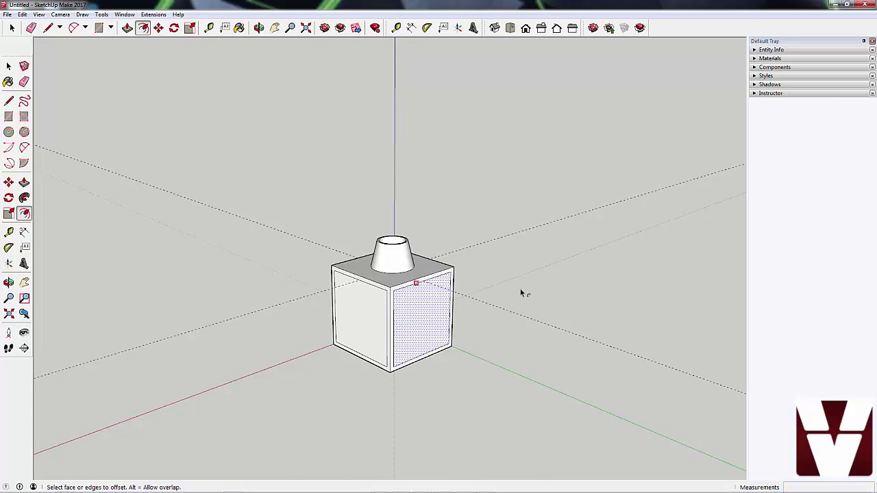
middle_drag(520, 292, 354, 349)
click(370, 311)
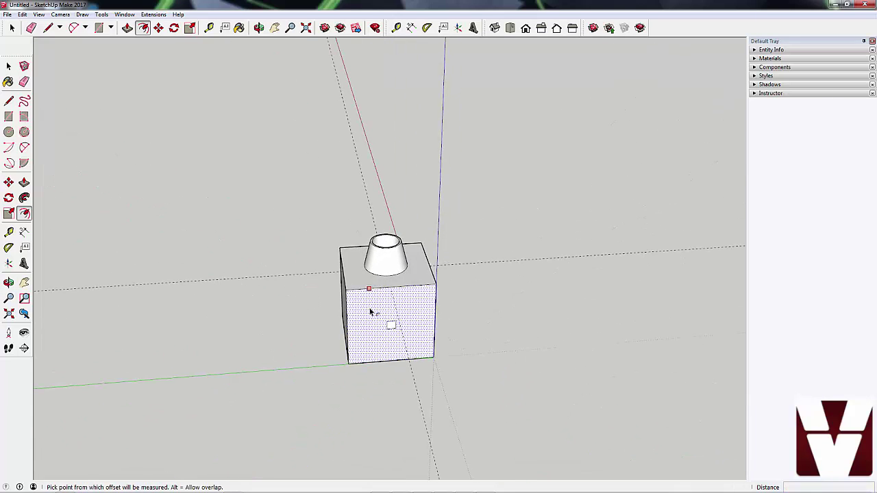
click(391, 328)
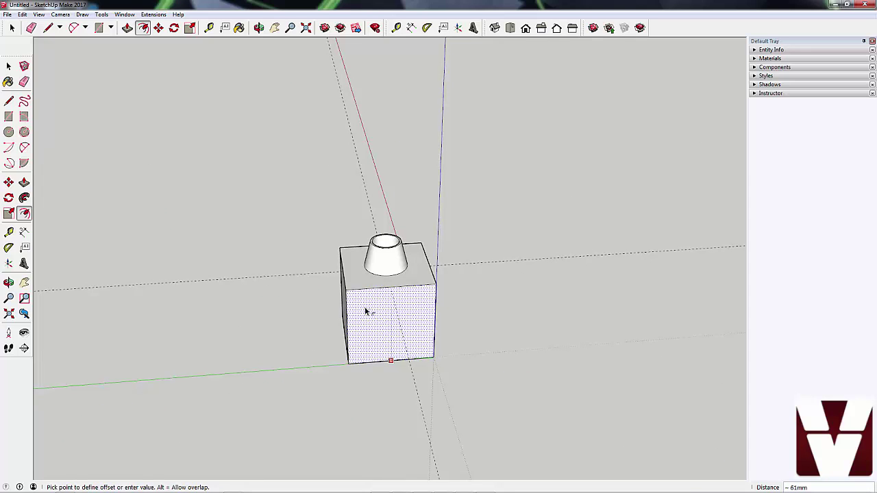
key(space)
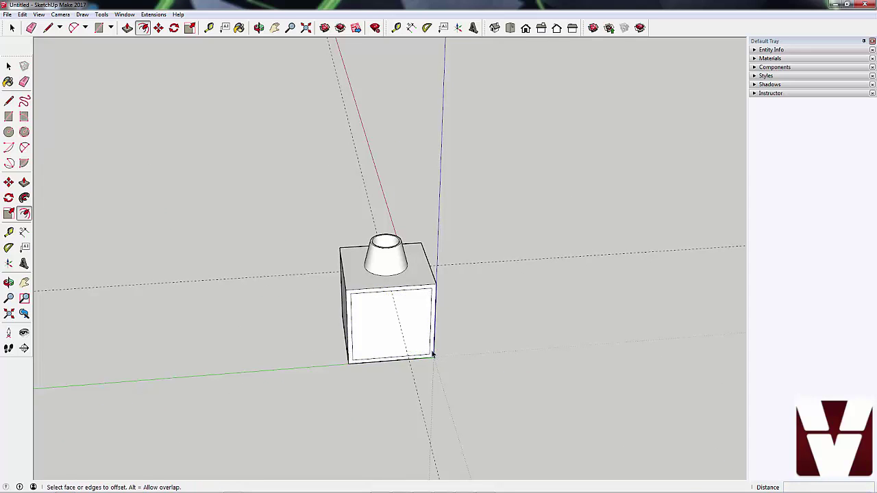
middle_drag(431, 352, 372, 327)
- Measure across the inset face with the Tape Measure to confirm the 72 mm inner span
scroll(372, 327, up, 5)
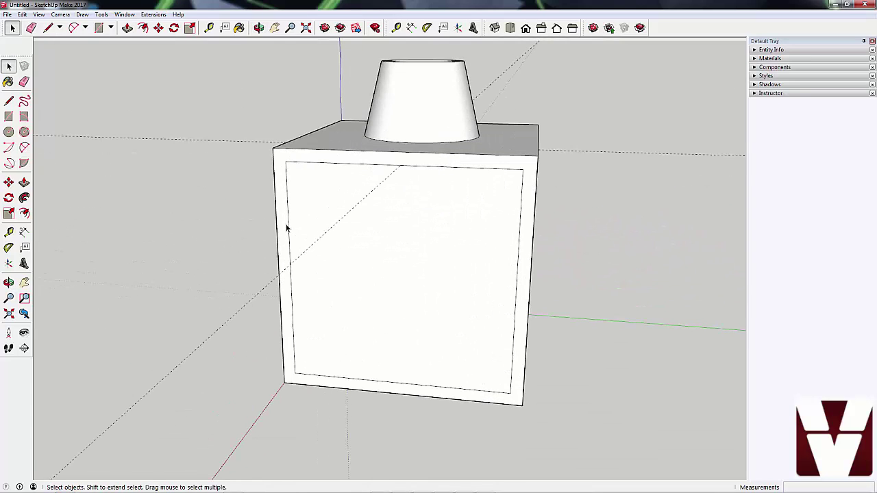
key(t)
click(287, 224)
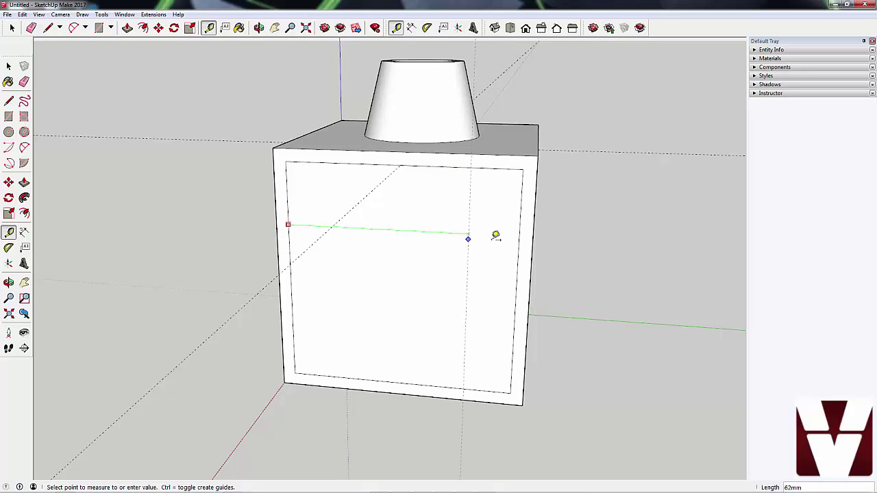
click(522, 233)
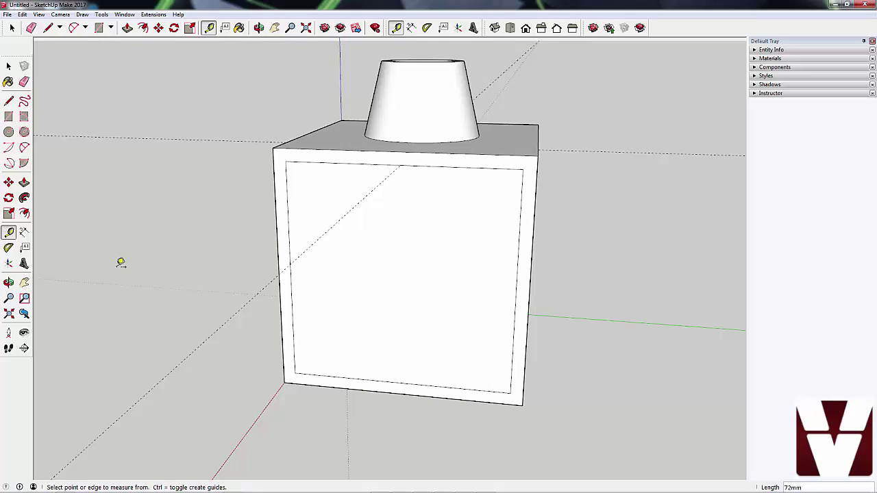
- Draw the first three full-height vertical strips from the front face's left edge
click(10, 116)
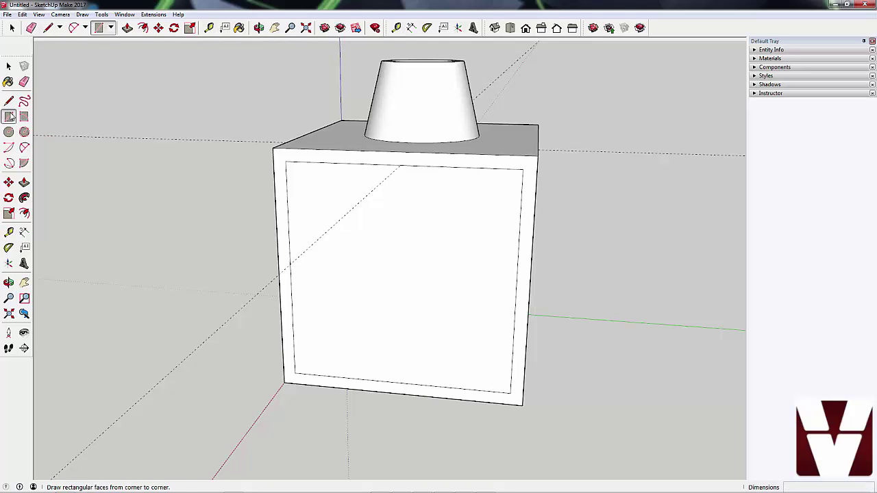
click(285, 161)
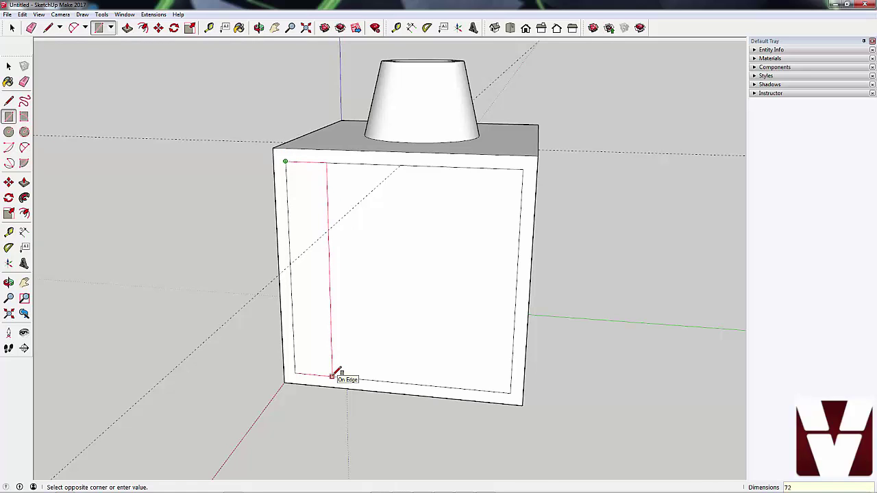
key(Return)
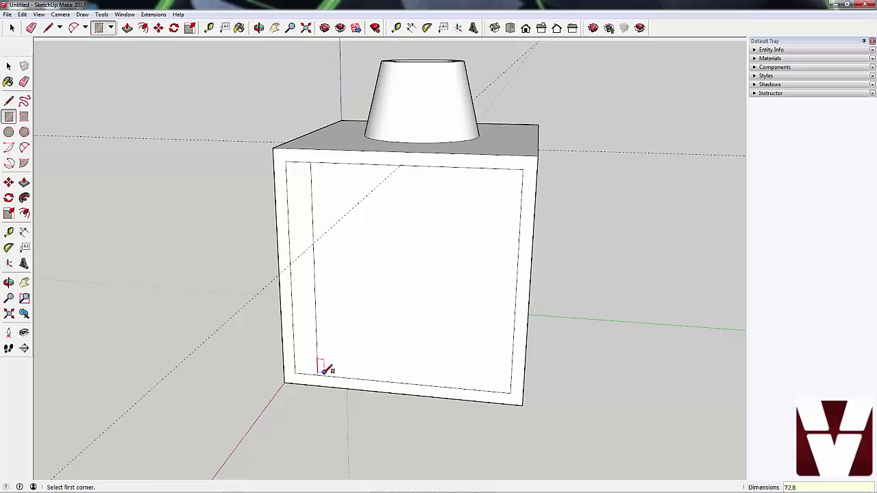
click(317, 374)
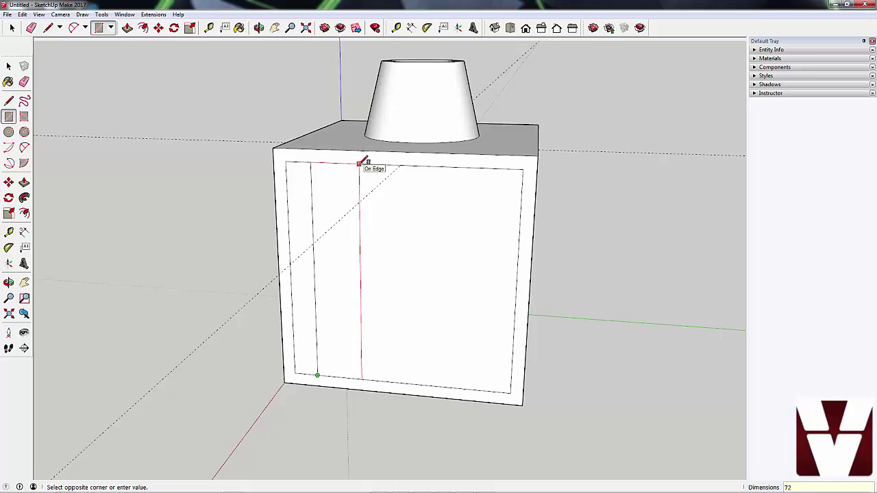
key(Return)
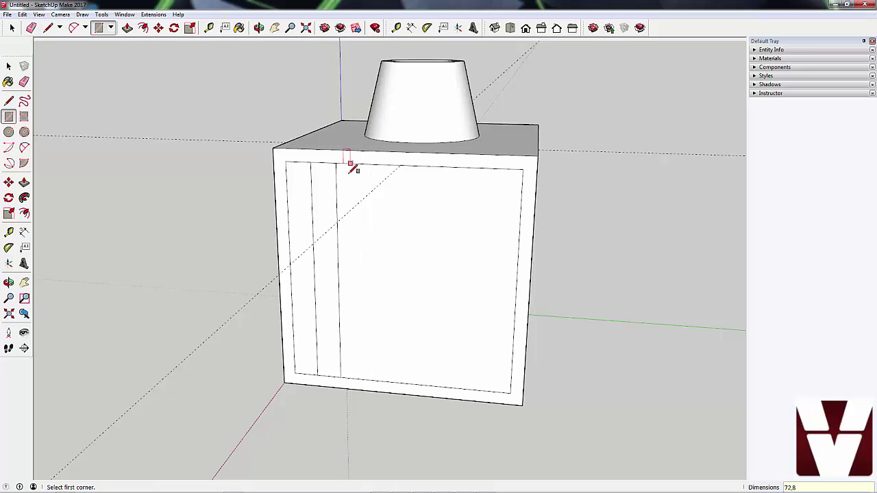
click(335, 164)
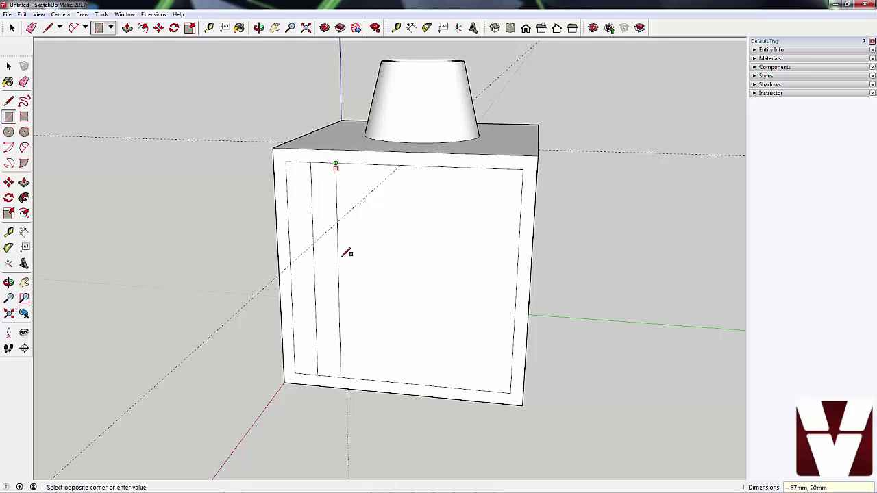
click(363, 368)
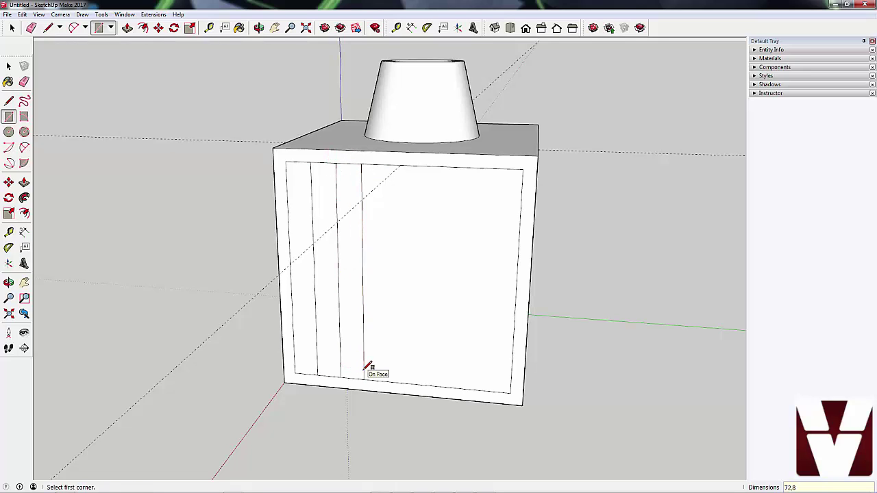
- Draw the remaining strips across the front face, each 72 by 8 mm
click(361, 164)
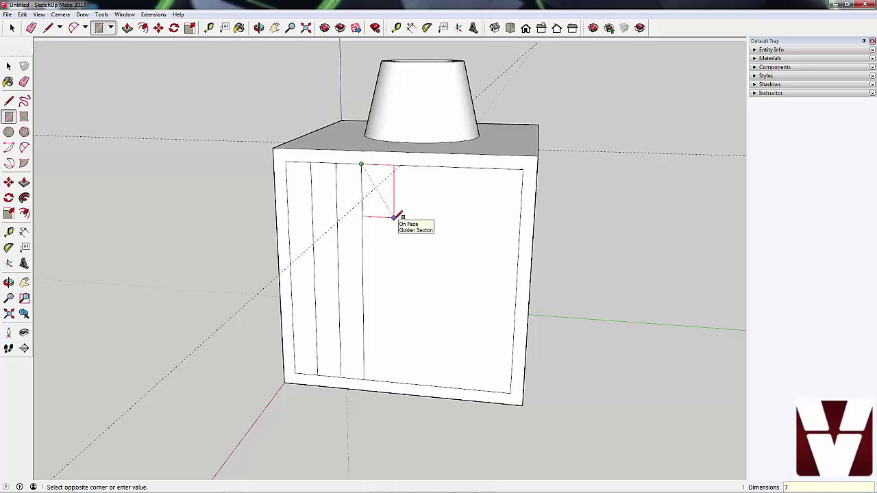
text(72,8)
key(Return)
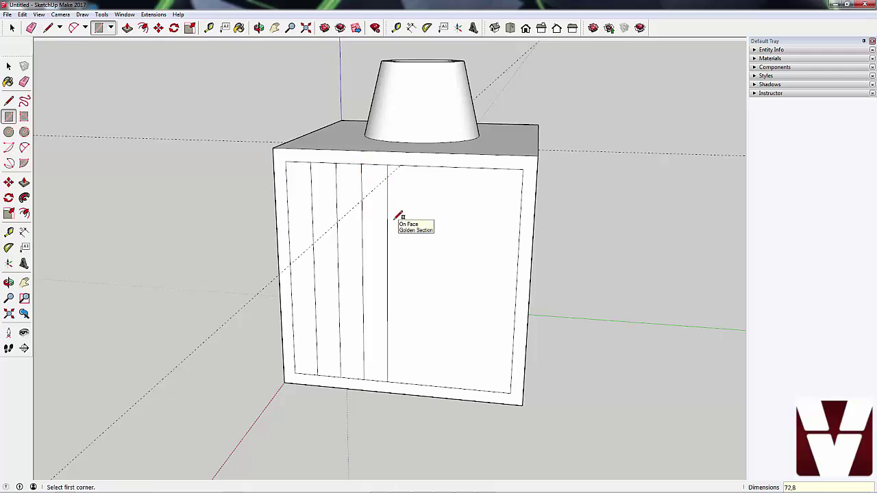
click(387, 165)
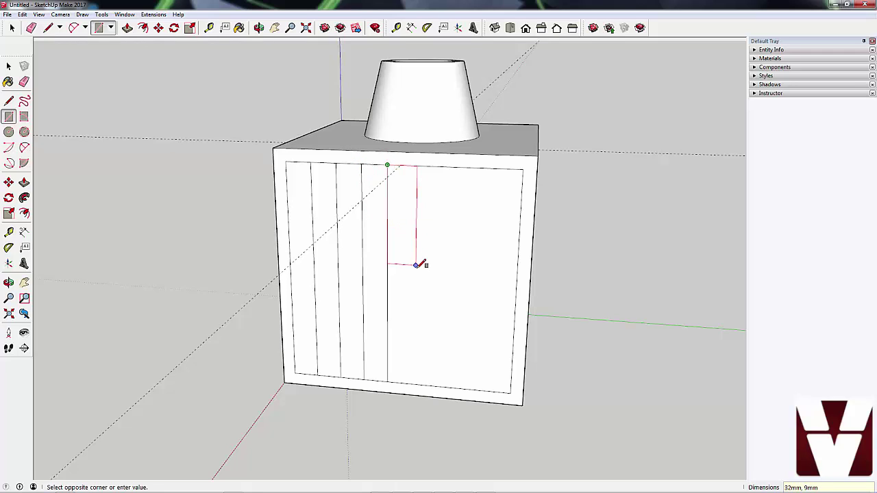
text(72,8)
key(Return)
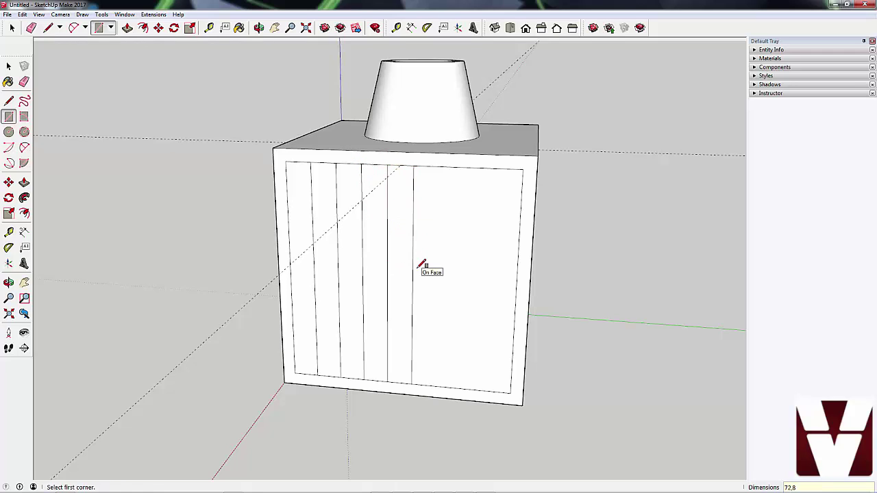
click(413, 165)
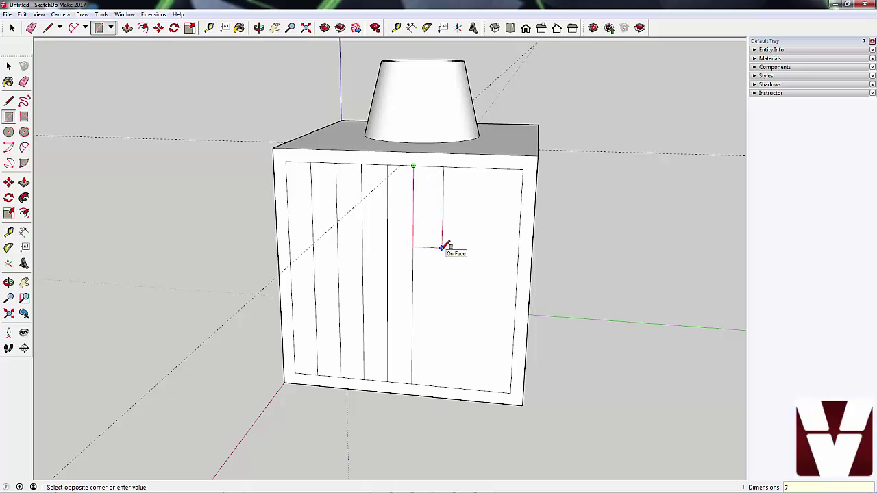
text(72,8)
key(Return)
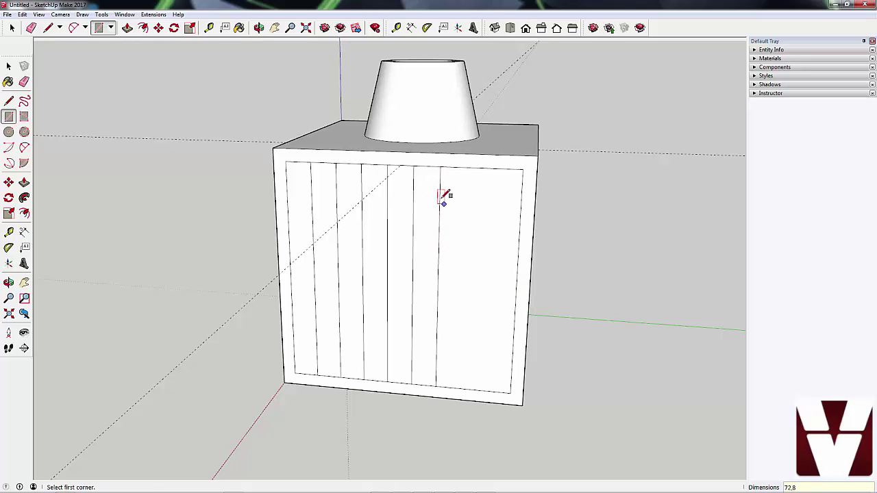
click(440, 166)
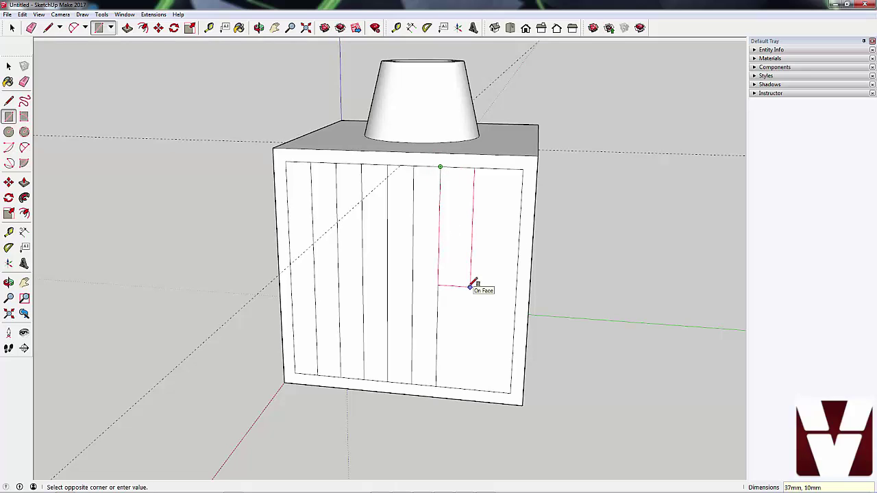
text(72,8)
key(Return)
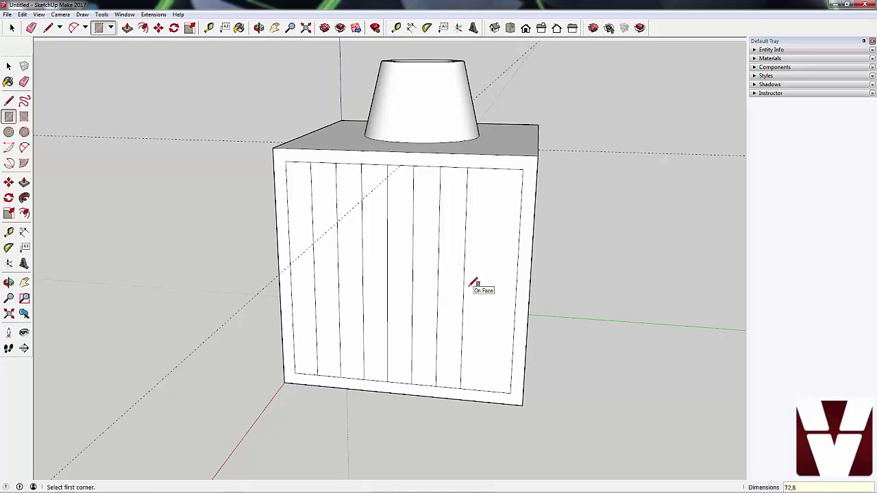
click(467, 167)
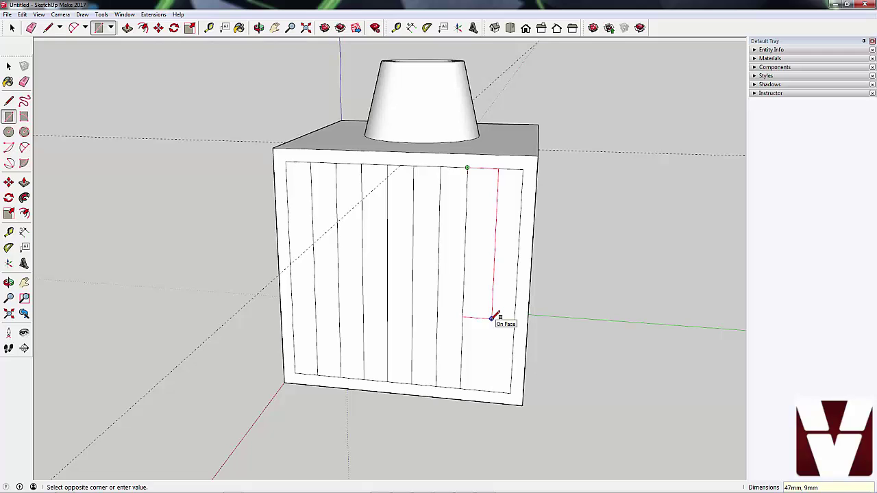
key(Return)
key(space)
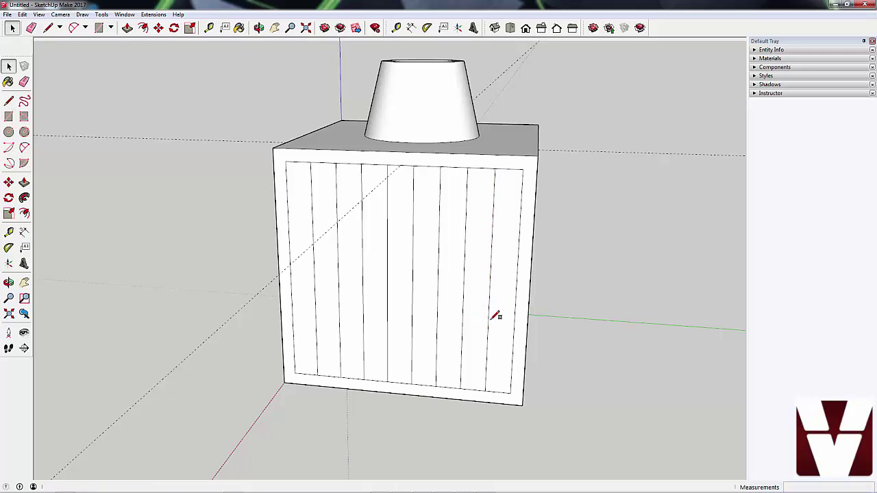
- Push the leftmost, third and fifth front strips in by 4 mm
click(306, 293)
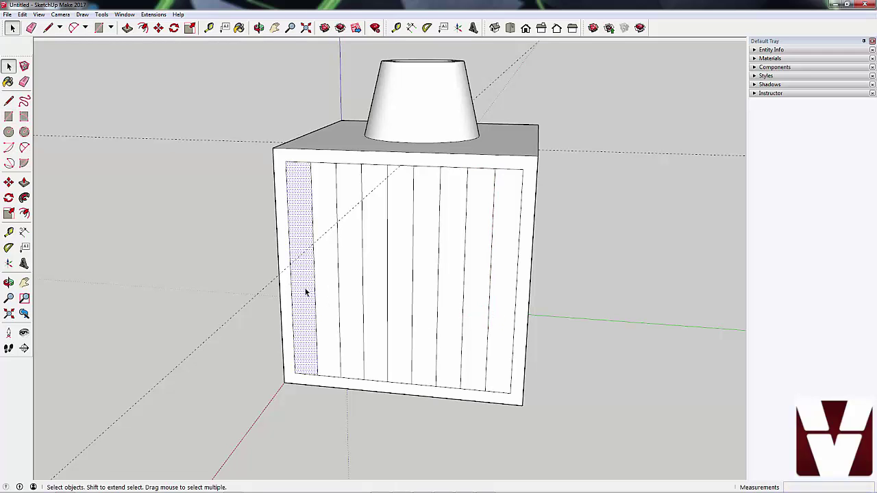
key(p)
click(306, 292)
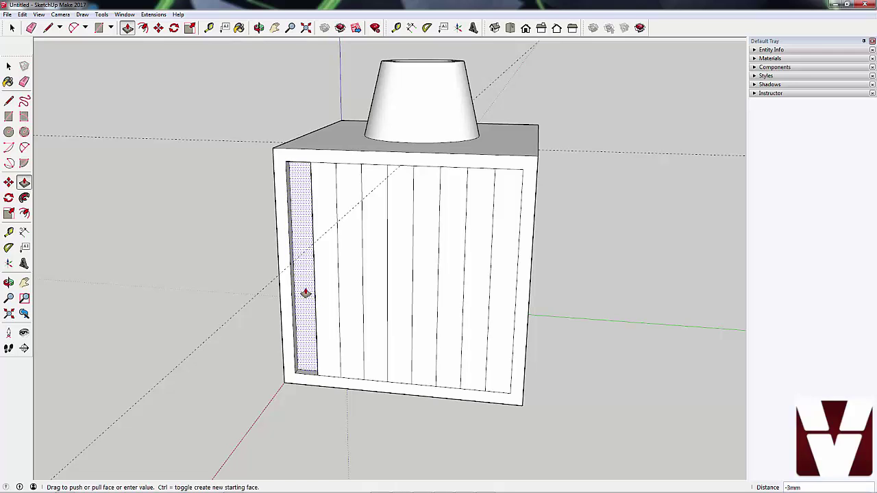
click(306, 293)
click(354, 312)
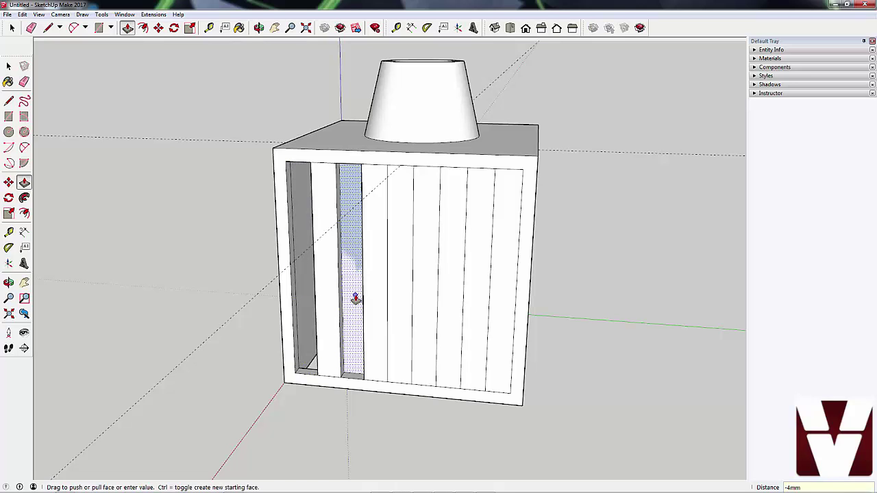
key(Return)
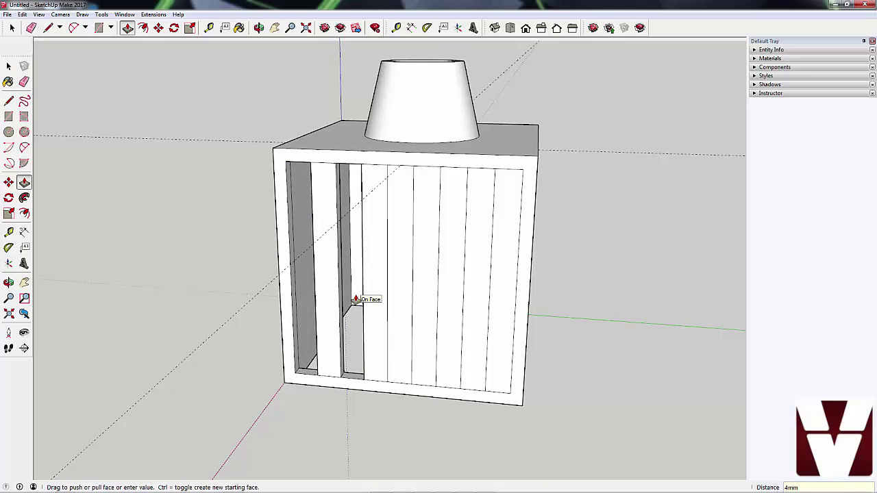
double_click(397, 304)
text(4)
key(Return)
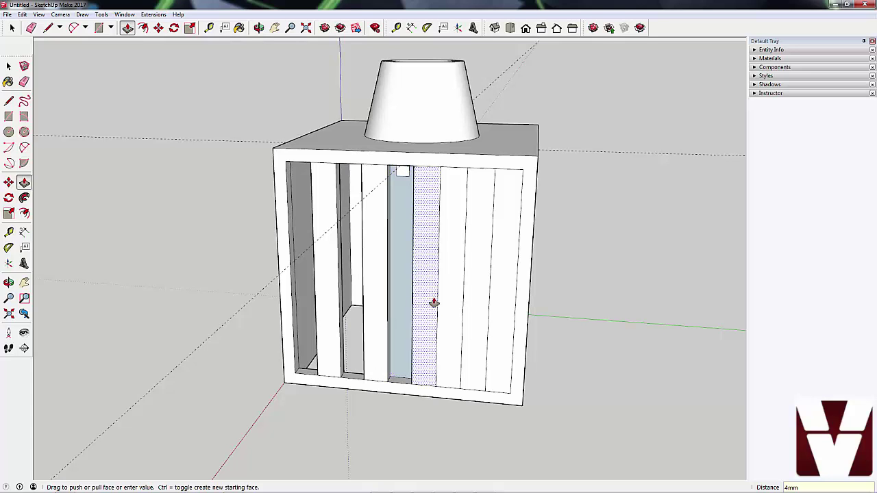
- Push the remaining alternate strips in, through to the rightmost strip
double_click(445, 302)
middle_drag(444, 297, 398, 272)
key(Escape)
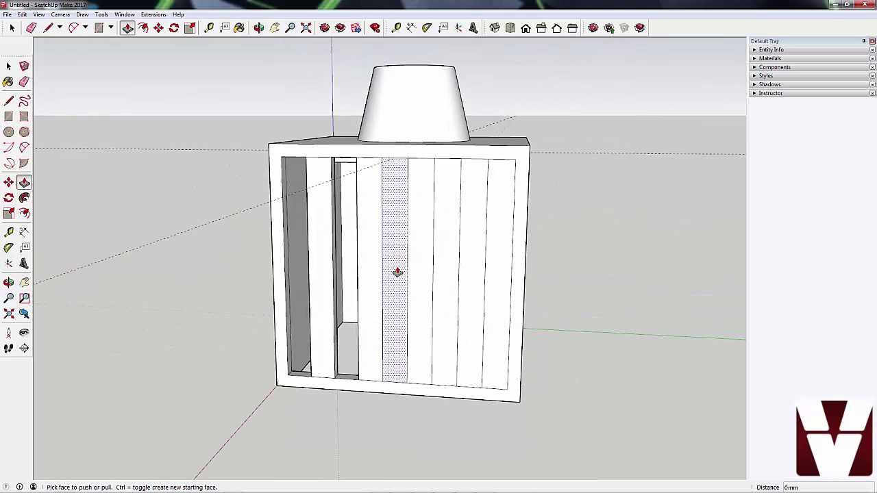
click(448, 270)
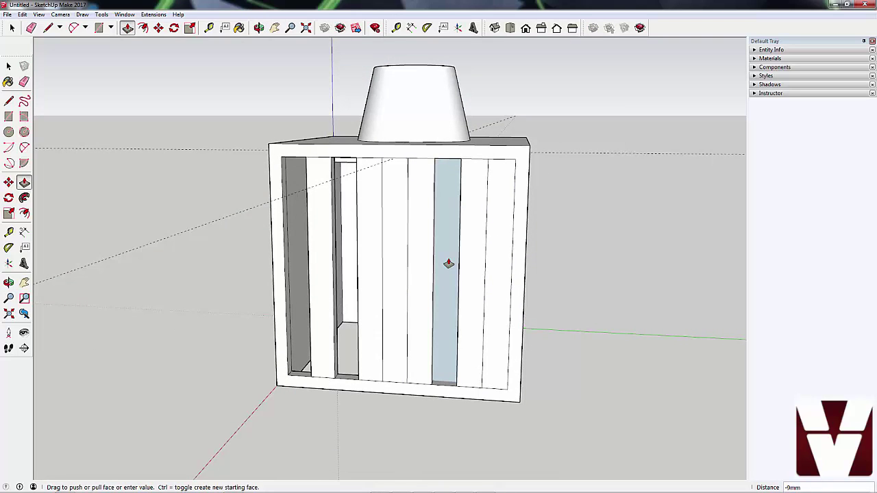
click(448, 264)
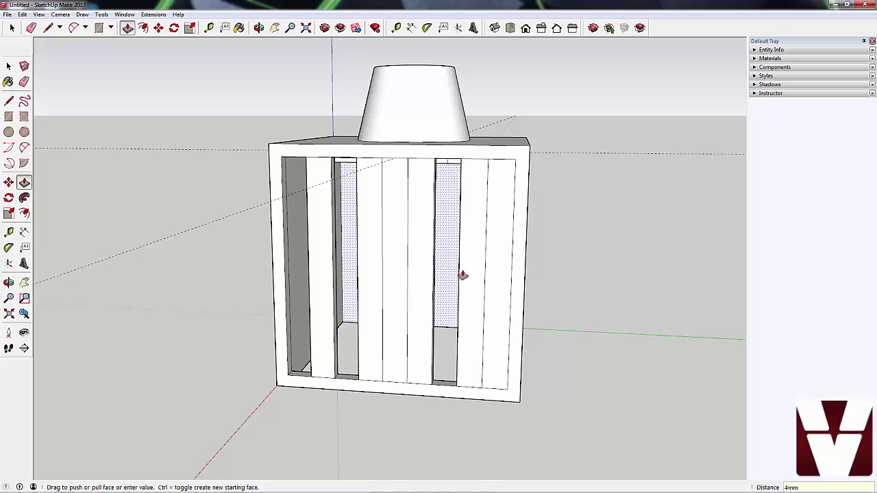
click(503, 281)
click(503, 281)
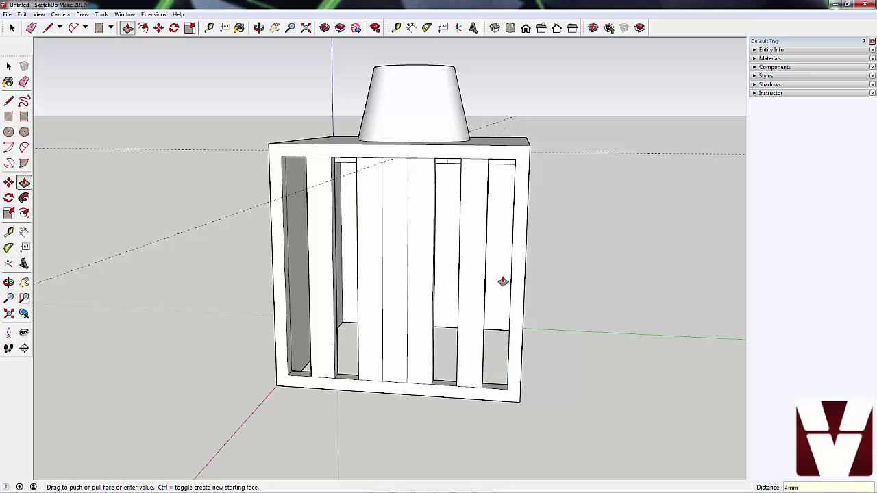
key(space)
click(388, 339)
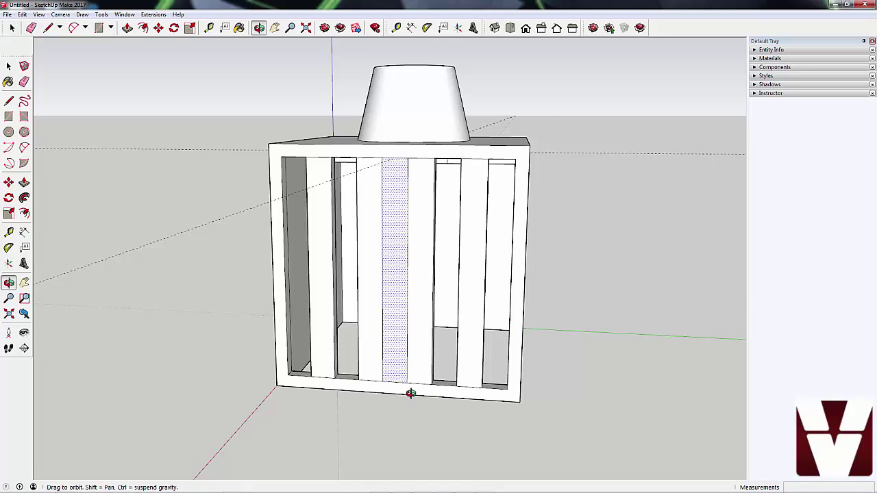
- Orbit and zoom to look up into the crate at the rail's inner corner and cross bars
middle_drag(411, 393, 372, 349)
scroll(383, 253, up, 3)
middle_drag(462, 236, 274, 189)
scroll(417, 121, up, 4)
scroll(381, 217, down, 5)
scroll(273, 202, up, 5)
scroll(274, 201, up, 3)
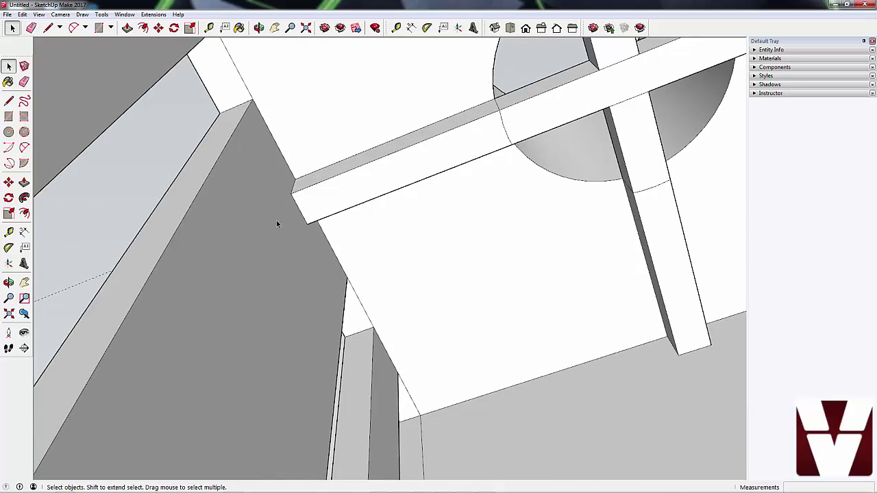
scroll(319, 238, down, 1)
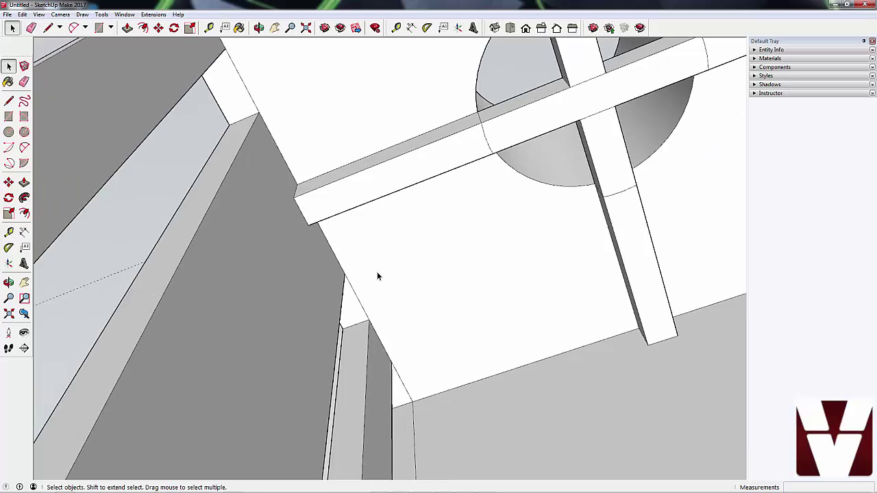
- Draw a 4 by 4 mm square at the rail end and extrude it 4 mm
key(r)
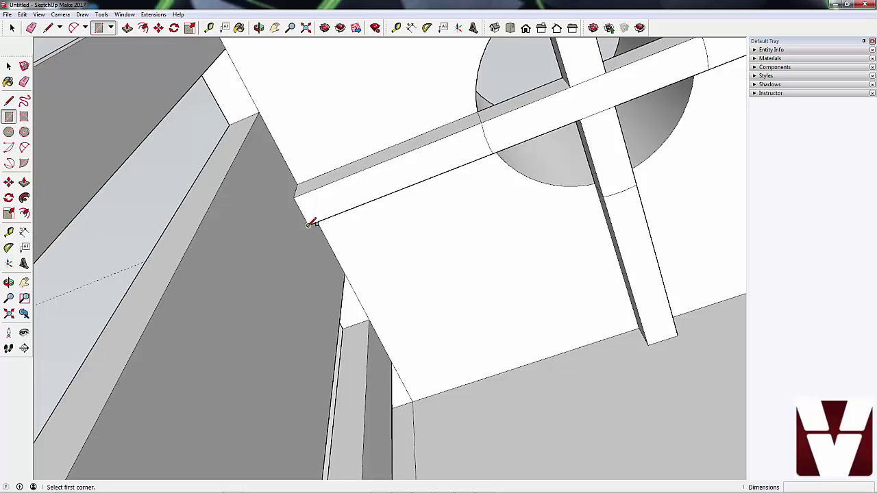
click(309, 225)
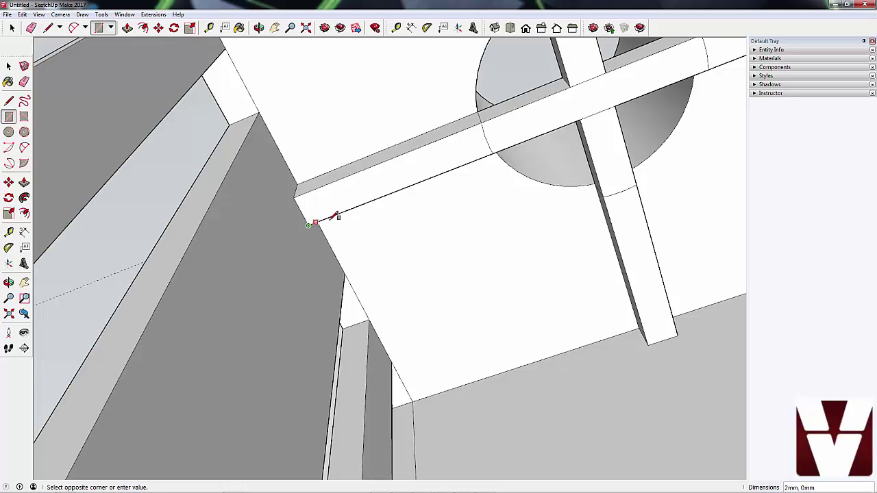
click(327, 184)
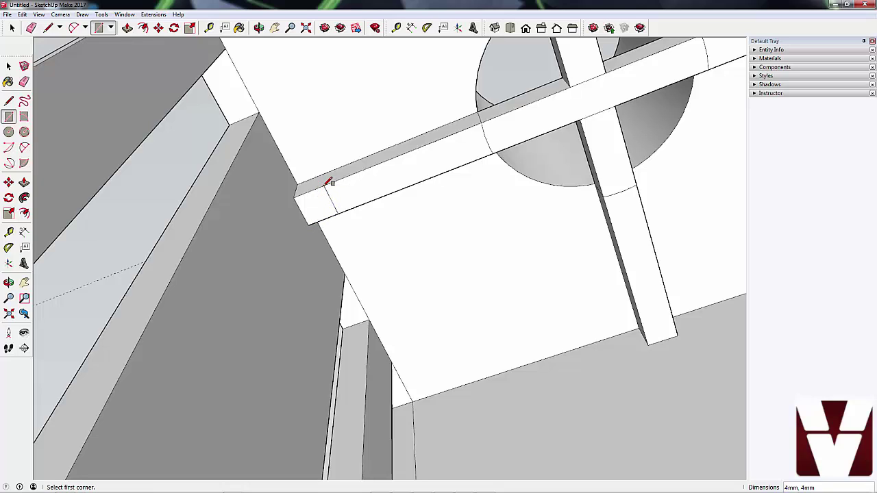
key(p)
click(314, 202)
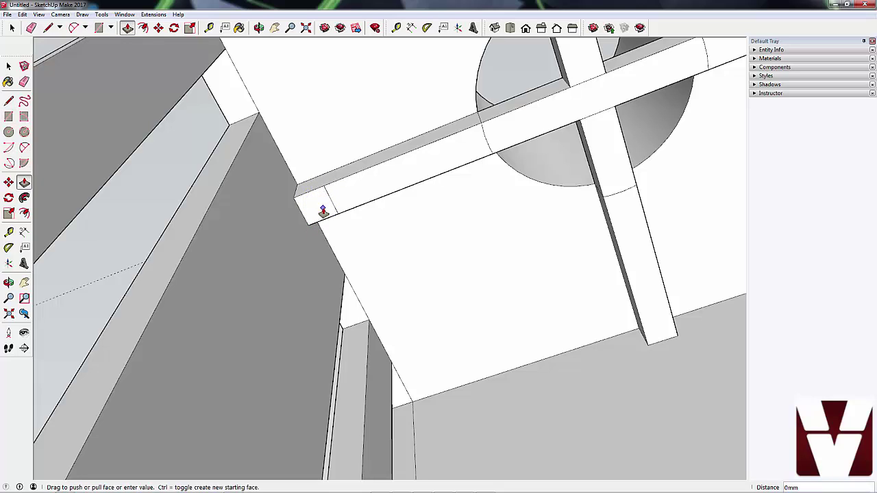
key(space)
click(314, 209)
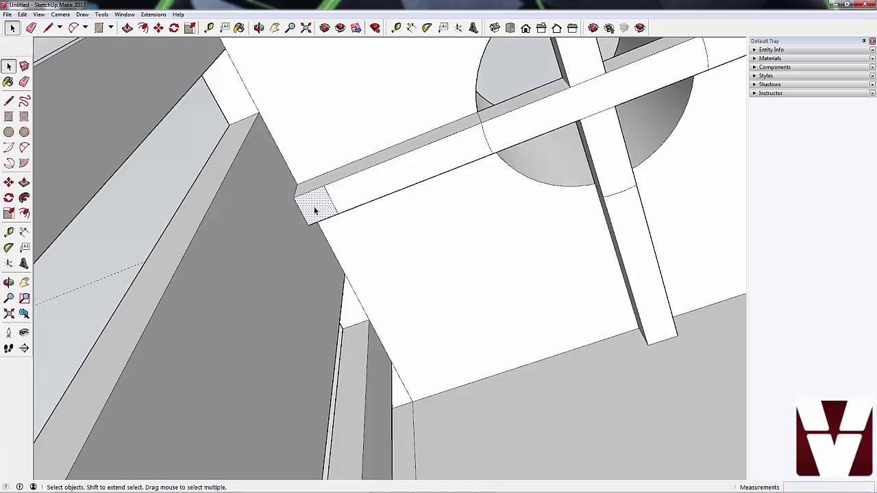
key(p)
click(313, 208)
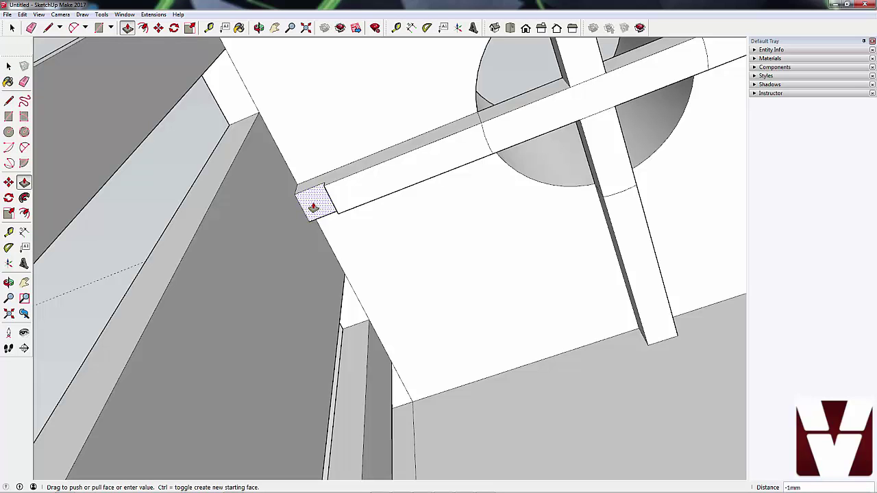
text(4)
key(Return)
- Pull the central front slat face and set it back flush
middle_drag(309, 229, 504, 363)
click(504, 364)
key(p)
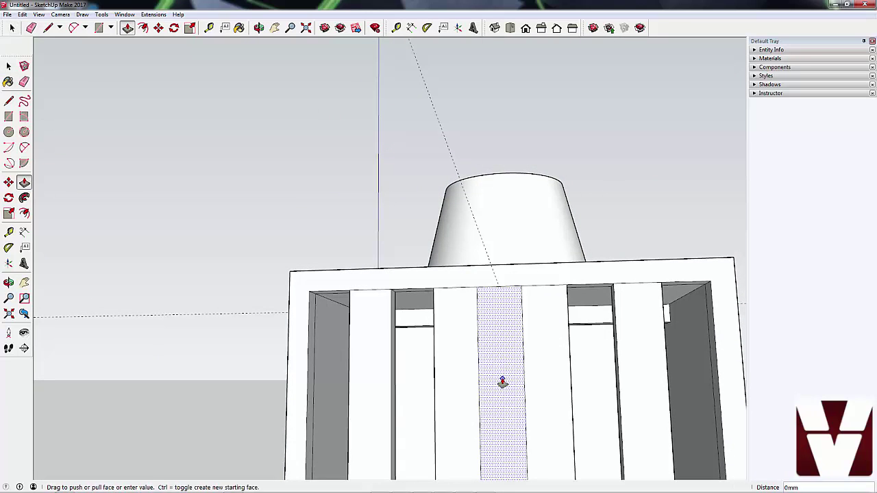
click(504, 375)
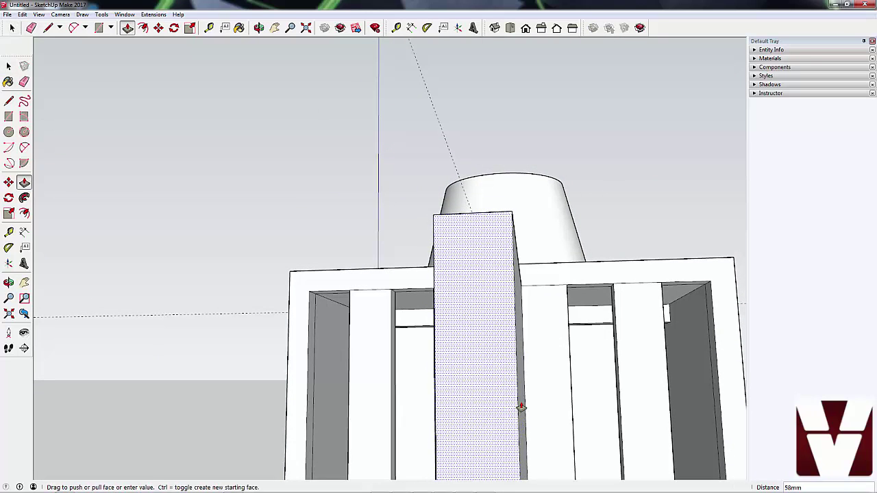
middle_drag(525, 356, 329, 256)
- Draw a line at the rail's end corner to close a small face
scroll(329, 257, up, 3)
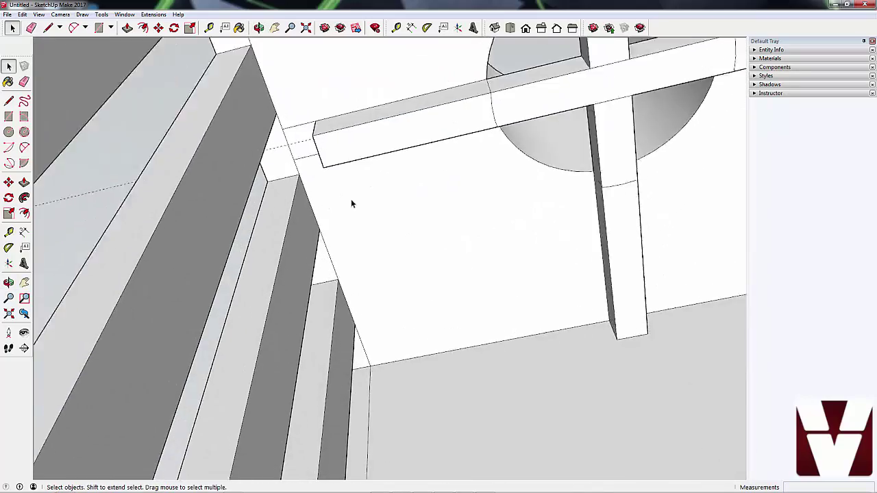
middle_drag(350, 201, 362, 230)
key(l)
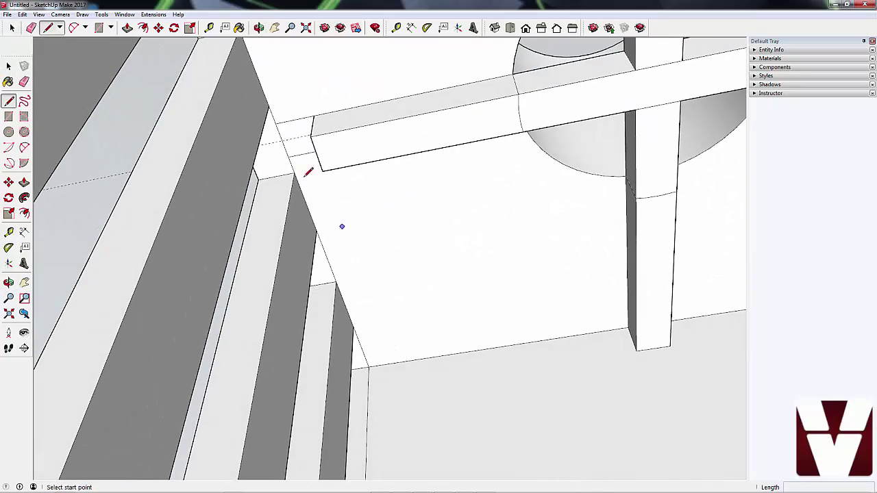
click(275, 124)
click(312, 136)
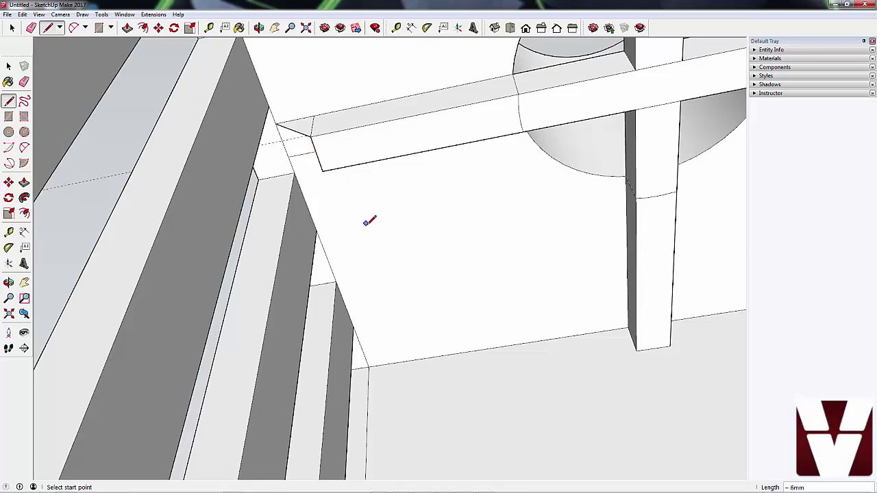
- Pull the new corner face out 3 mm to fill the gap beside the wall
key(p)
middle_drag(368, 248, 304, 137)
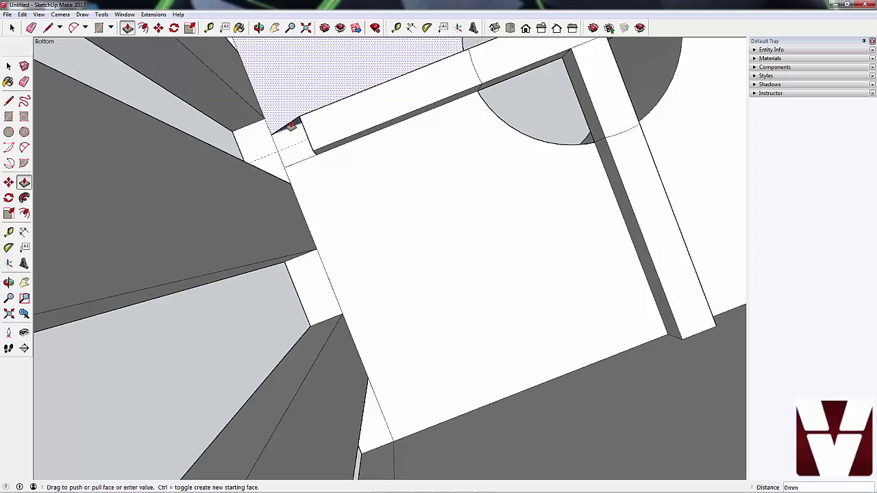
click(292, 129)
click(295, 132)
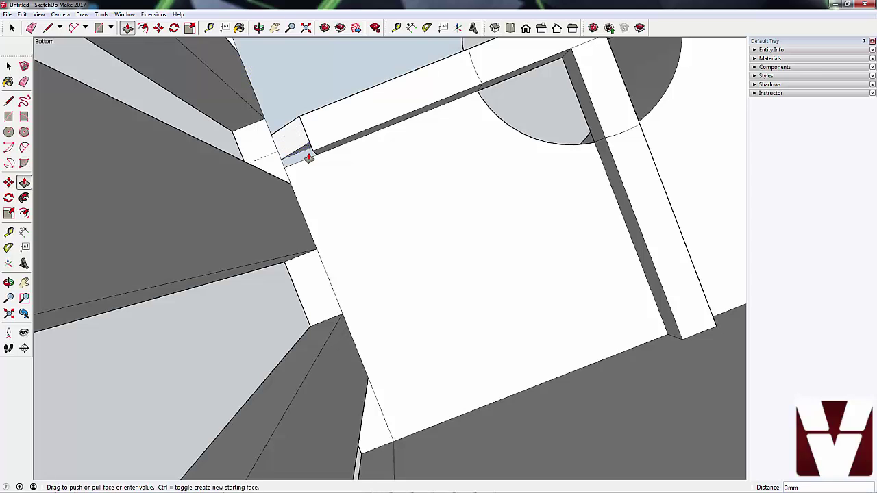
click(308, 159)
key(space)
middle_drag(352, 131, 336, 213)
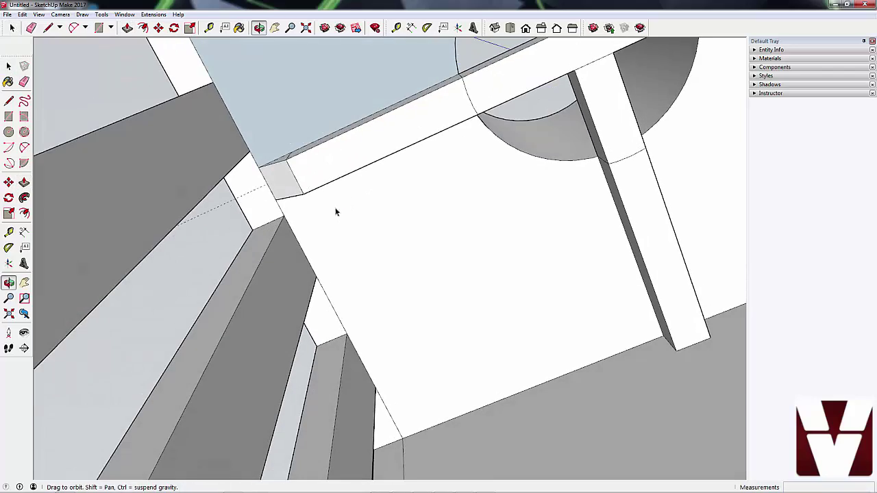
middle_drag(274, 172, 671, 309)
scroll(491, 253, down, 5)
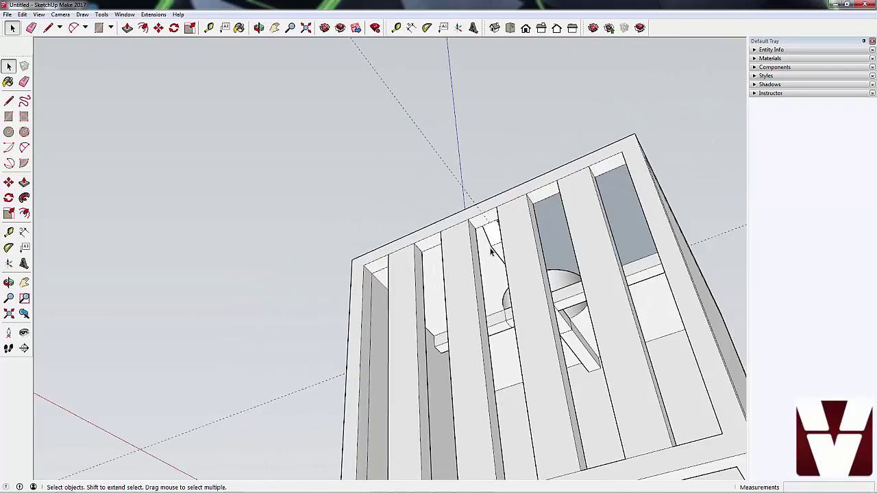
- Reverse the lower-left floor face inside the crate so it shows white
middle_drag(490, 252, 522, 152)
middle_drag(625, 232, 205, 207)
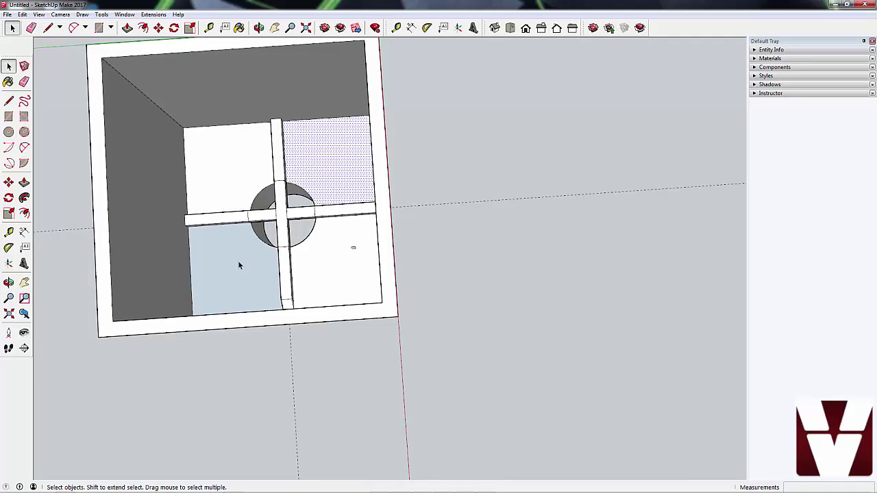
right_click(254, 297)
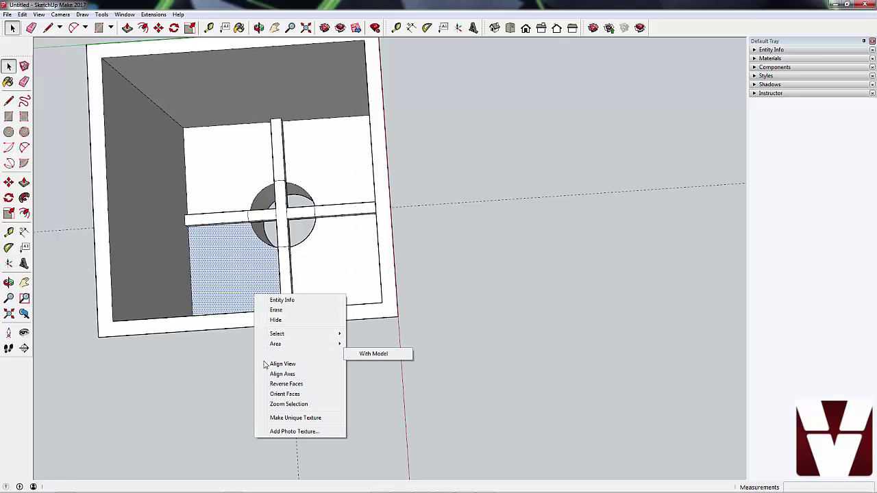
click(286, 385)
click(455, 365)
click(210, 260)
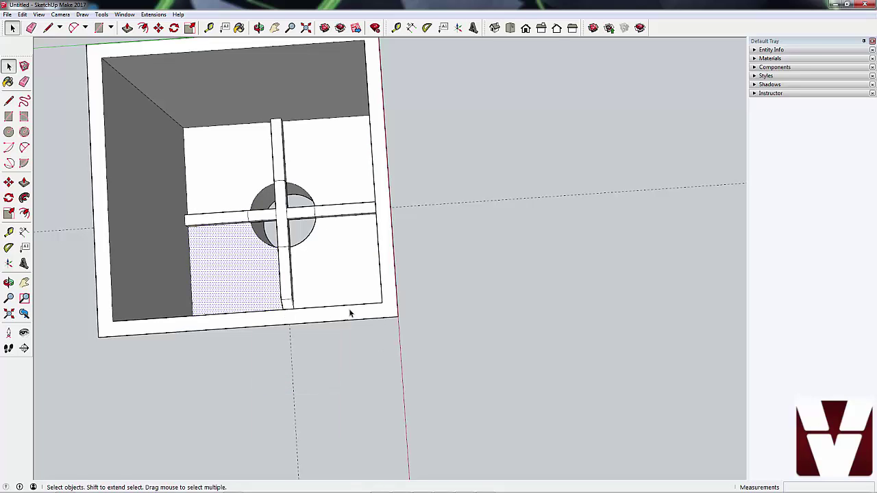
click(488, 329)
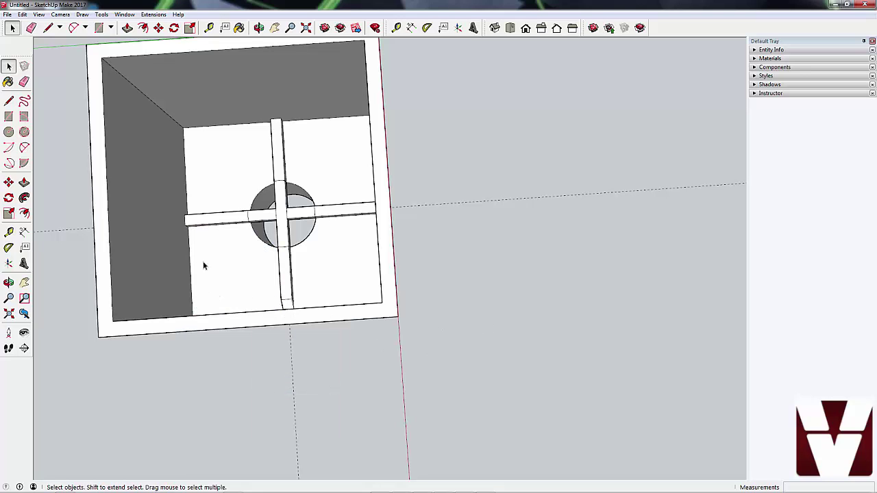
- Push/pull the rightmost front slat 4 mm so it lines up with the others
middle_drag(458, 275, 162, 234)
scroll(161, 233, down, 3)
middle_drag(303, 210, 493, 239)
key(p)
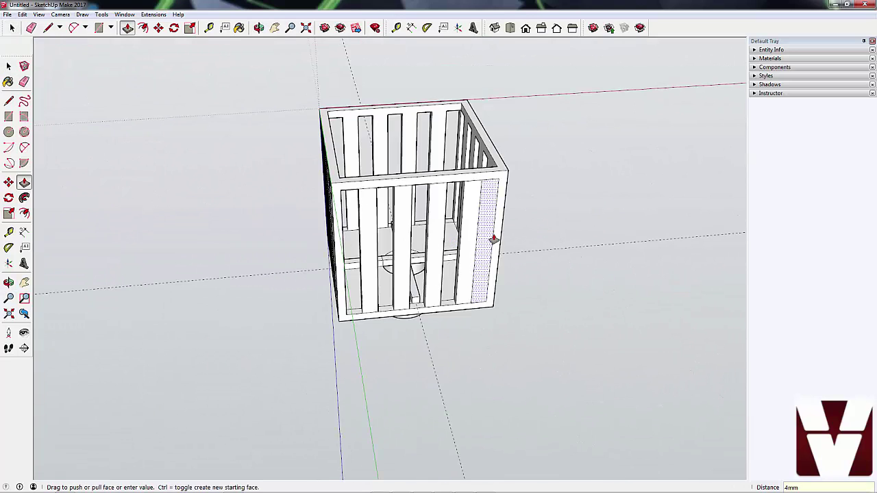
click(488, 238)
click(488, 237)
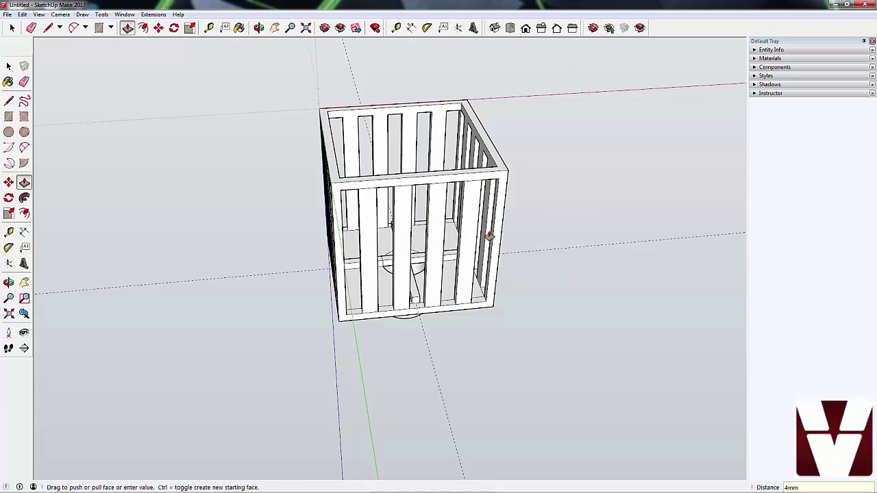
key(space)
middle_drag(544, 256, 489, 325)
scroll(464, 293, up, 2)
middle_drag(464, 293, 402, 268)
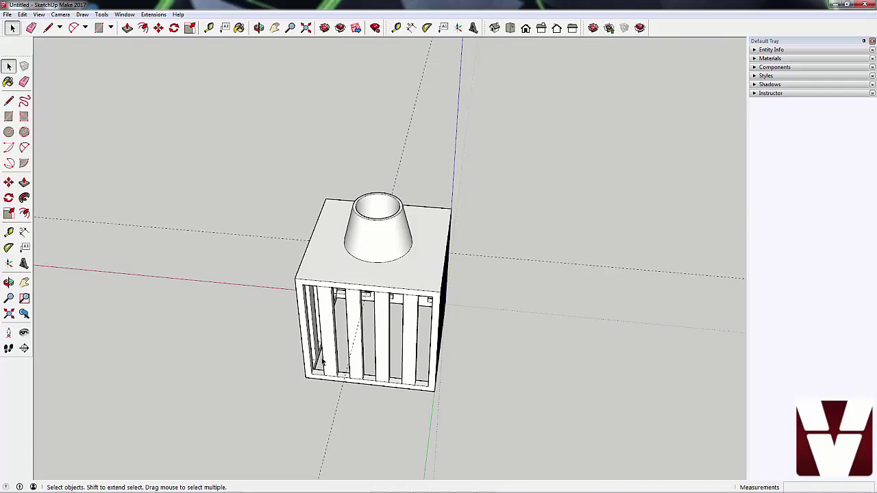
middle_drag(408, 363, 373, 194)
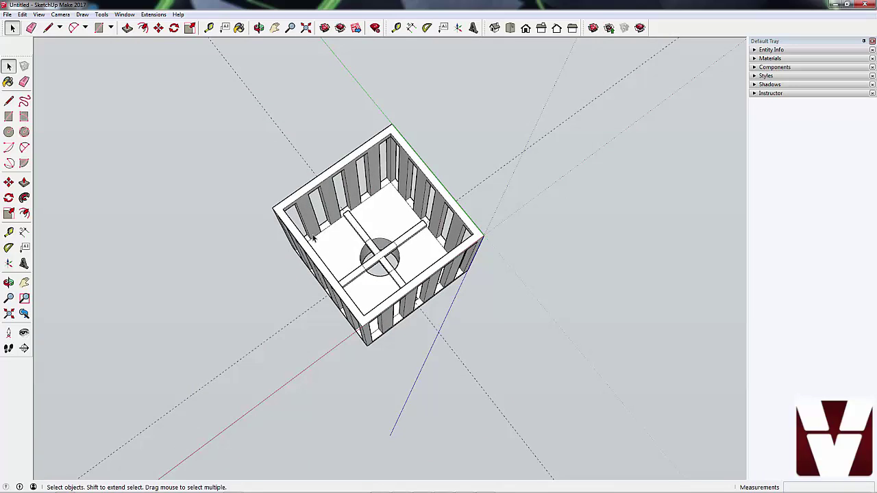
middle_drag(401, 218, 337, 250)
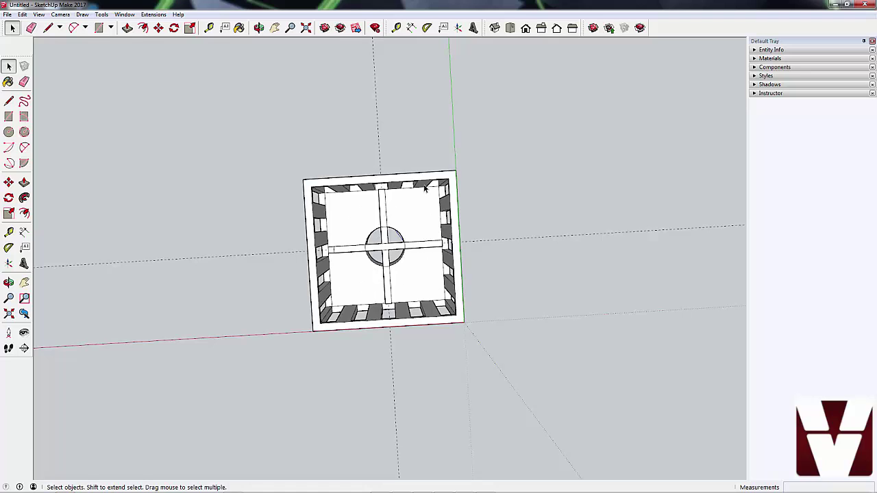
mouse_move(414, 253)
middle_down()
mouse_move(405, 313)
mouse_move(408, 251)
middle_up()
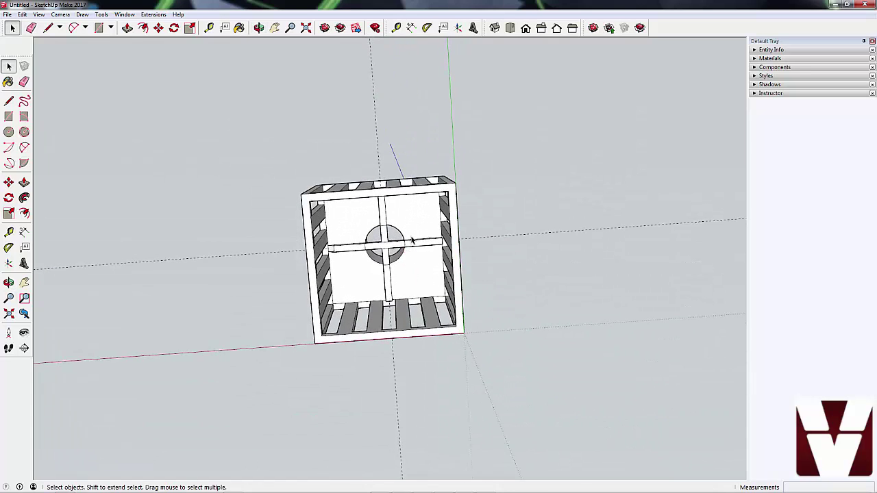
mouse_move(349, 226)
middle_down()
mouse_move(386, 147)
mouse_move(386, 212)
mouse_move(344, 209)
middle_up()
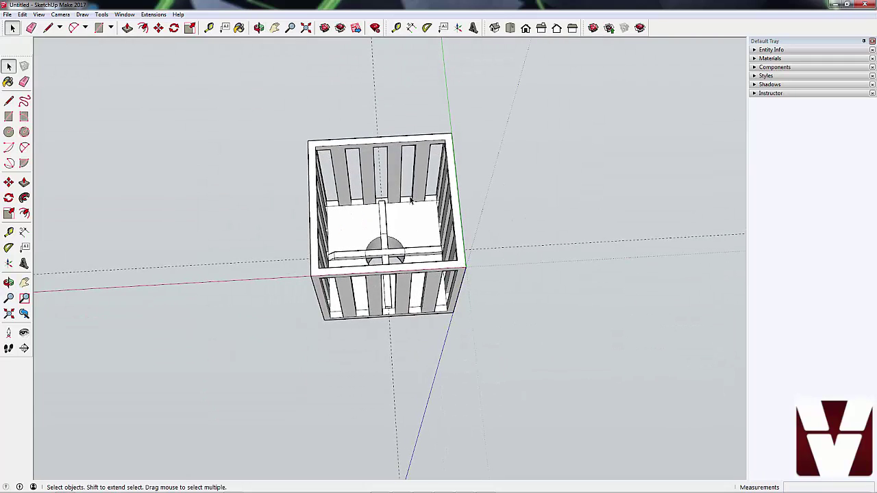
middle_drag(404, 227, 404, 129)
middle_drag(441, 197, 248, 178)
drag(361, 175, 307, 144)
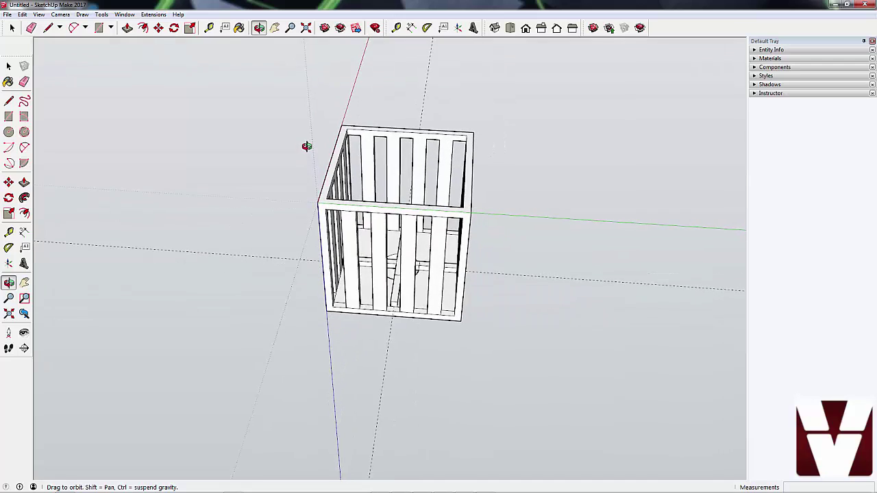
key(space)
scroll(414, 158, up, 5)
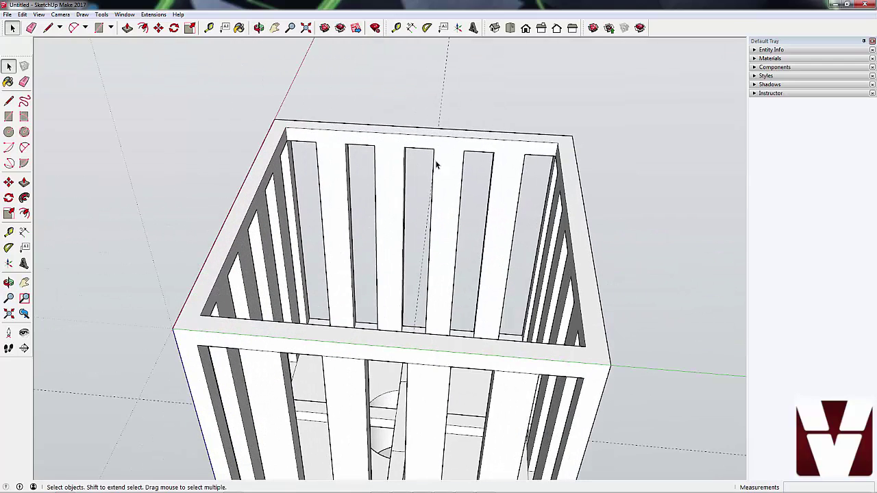
key(r)
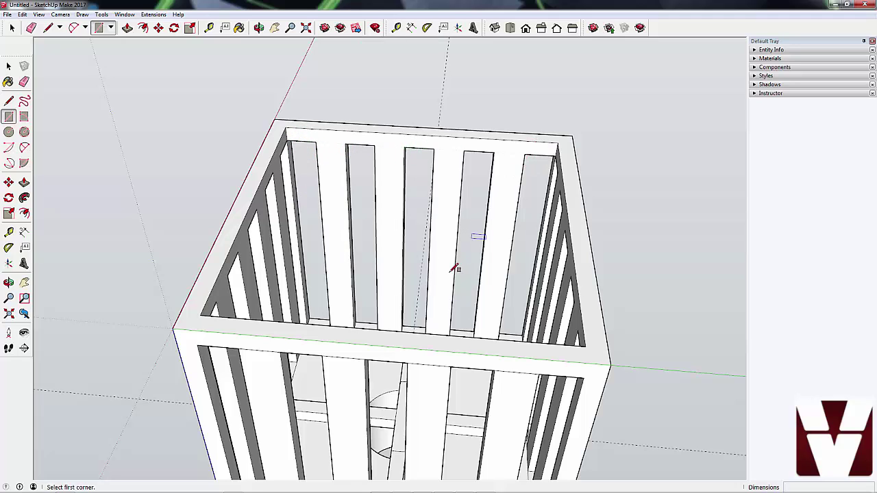
- Draw a rectangle across the back wall's top inner edge and delete the face covering the crate's top
click(285, 127)
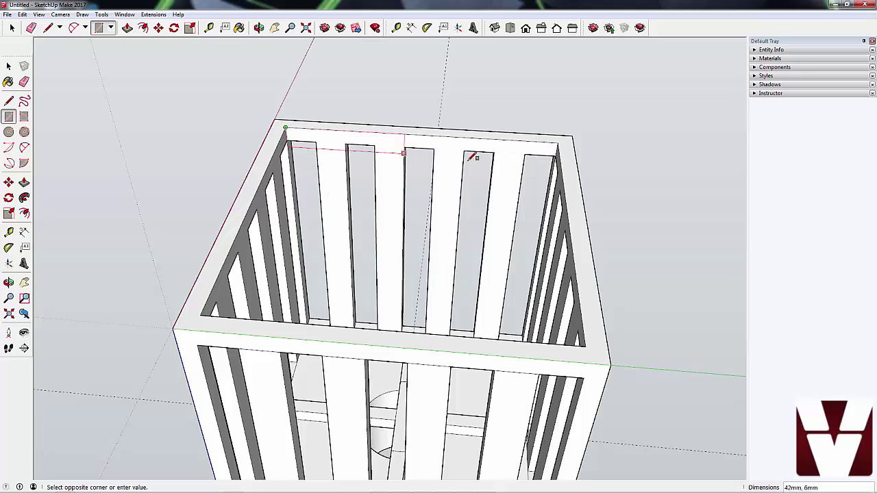
click(556, 156)
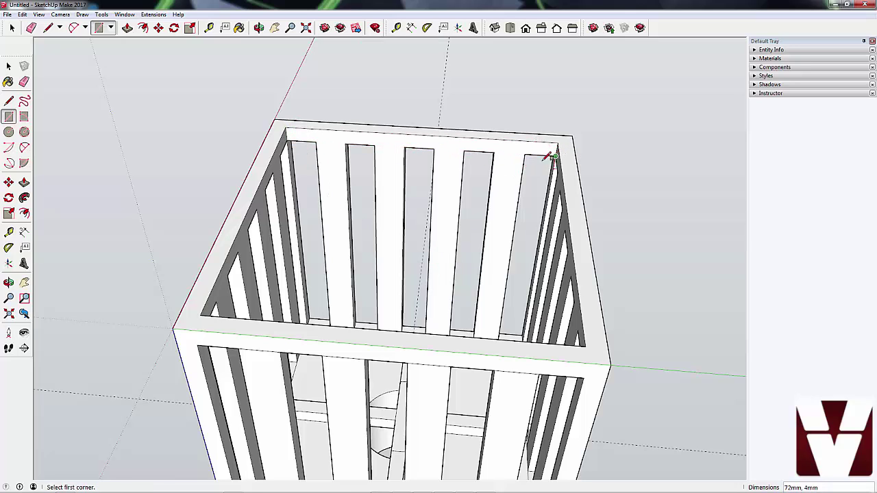
key(space)
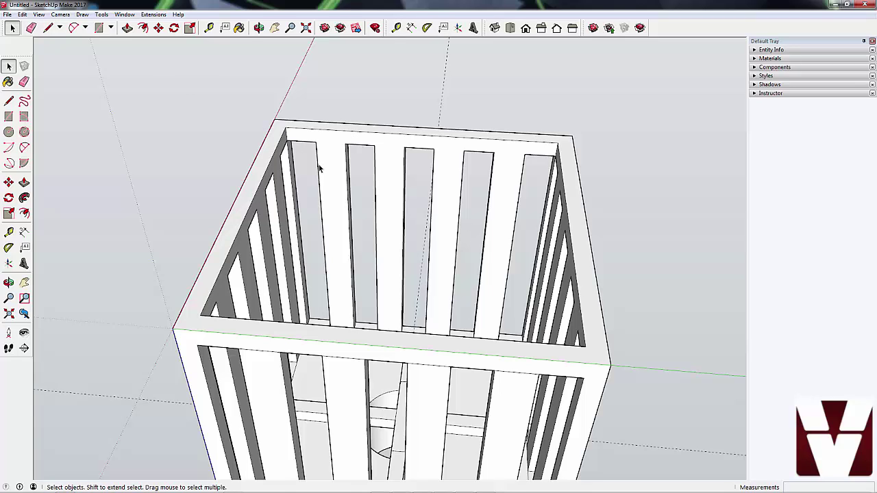
key(r)
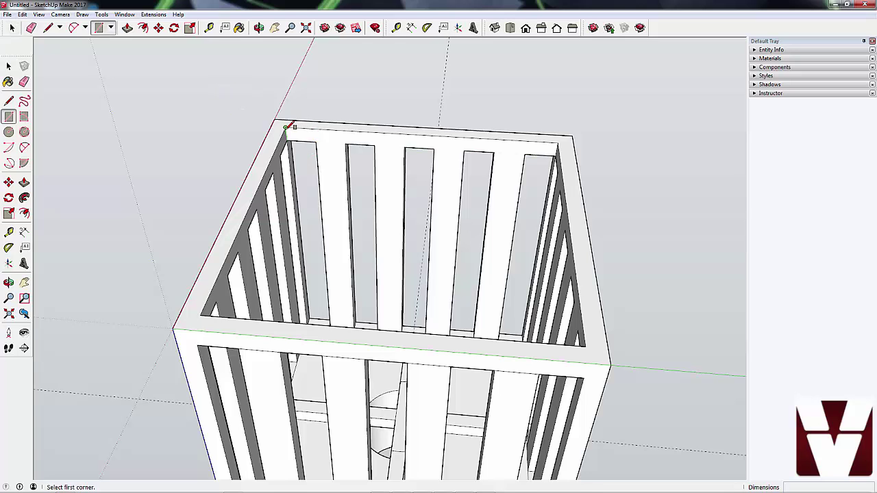
click(286, 127)
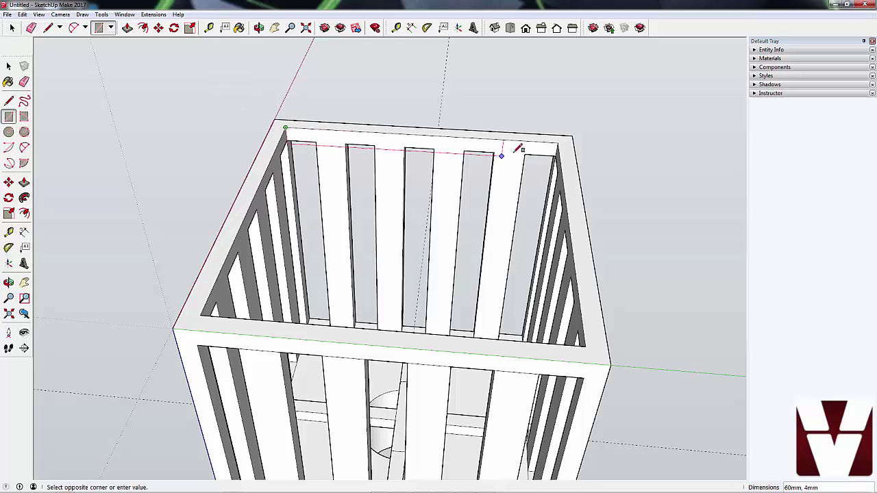
click(559, 152)
key(space)
click(496, 213)
key(Delete)
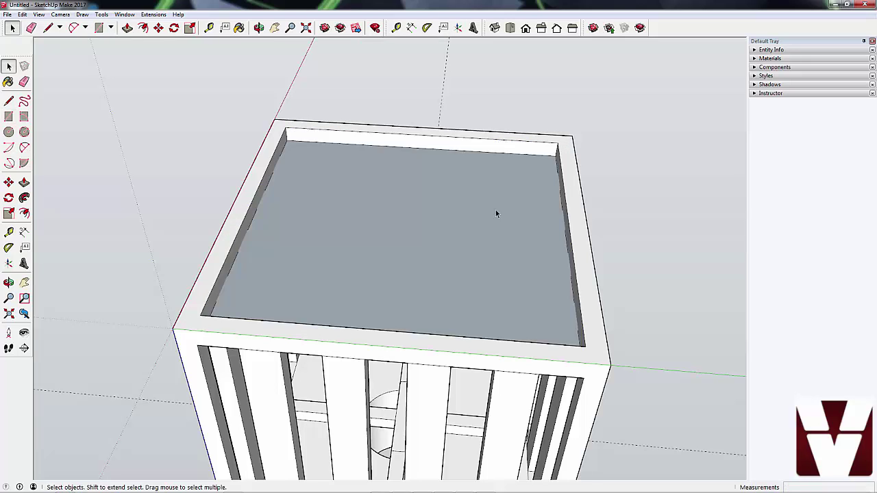
key(Delete)
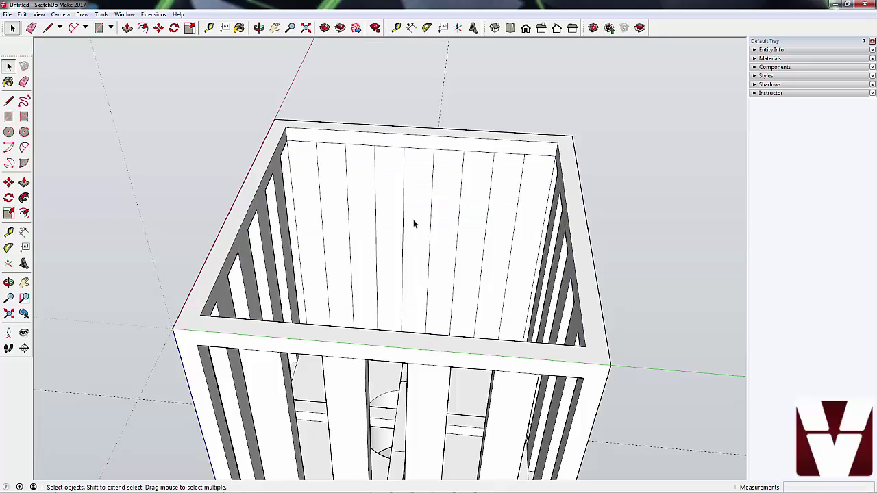
mouse_move(414, 223)
middle_down()
mouse_move(397, 304)
mouse_move(575, 203)
mouse_move(291, 185)
mouse_move(125, 82)
mouse_move(609, 190)
mouse_move(407, 208)
middle_up()
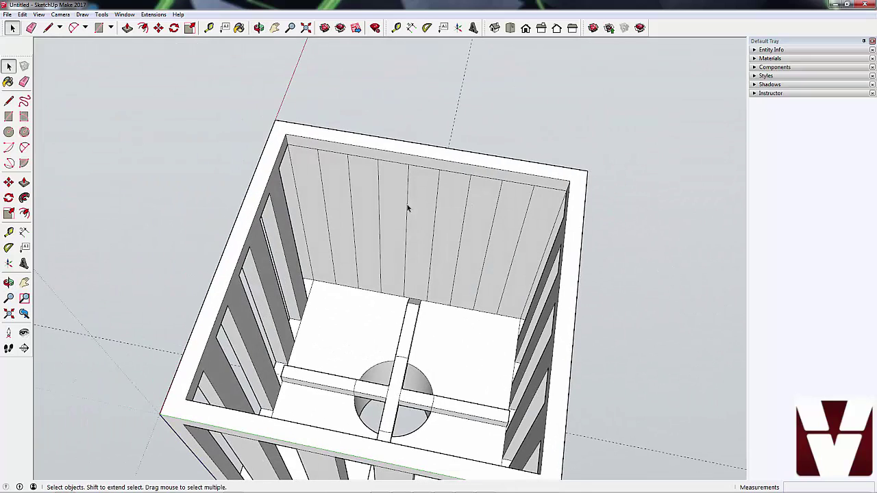
- Delete the five faces filling the gaps between the back-wall slats
click(316, 187)
key(Delete)
click(362, 189)
key(Delete)
click(431, 176)
key(Delete)
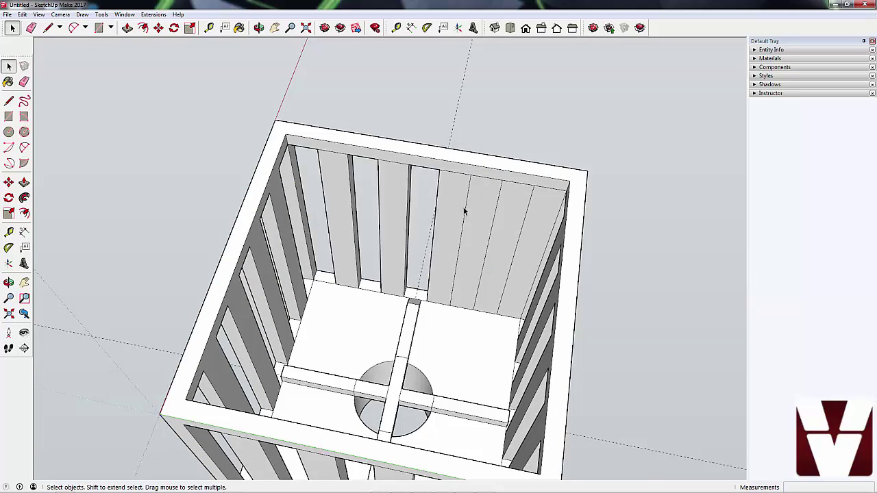
click(478, 209)
key(Delete)
click(534, 219)
key(Delete)
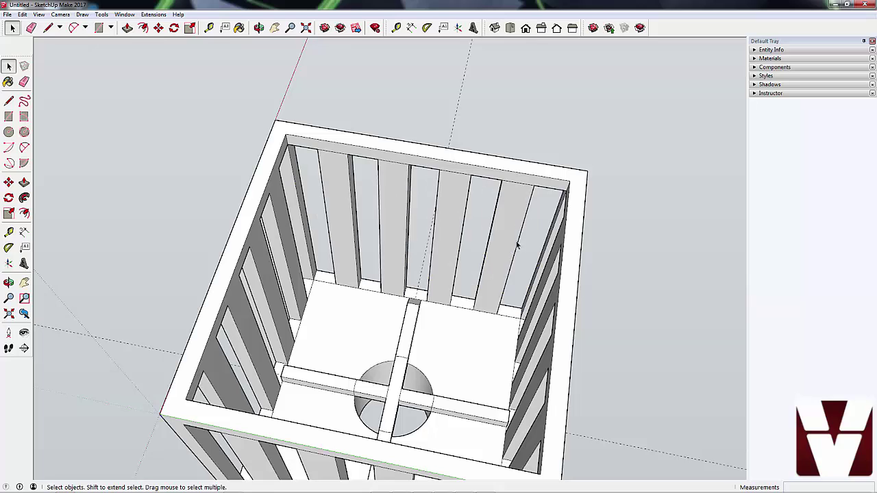
- Thicken the back top rail inward by 4 mm
click(452, 172)
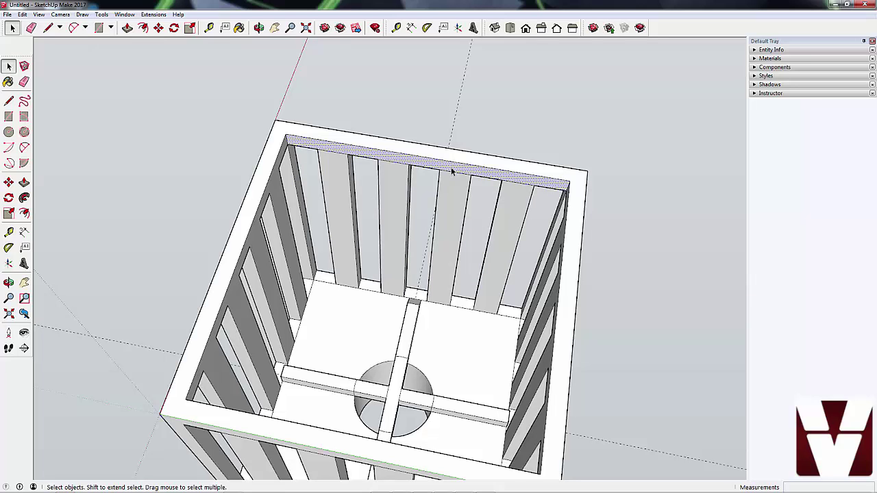
key(p)
click(448, 170)
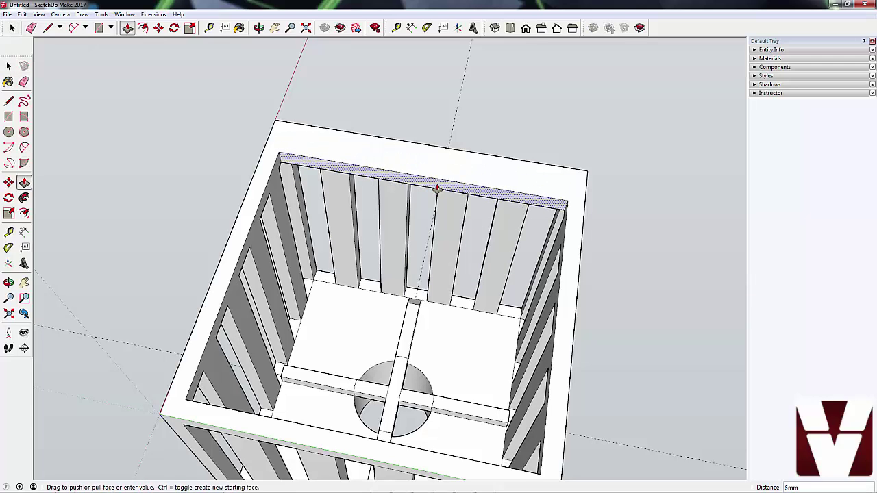
click(438, 186)
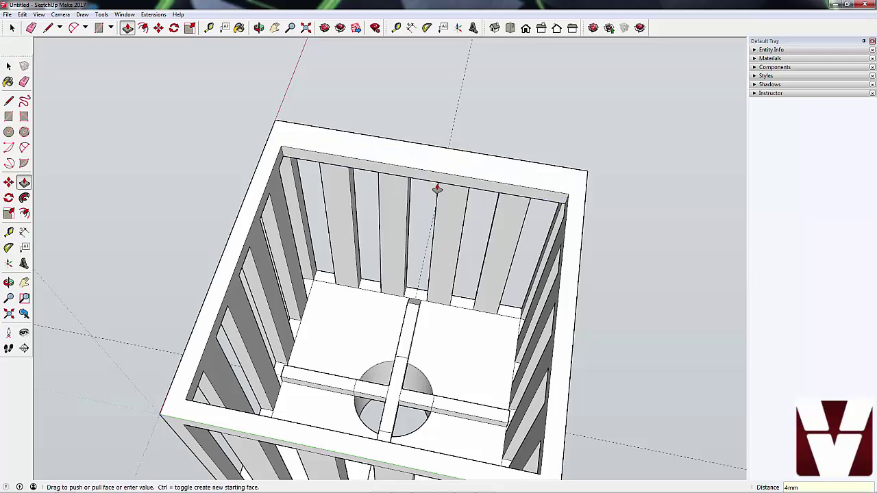
key(space)
middle_drag(464, 210, 489, 158)
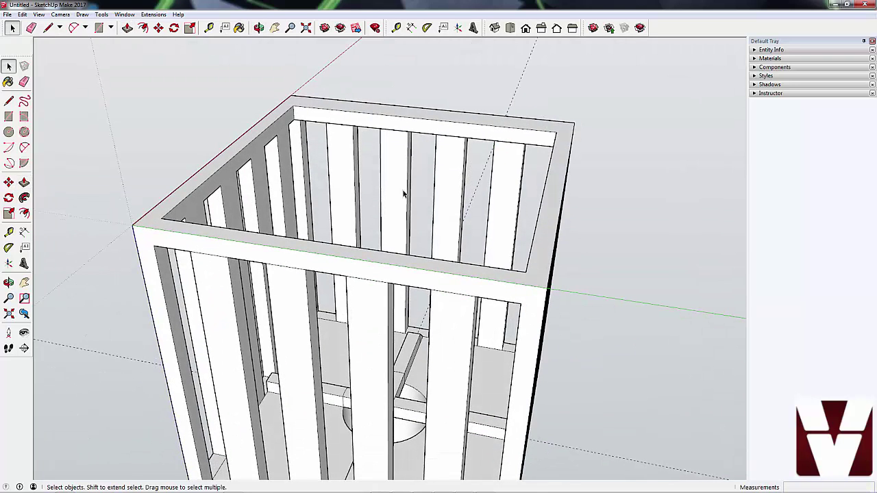
middle_drag(459, 211, 248, 213)
- Draw a line along the far wall's top edge and delete the faces filling its slat gaps
key(l)
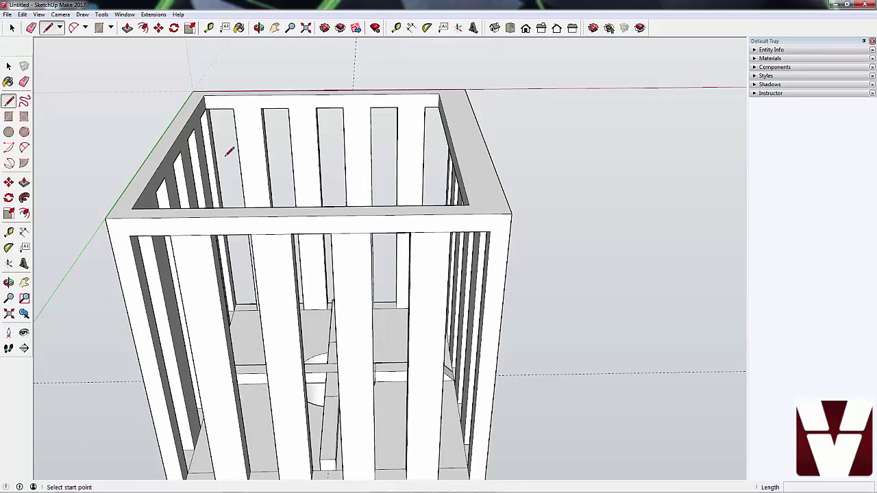
click(234, 107)
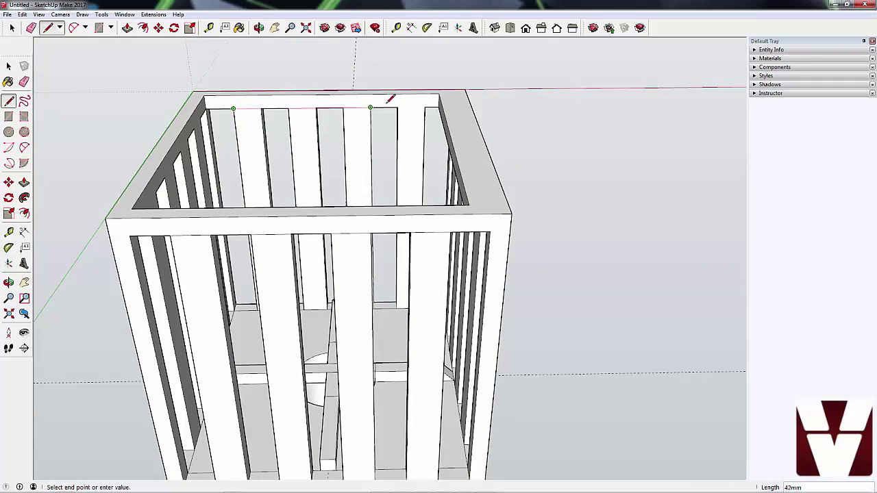
click(426, 103)
key(space)
click(401, 139)
key(Delete)
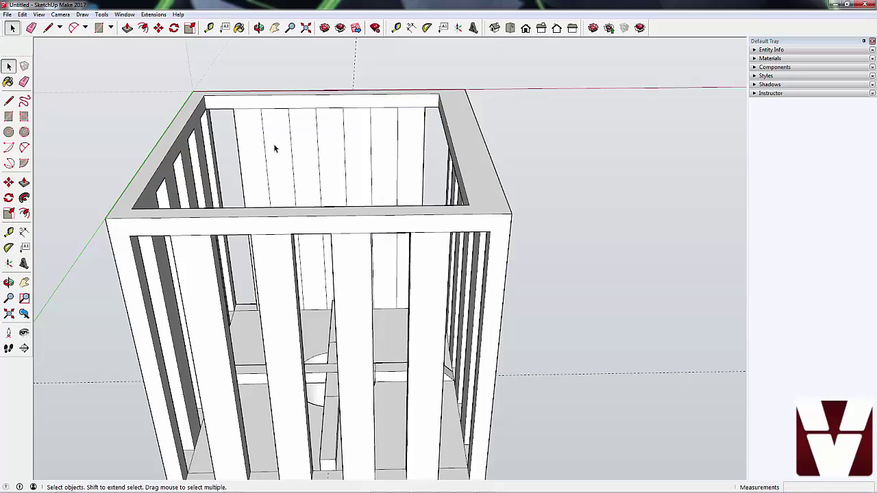
key(l)
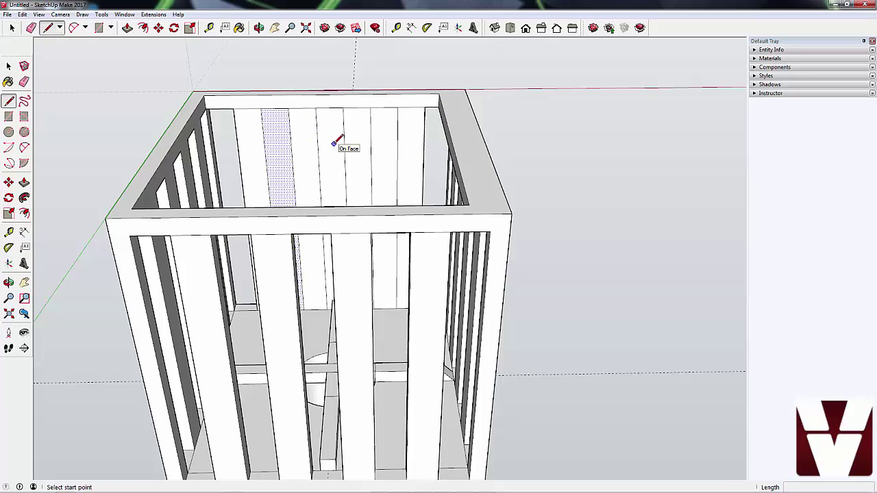
key(space)
key(Delete)
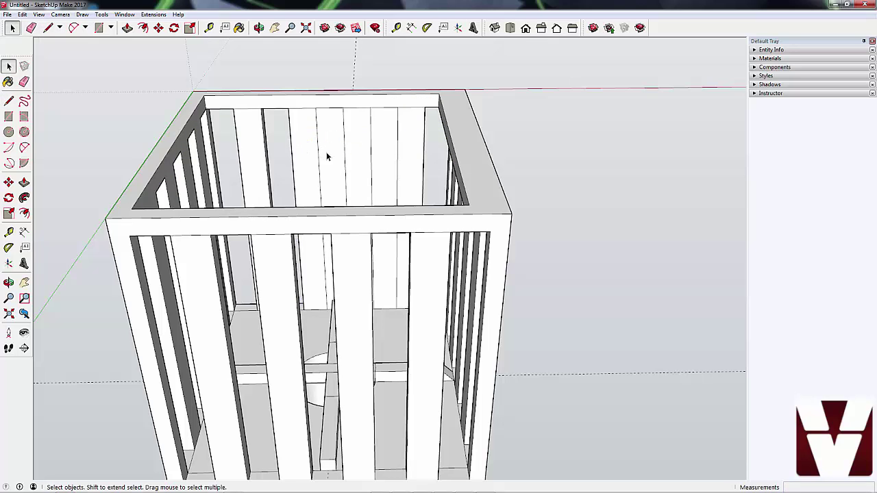
click(334, 157)
key(Delete)
click(384, 157)
key(Delete)
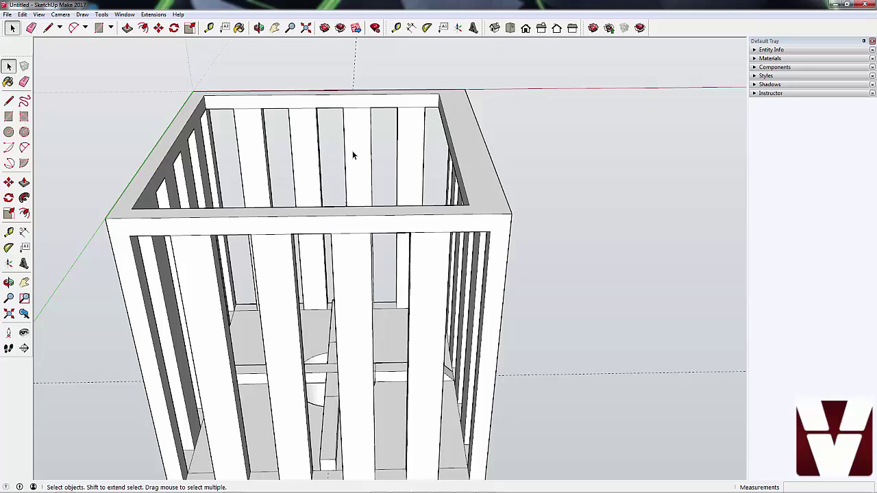
- Thicken the far wall's top rail inward by 8 mm
key(p)
click(348, 108)
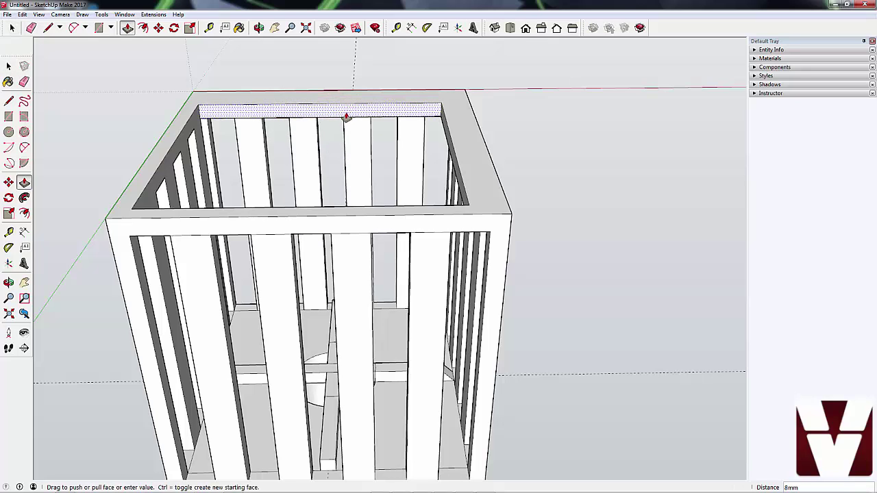
click(346, 118)
middle_drag(347, 117, 165, 243)
- Draw a line across the crate's inner top edge to close a face, then delete that temporary top face
key(l)
mouse_move(235, 117)
middle_down()
mouse_move(279, 167)
mouse_move(255, 75)
middle_up()
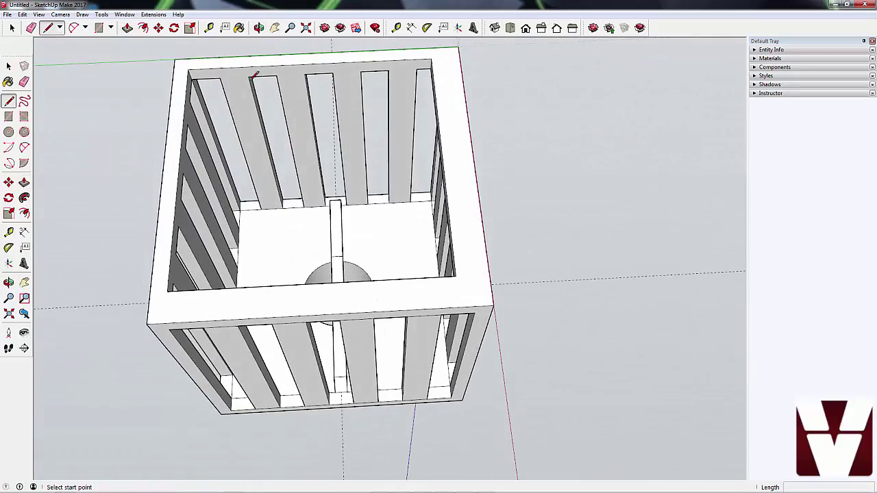
click(220, 77)
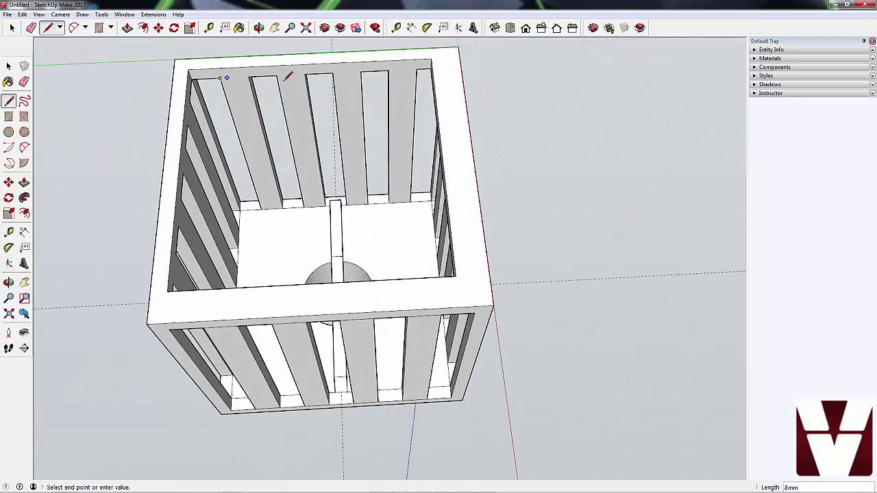
click(421, 66)
key(space)
click(350, 146)
key(Delete)
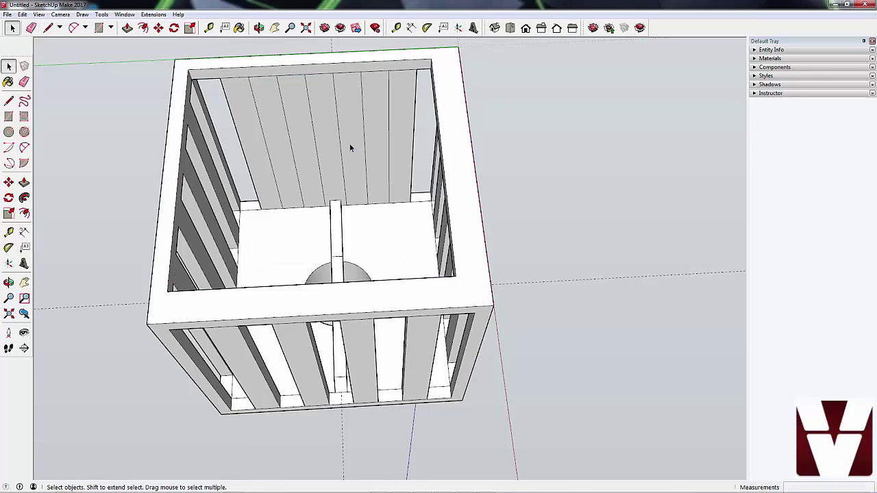
- Delete three back-wall faces between the slats to open the gaps
click(274, 115)
key(Delete)
click(324, 115)
key(Delete)
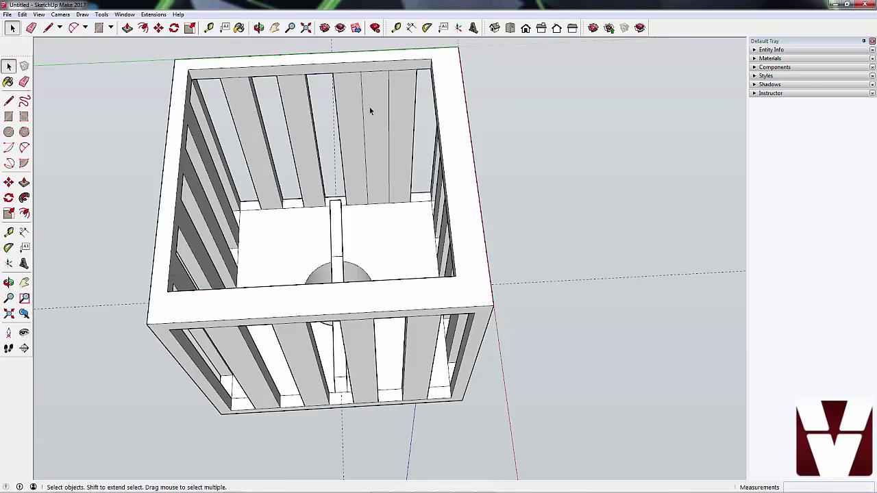
click(375, 118)
key(Delete)
- Push/Pull the back wall's top rail face
key(p)
click(384, 72)
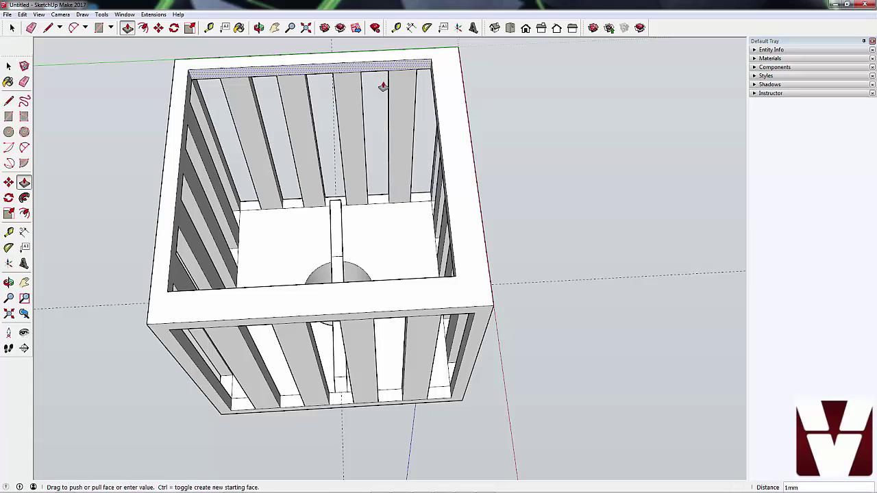
key(Return)
key(space)
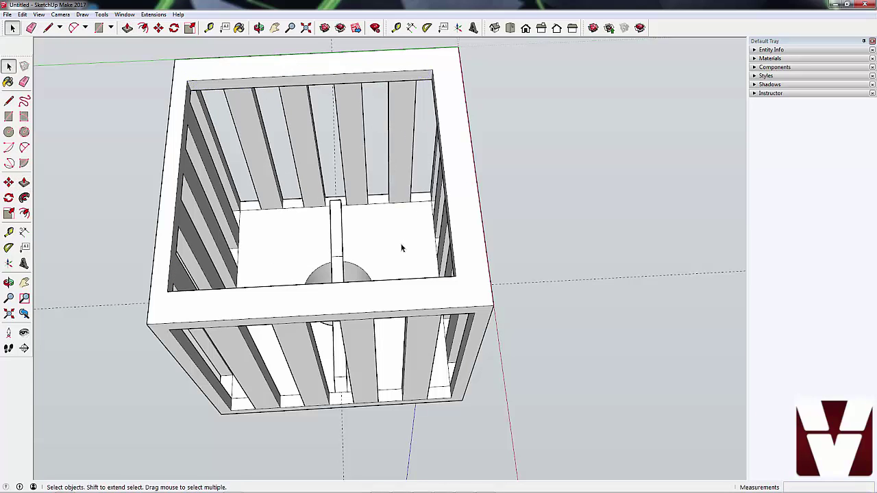
- Draw a line along the back top edge to close the back face, then delete it
middle_drag(402, 248, 421, 53)
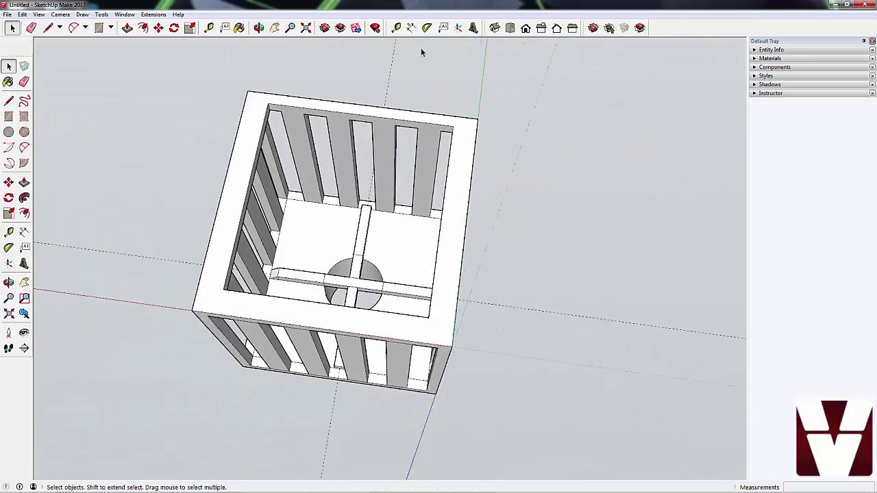
scroll(361, 81, up, 6)
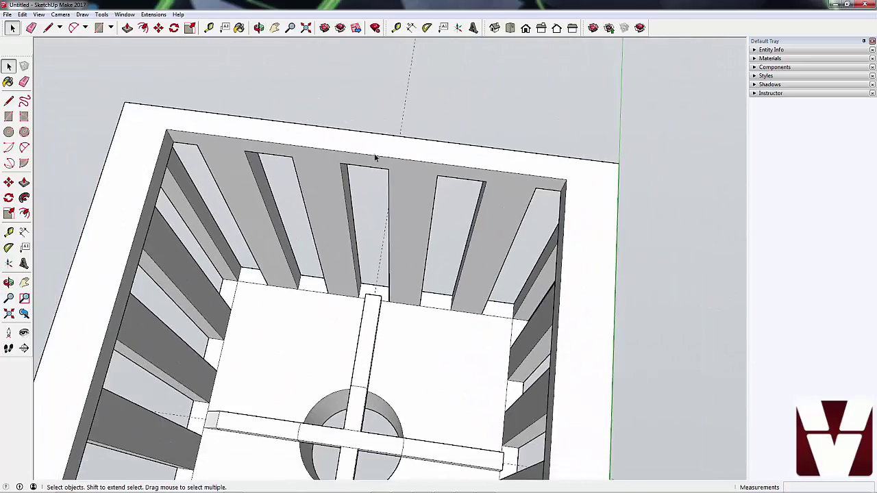
mouse_move(376, 157)
middle_down()
mouse_move(405, 92)
mouse_move(293, 107)
middle_up()
key(l)
click(204, 102)
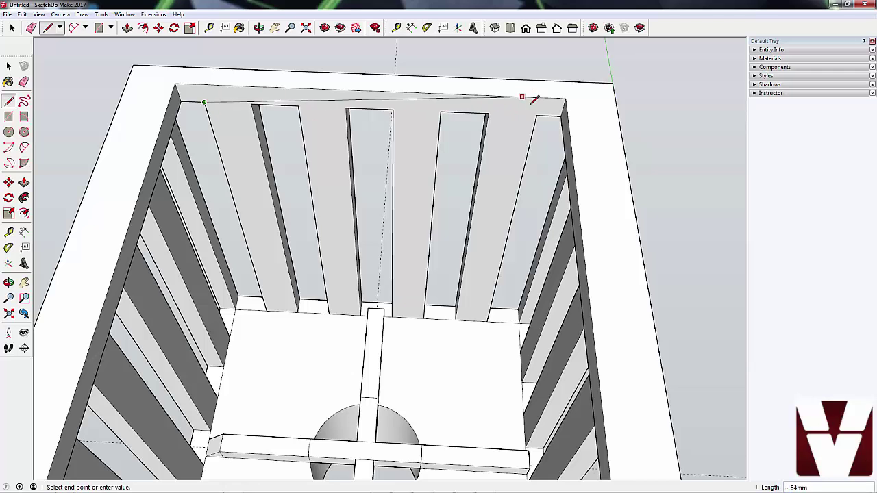
click(541, 109)
key(space)
click(424, 196)
key(Delete)
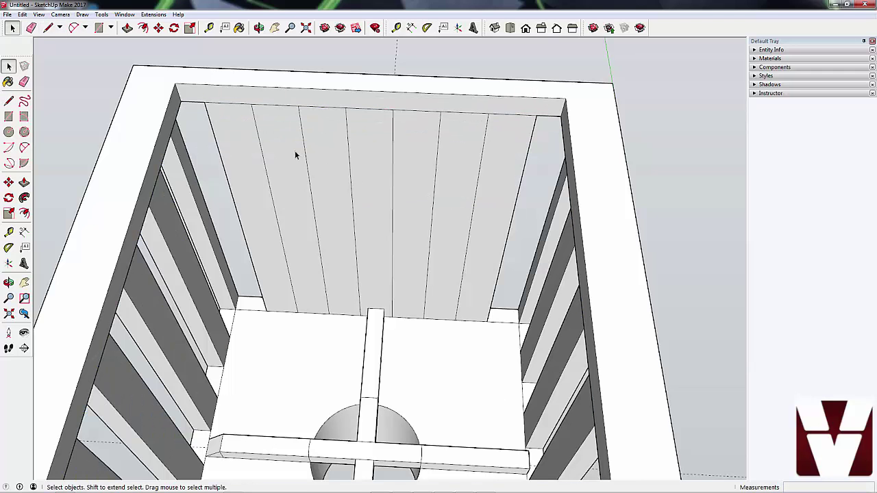
- Delete the centre back-wall face between the slats
click(295, 153)
click(352, 174)
click(374, 158)
key(Delete)
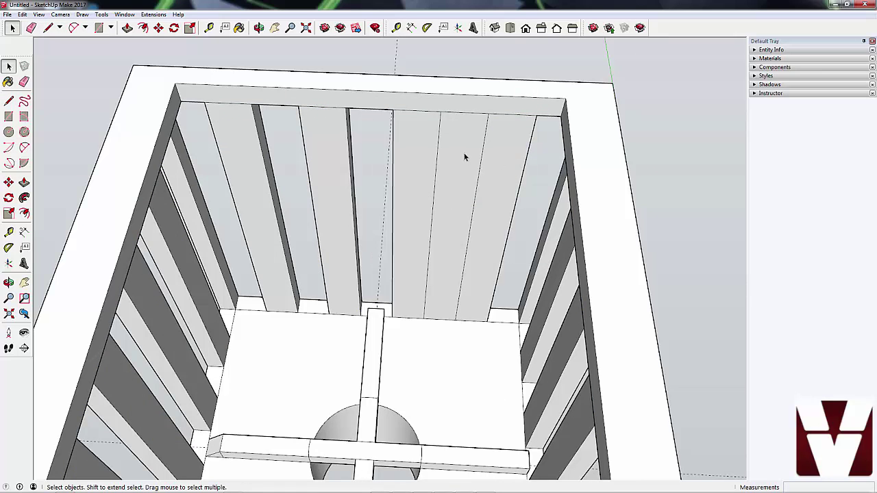
- Push the back rim's top face down slightly below the crate's rim
key(p)
click(455, 103)
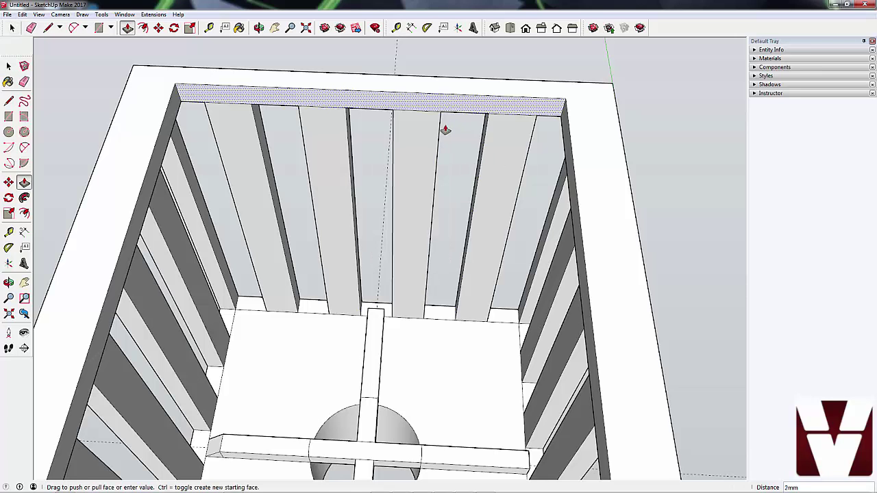
key(space)
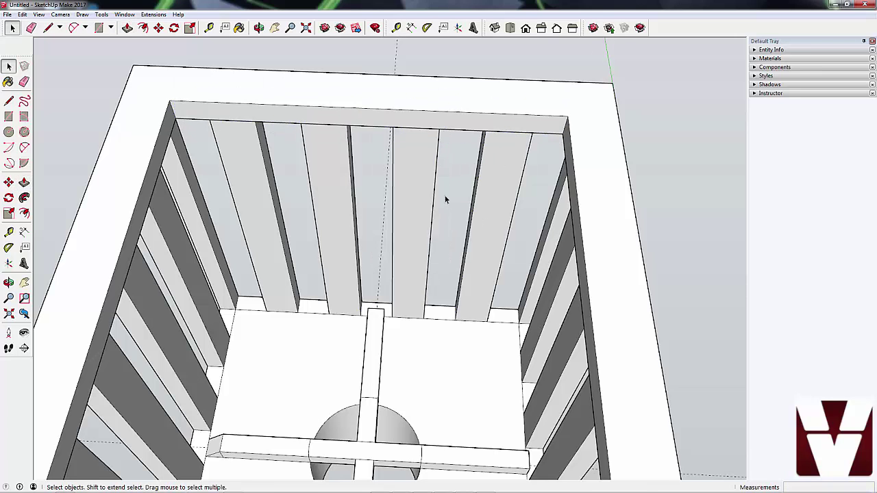
scroll(446, 198, down, 5)
middle_drag(446, 198, 435, 168)
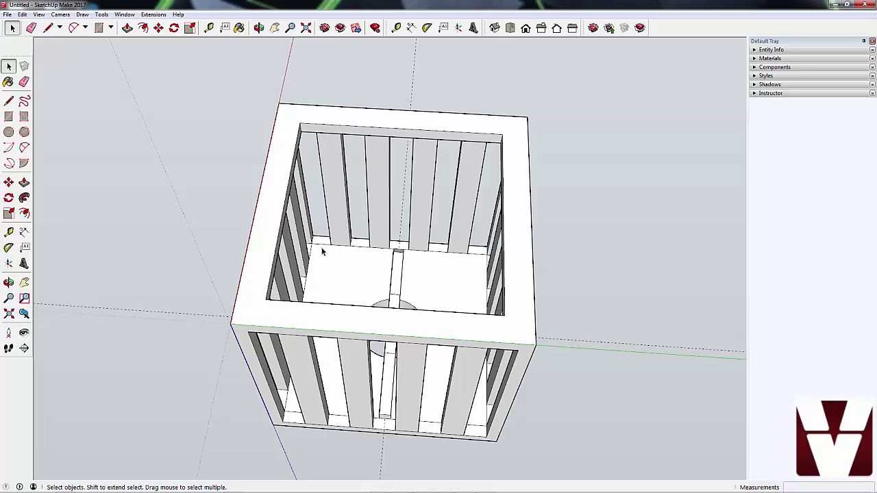
middle_drag(528, 226, 508, 233)
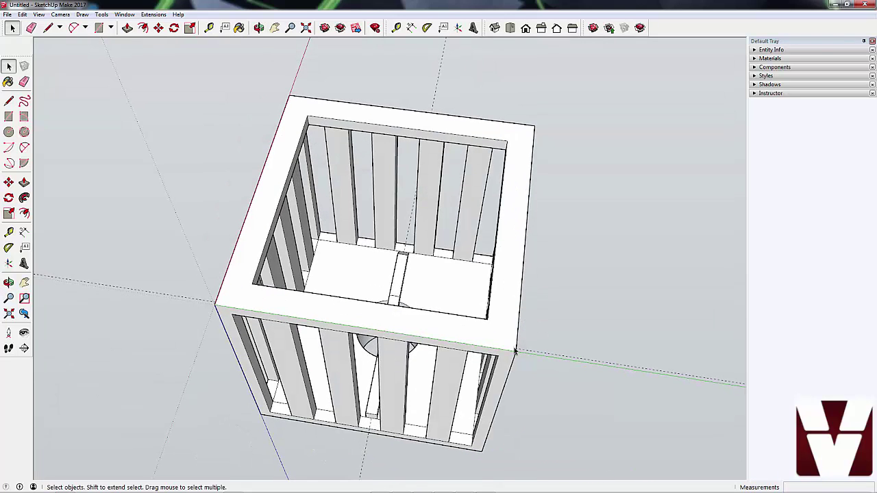
middle_drag(519, 351, 446, 424)
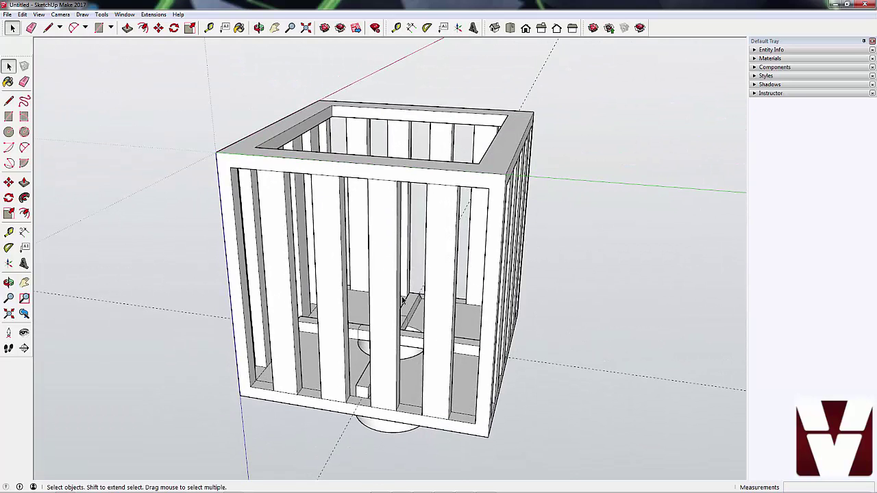
scroll(425, 239, down, 2)
middle_drag(425, 239, 404, 380)
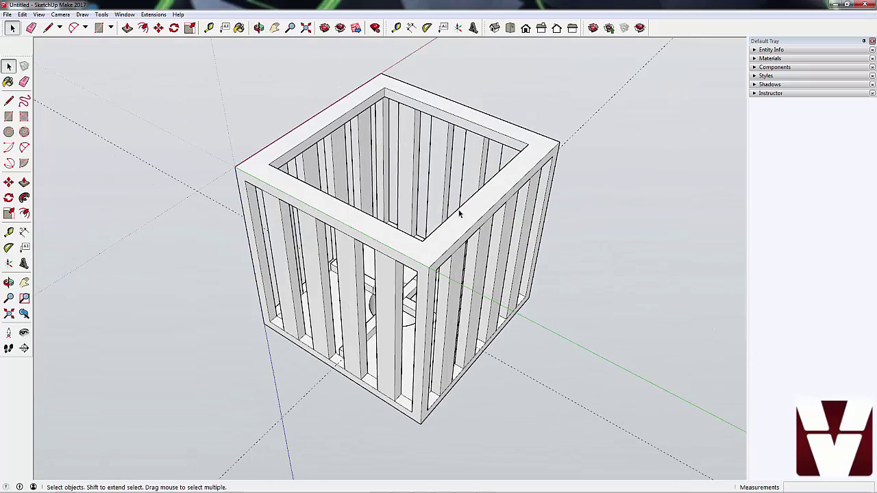
middle_drag(519, 198, 315, 207)
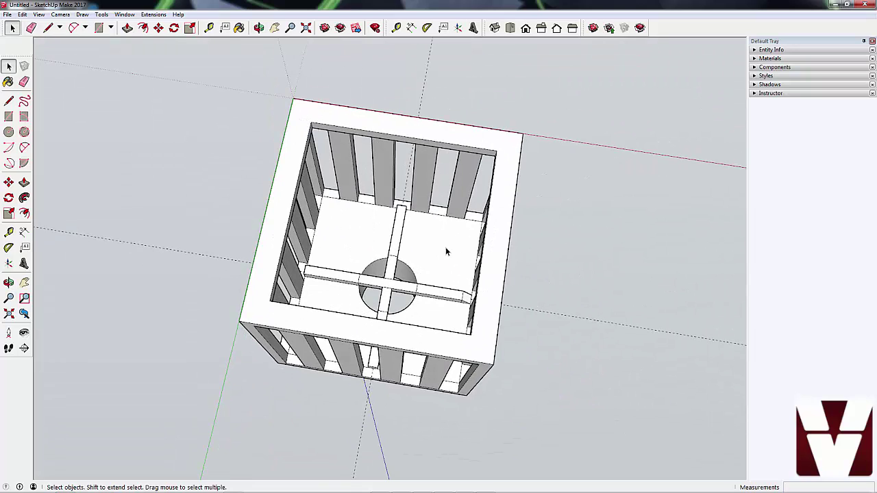
key(t)
middle_drag(425, 235, 304, 254)
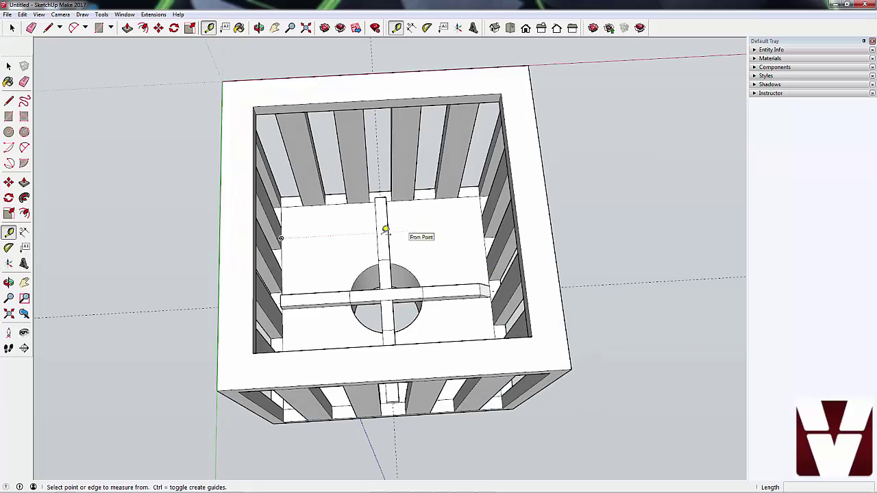
click(282, 237)
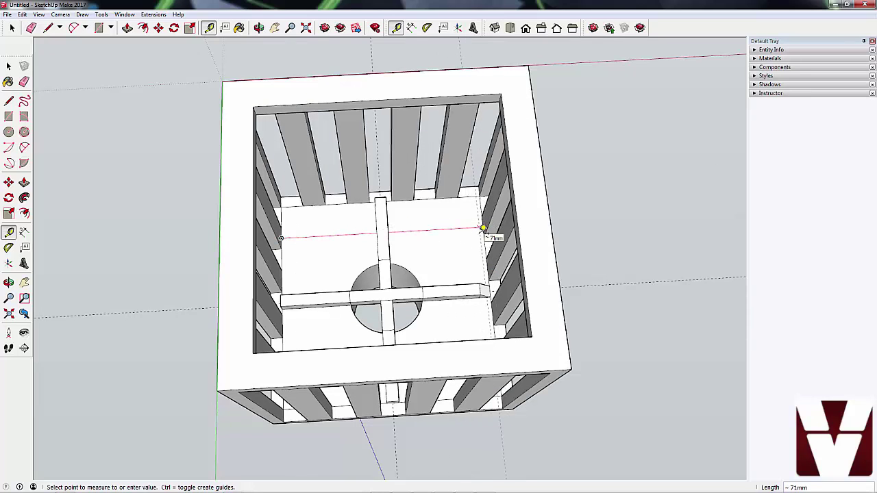
click(485, 237)
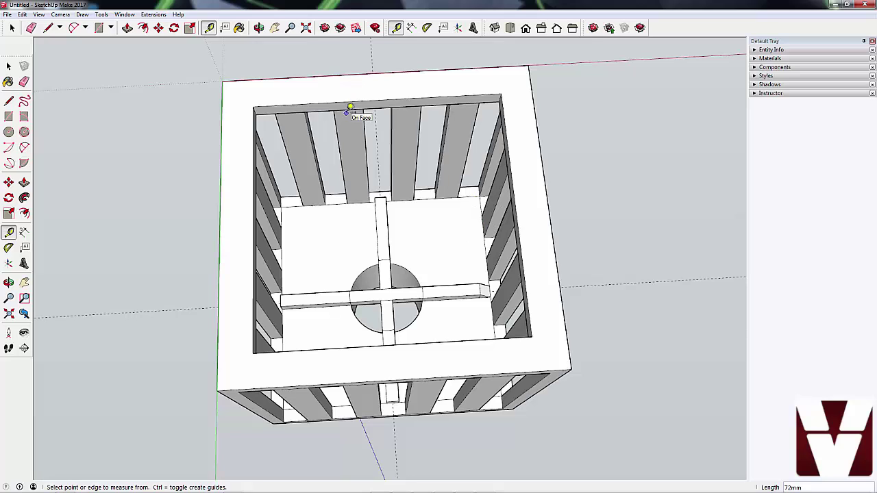
key(space)
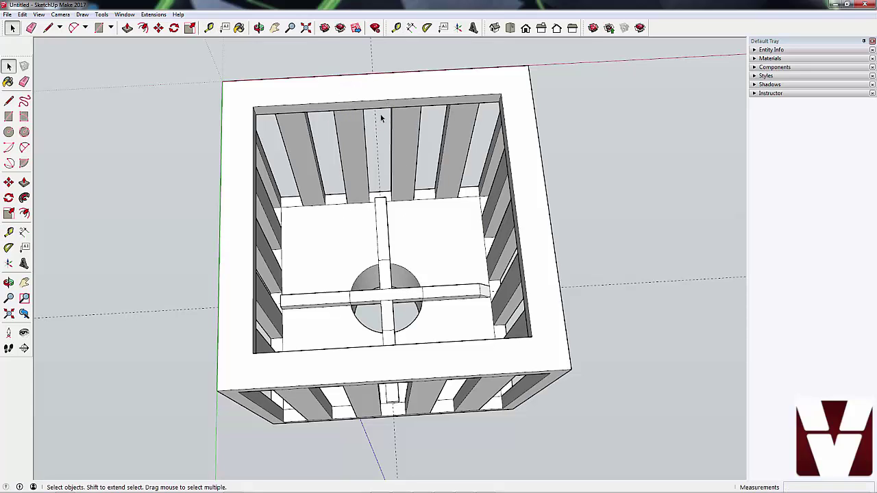
scroll(609, 301, down, 5)
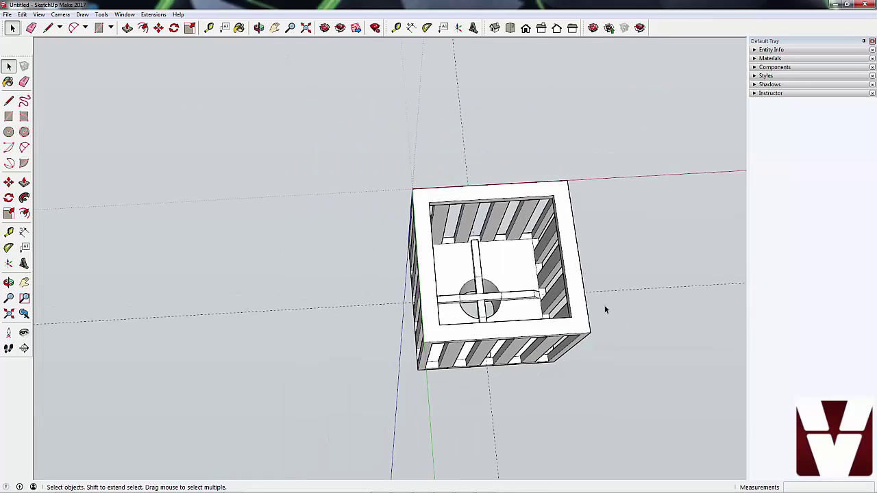
middle_drag(621, 358, 423, 276)
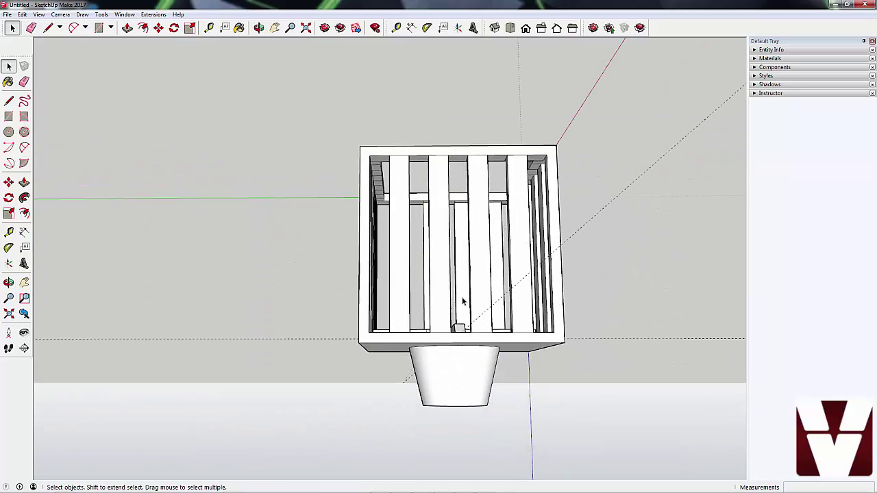
middle_drag(485, 174, 469, 146)
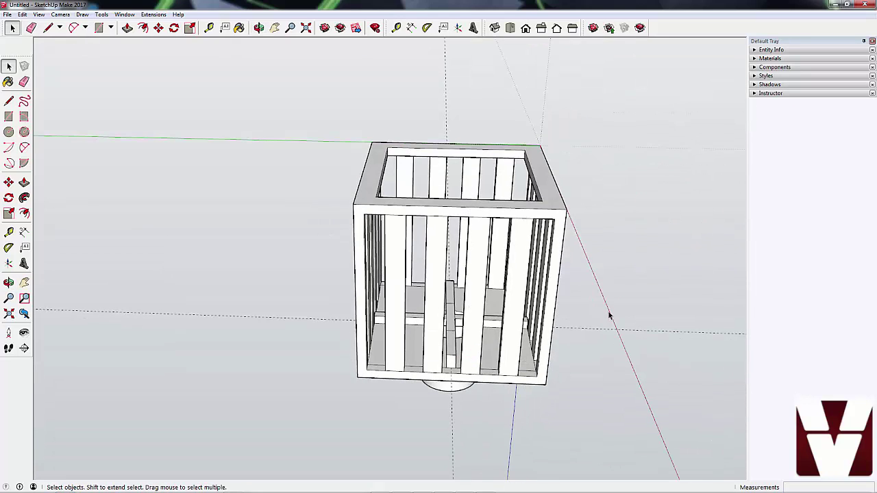
scroll(603, 333, down, 2)
middle_drag(636, 284, 439, 237)
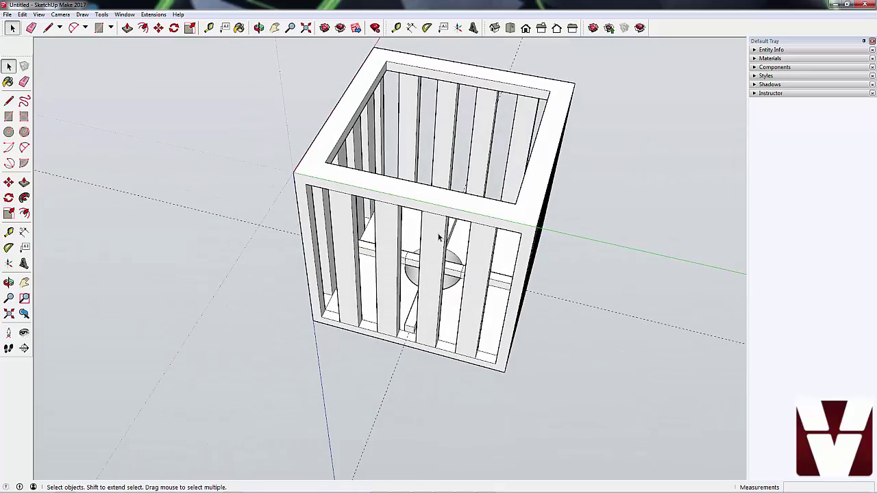
middle_drag(531, 327, 381, 233)
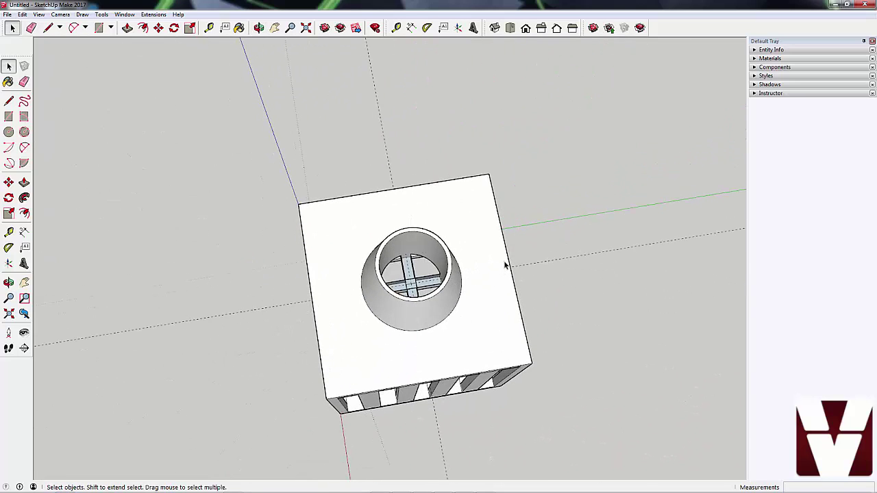
middle_drag(528, 318, 442, 216)
scroll(442, 215, down, 2)
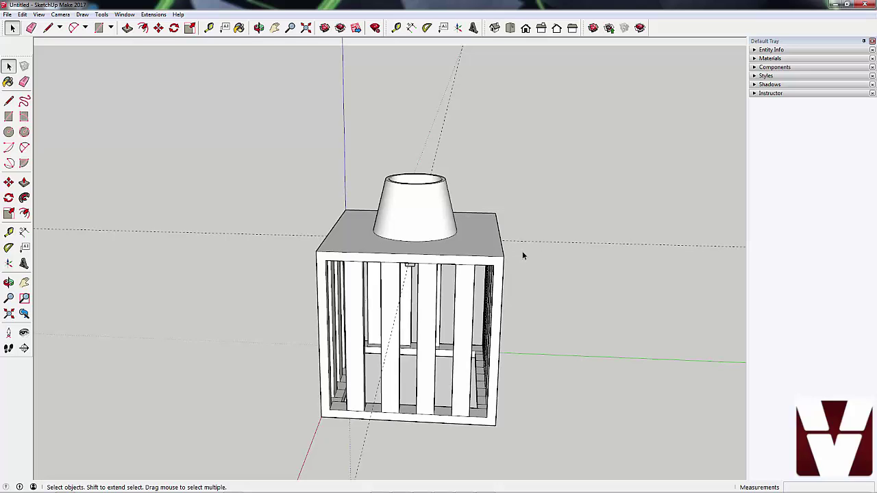
middle_drag(507, 275, 455, 299)
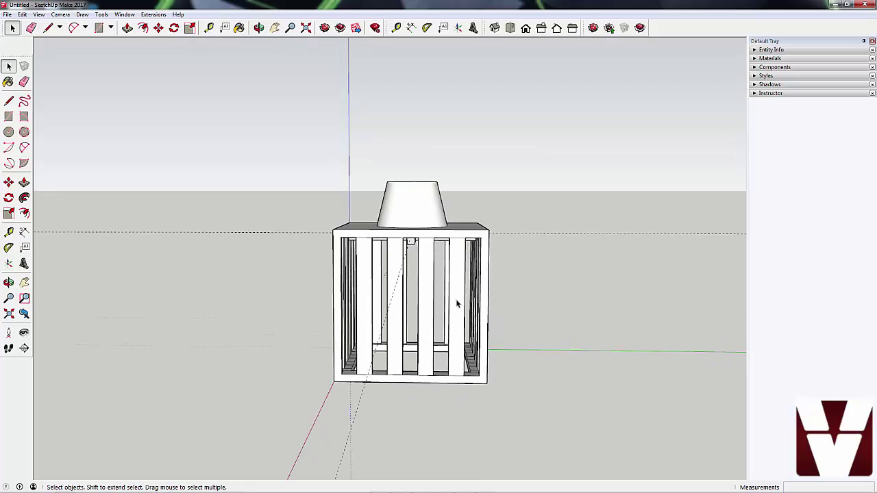